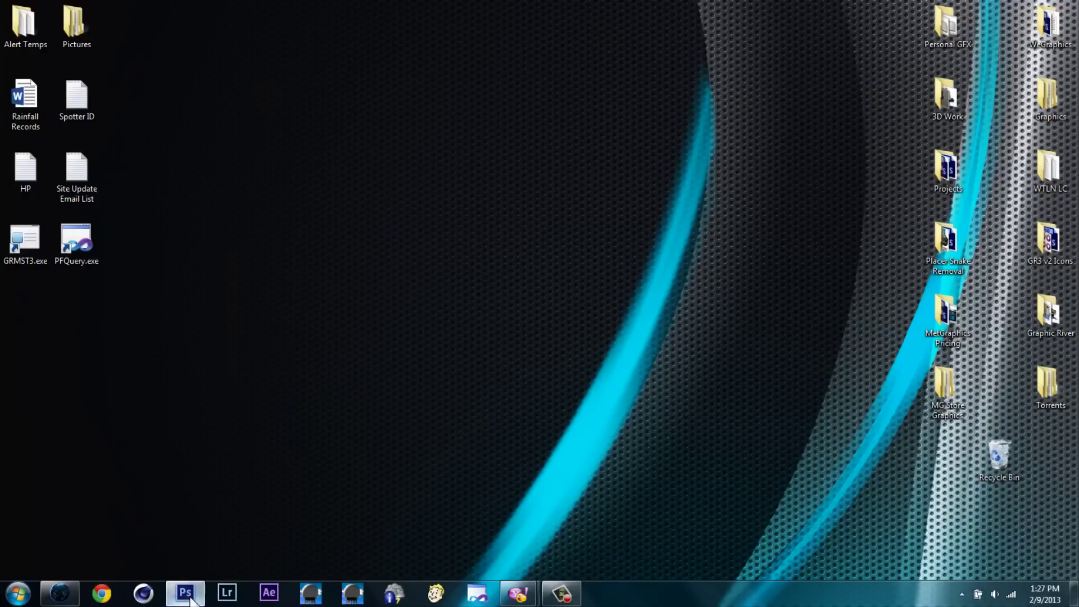
Open WxMap v2_0.psd and shift the Mapping group's satellite map into position
key("ctrl+o")
double_click(813, 396)
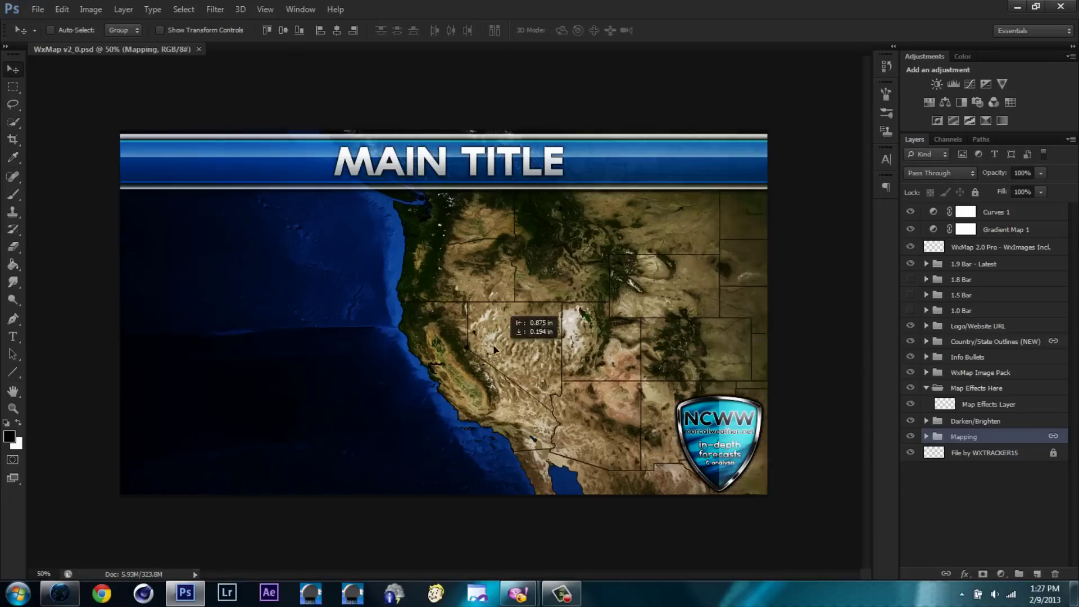
left_click_drag(379, 371, 301, 339)
key("ctrl+t")
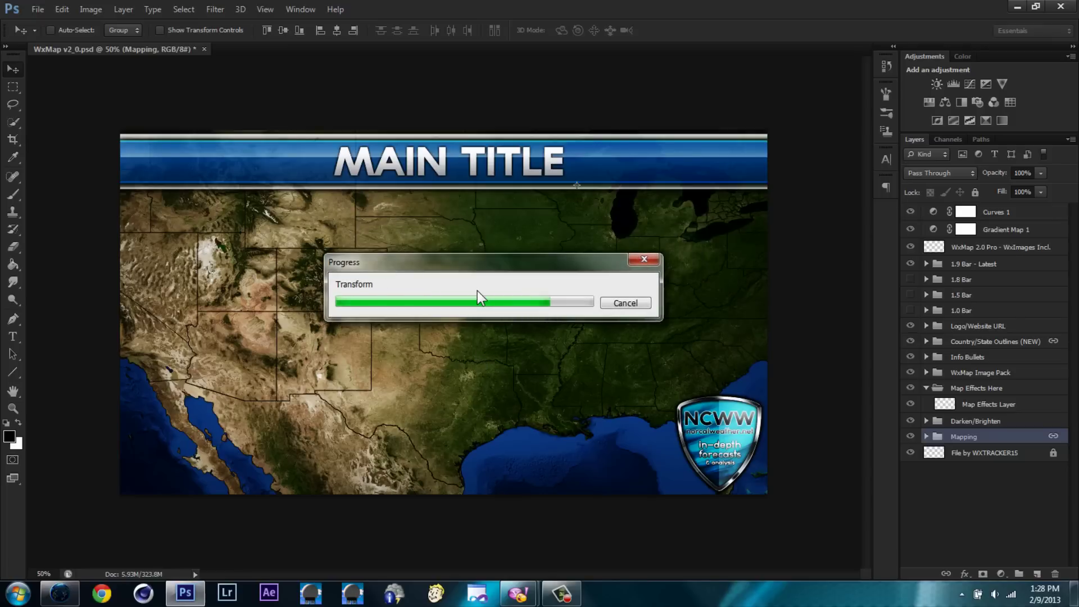
mouse_move(465, 273)
left_mouse_down()
mouse_move(489, 330)
mouse_move(419, 342)
left_mouse_up()
Scale up the Mapping group and settle it so the continental US fills the frame
key("ctrl+t")
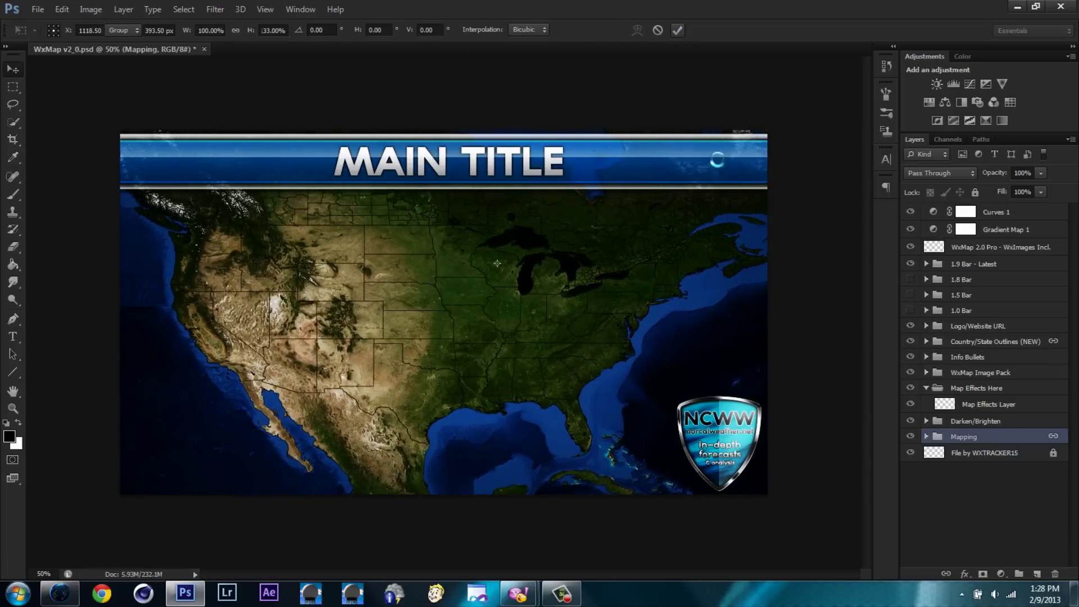
key("Return")
key("F1")
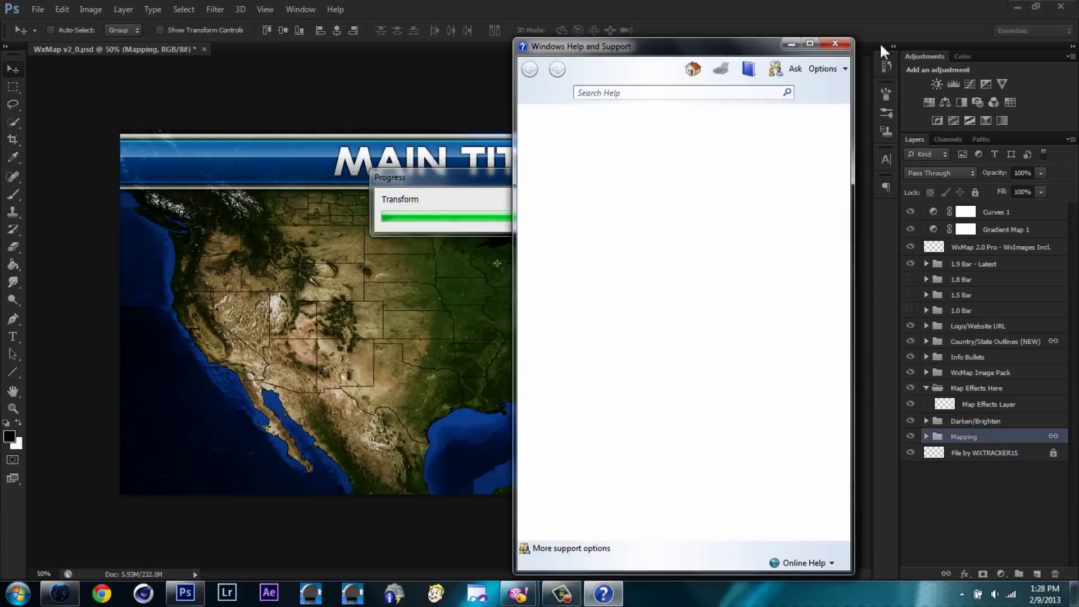
left_click(837, 41)
key("ctrl+t")
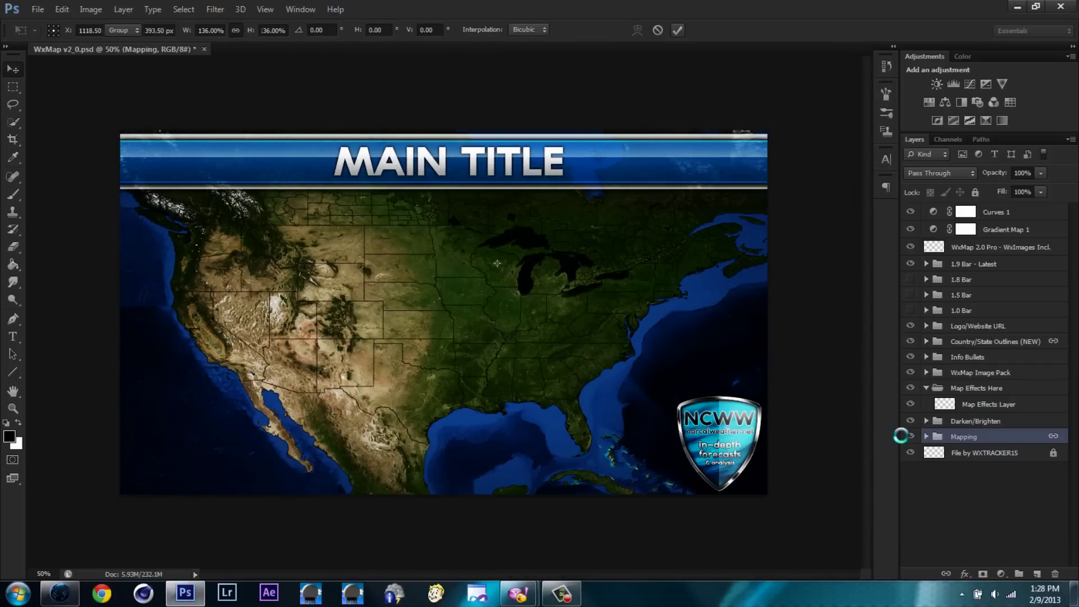
key("Return")
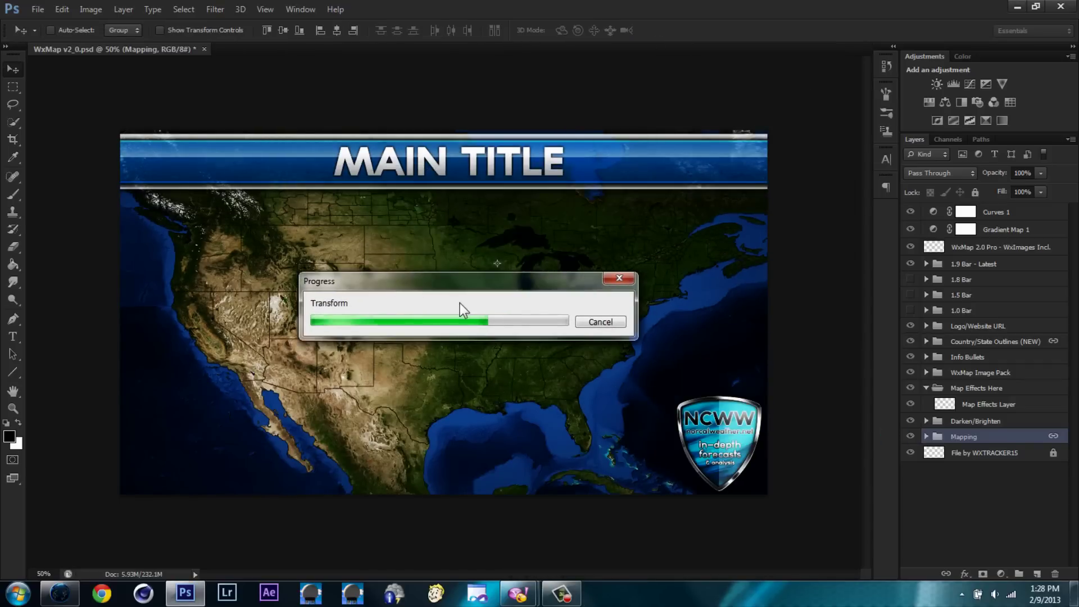
left_click_drag(459, 309, 526, 323)
Draw a curved path across the US on the Map Effects Layer and stroke it
left_click(978, 403)
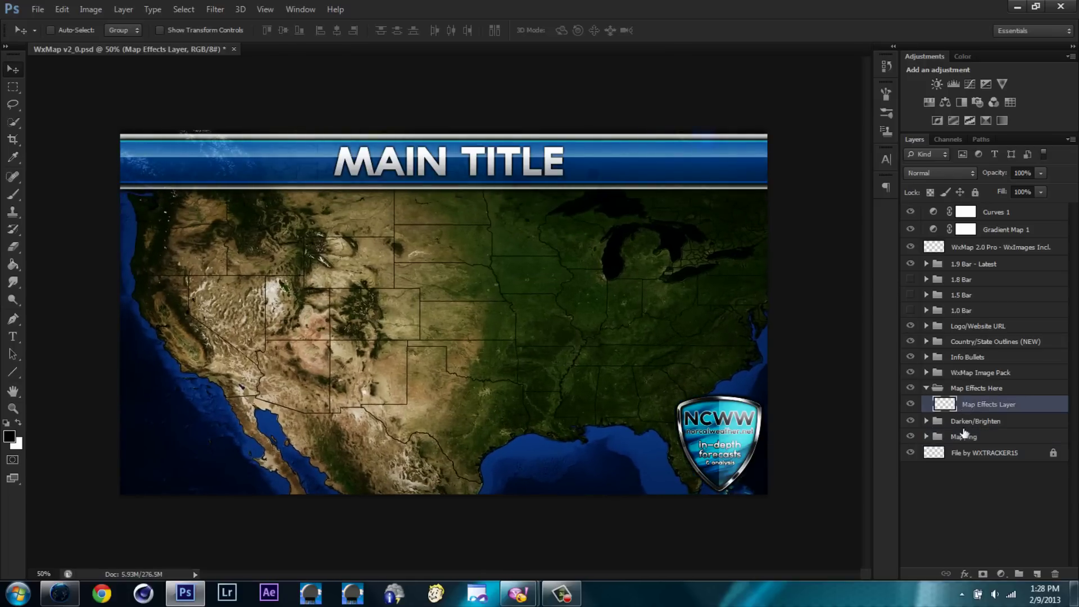
left_click(13, 194)
left_click(13, 319)
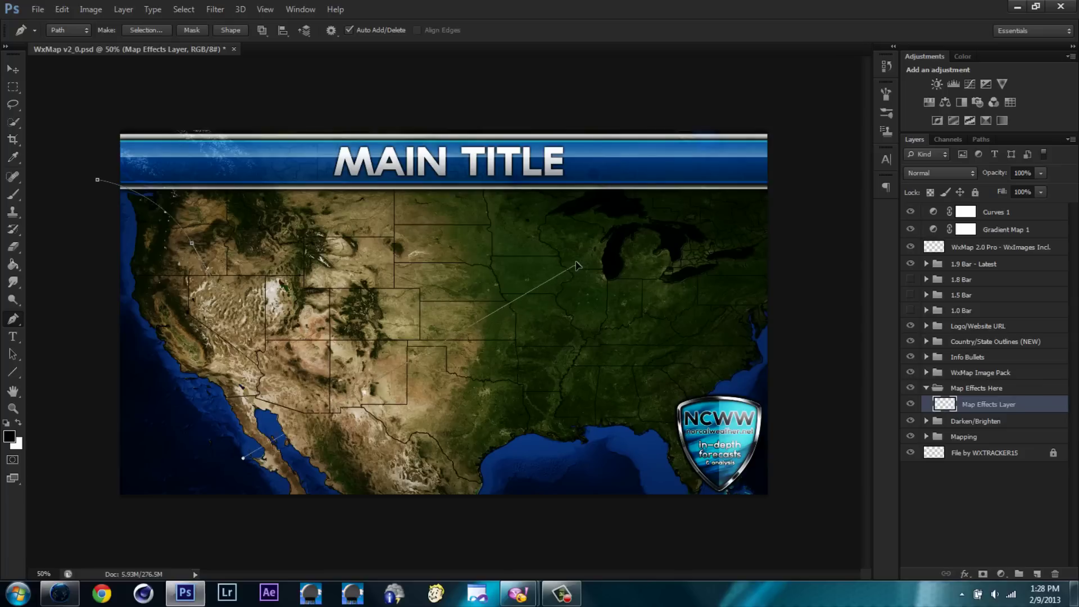
right_click(693, 252)
left_click(747, 308)
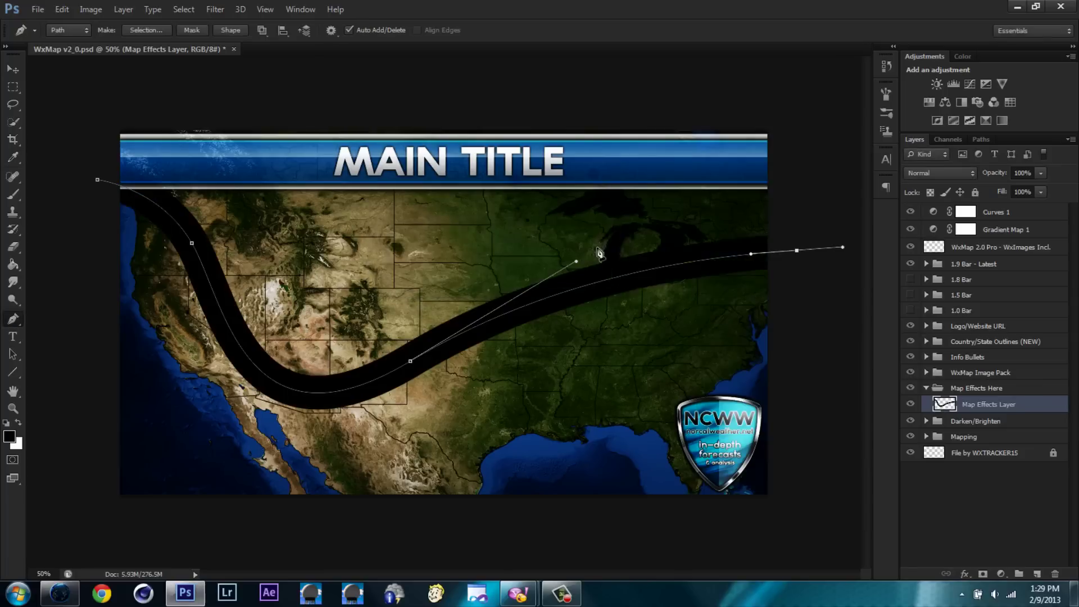
key("h")
Apply a purple preset layer style to the band and merge it into a plain layer
double_click(953, 389)
left_click(670, 153)
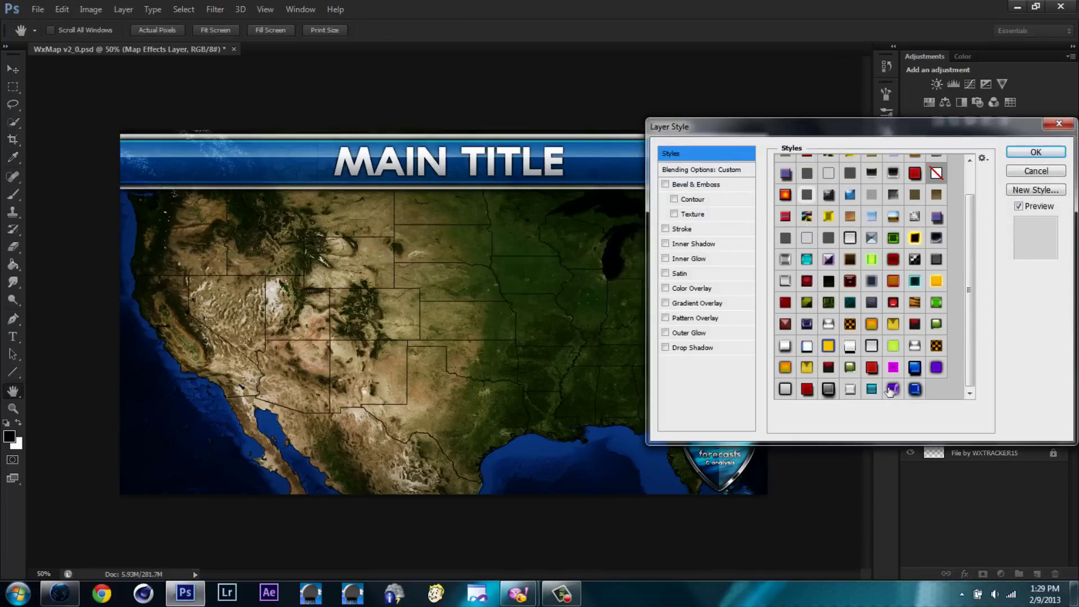
left_click(892, 388)
left_click(1035, 152)
right_click(995, 404)
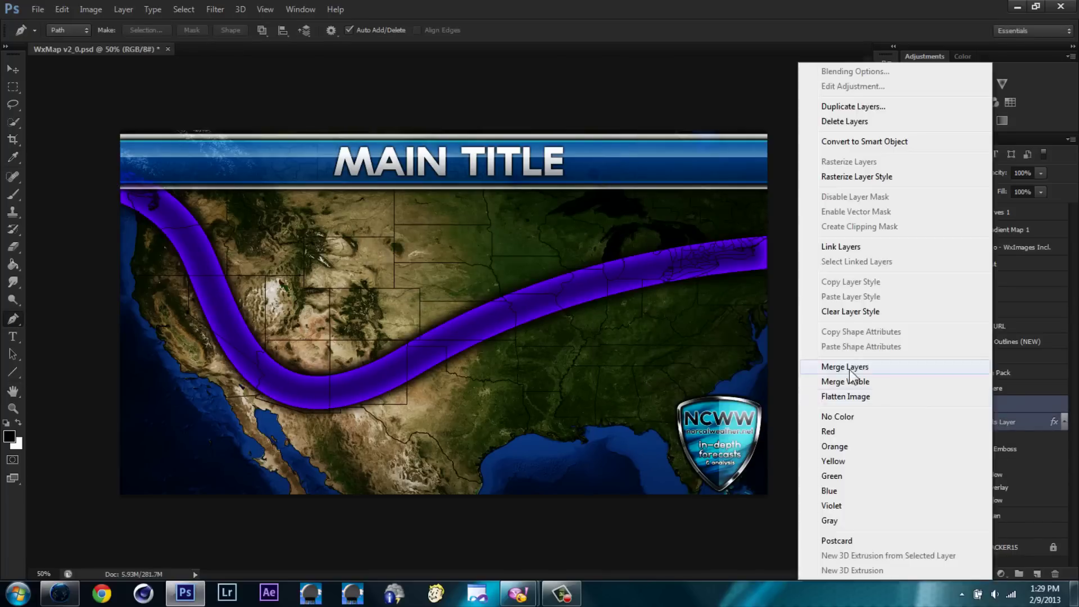
left_click(91, 9)
Adjust the band with Curves, darkening it and boosting the red channel
left_click(303, 69)
left_click_drag(748, 317, 759, 318)
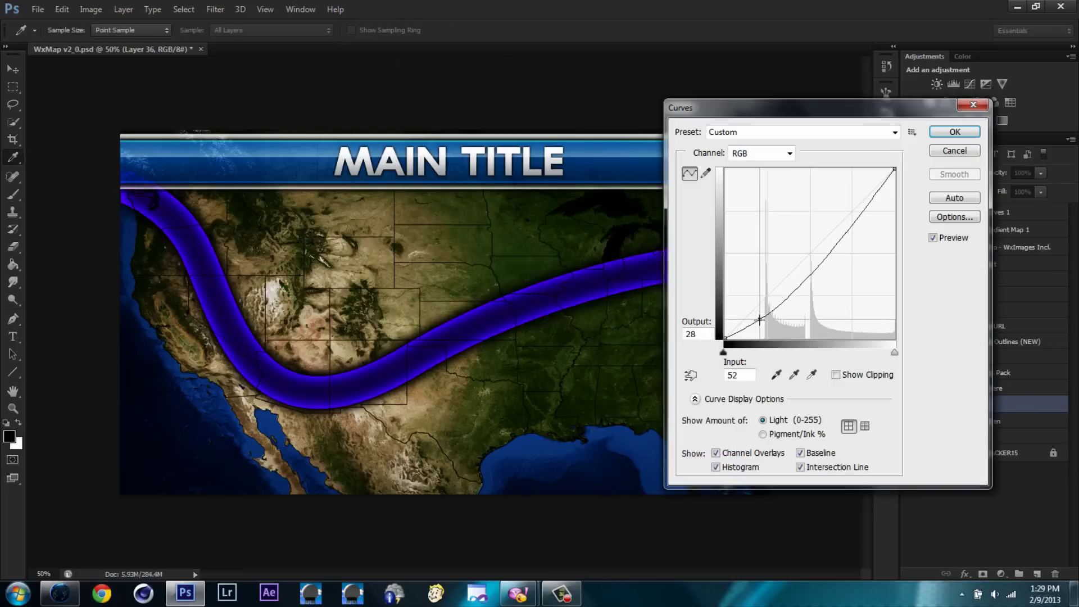
left_click(761, 152)
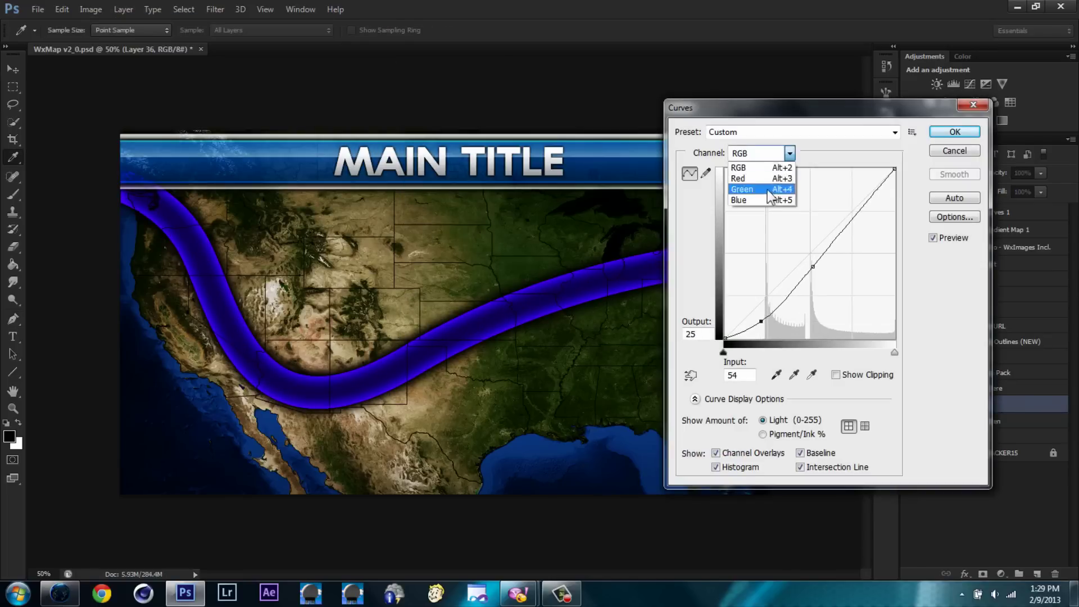
left_click(742, 173)
left_click_drag(781, 283, 780, 248)
key("Return")
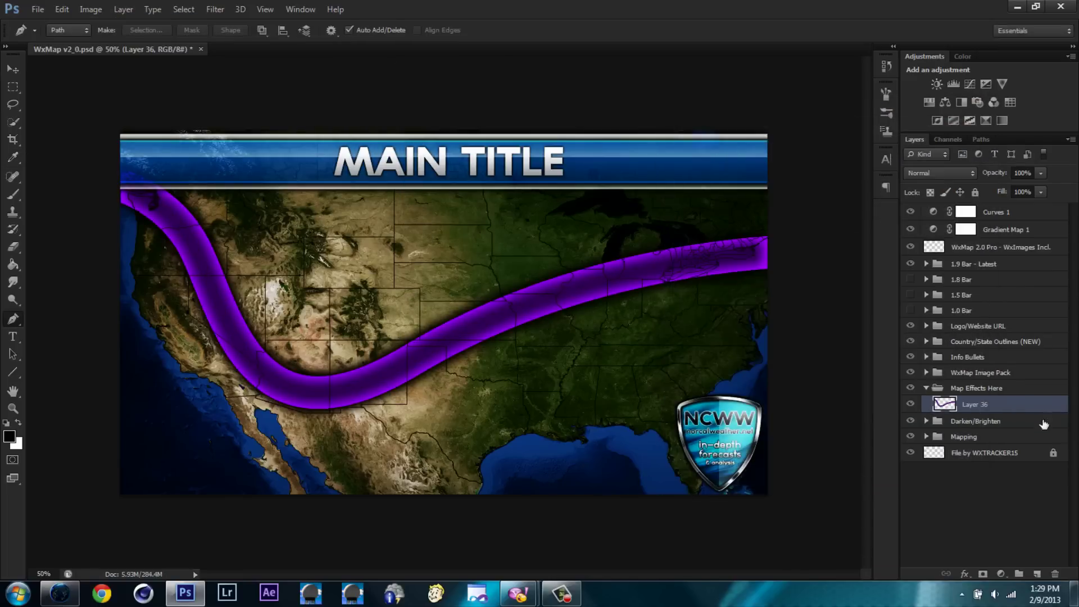
Erase the band's east coast and Pacific Northwest ends and set its opacity to 50%
key("e")
left_click_drag(770, 343, 747, 241)
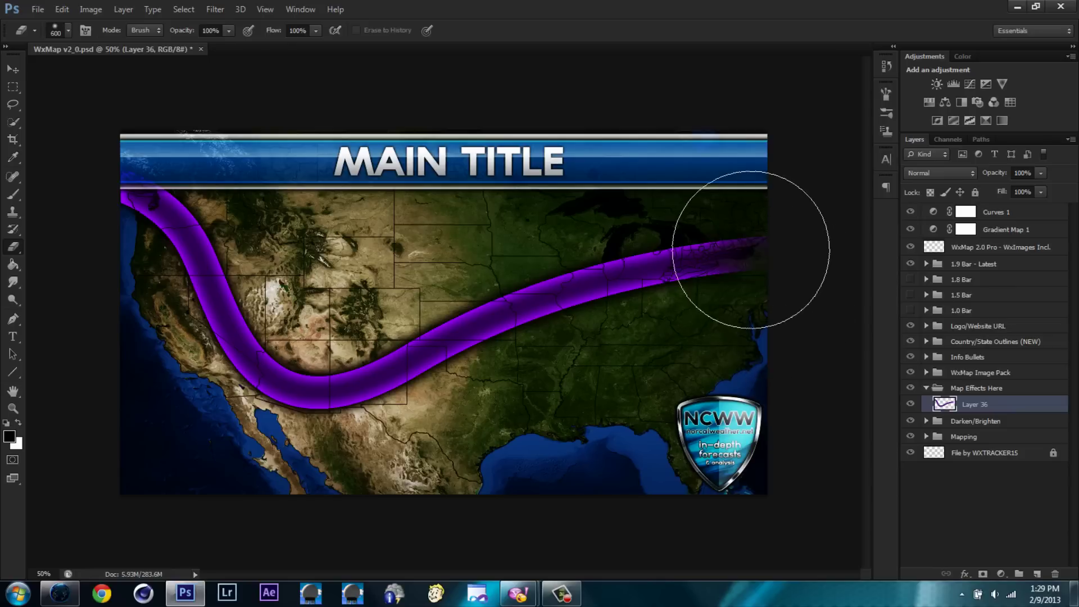
left_click_drag(163, 169, 164, 191)
key("v")
left_click_drag(992, 172, 964, 173)
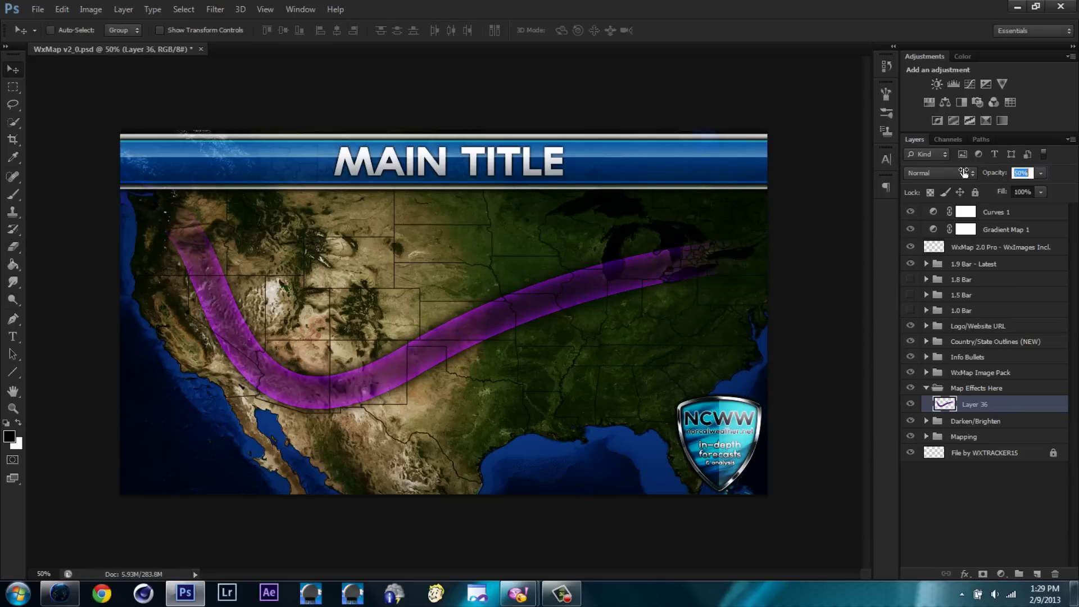
Show the Low symbol from Pressure Symbols v2.3, shrink it, and place it over the western US
left_click(980, 373)
left_click(926, 372)
left_click(994, 418)
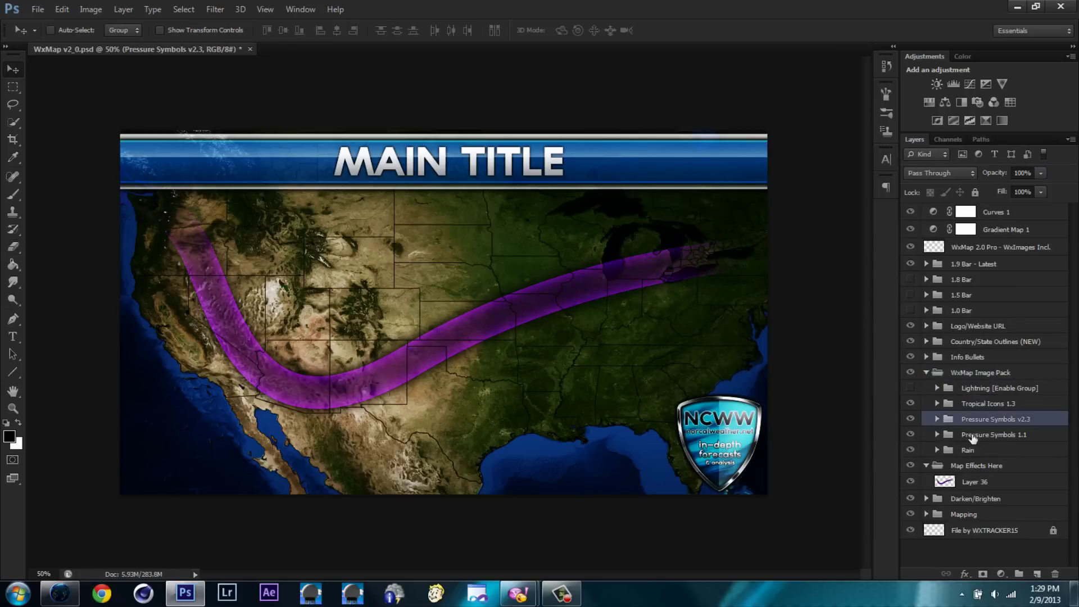
left_click(937, 419)
left_click(972, 436)
left_click(910, 435)
key("ctrl+t")
left_click_drag(590, 477, 508, 444)
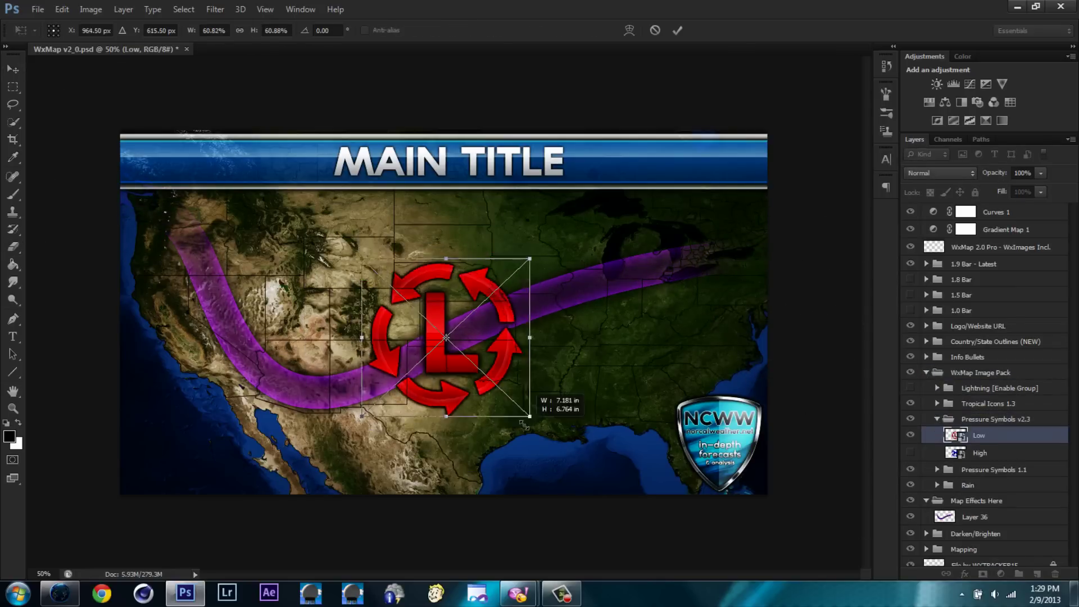
left_click_drag(445, 337, 323, 333)
key("Return")
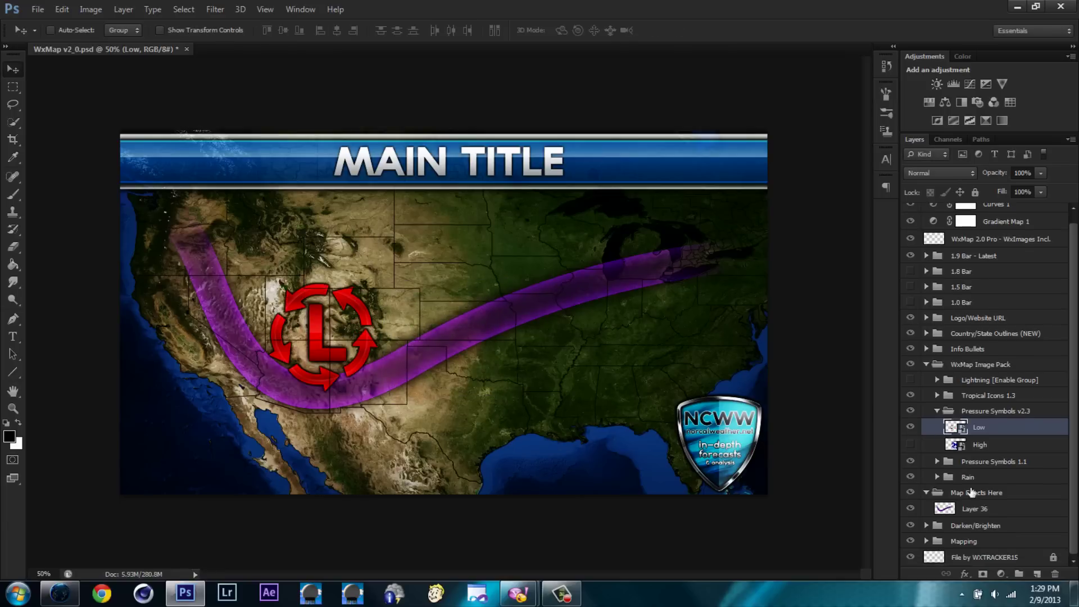
Add a new empty layer above Layer 36 and set up the Lasso tool
left_click(975, 509)
left_click(1038, 574)
key("l")
key("Return")
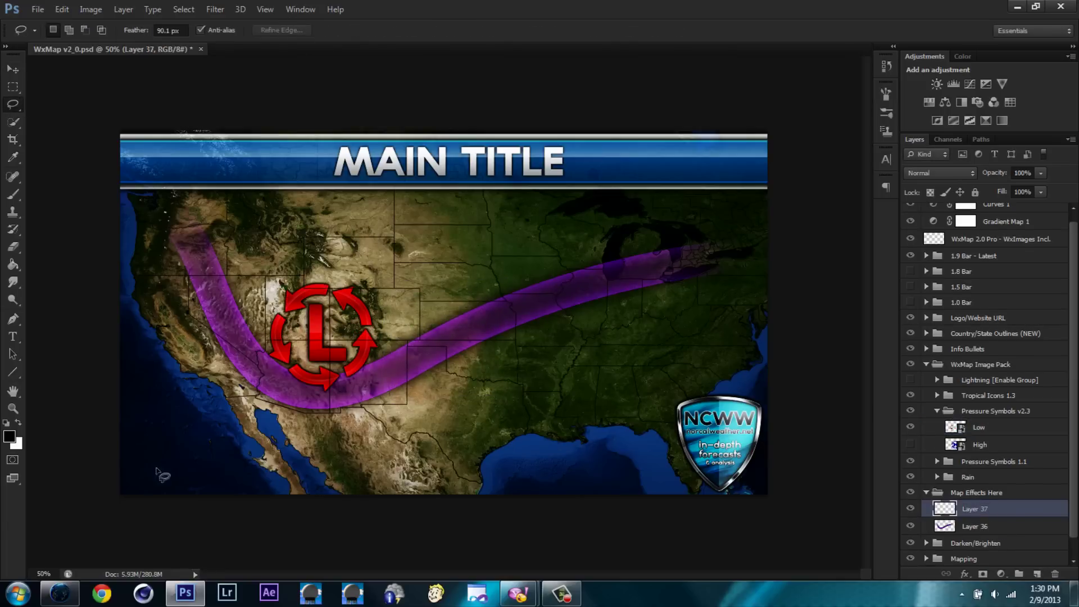
Fill a lassoed area over the south-central US with rendered clouds and brighten them
mouse_move(235, 471)
left_mouse_down()
mouse_move(279, 405)
mouse_move(415, 448)
left_mouse_up()
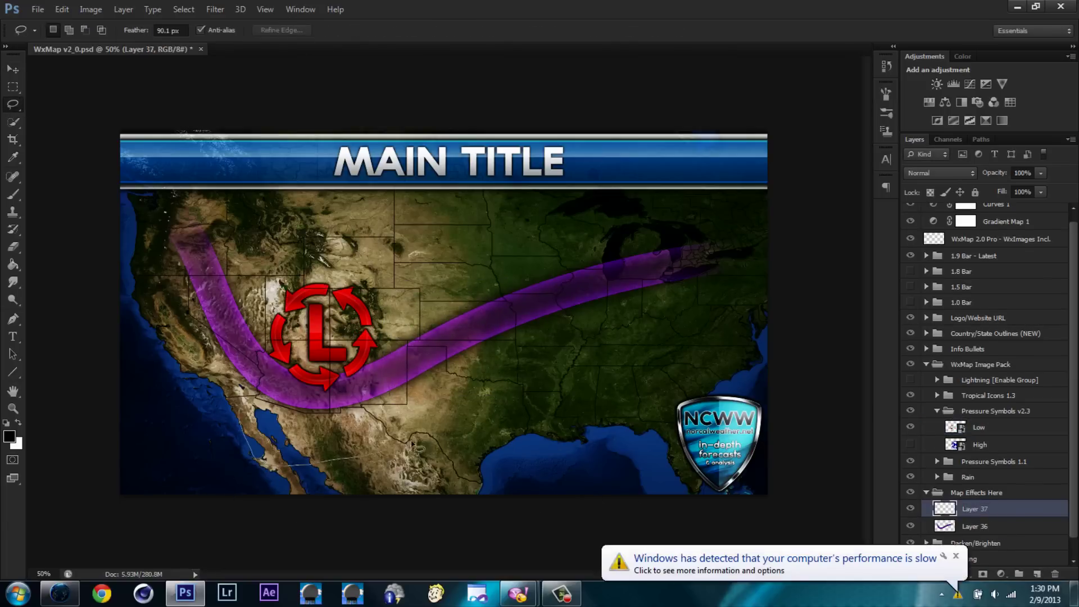
left_click_drag(655, 346, 668, 304)
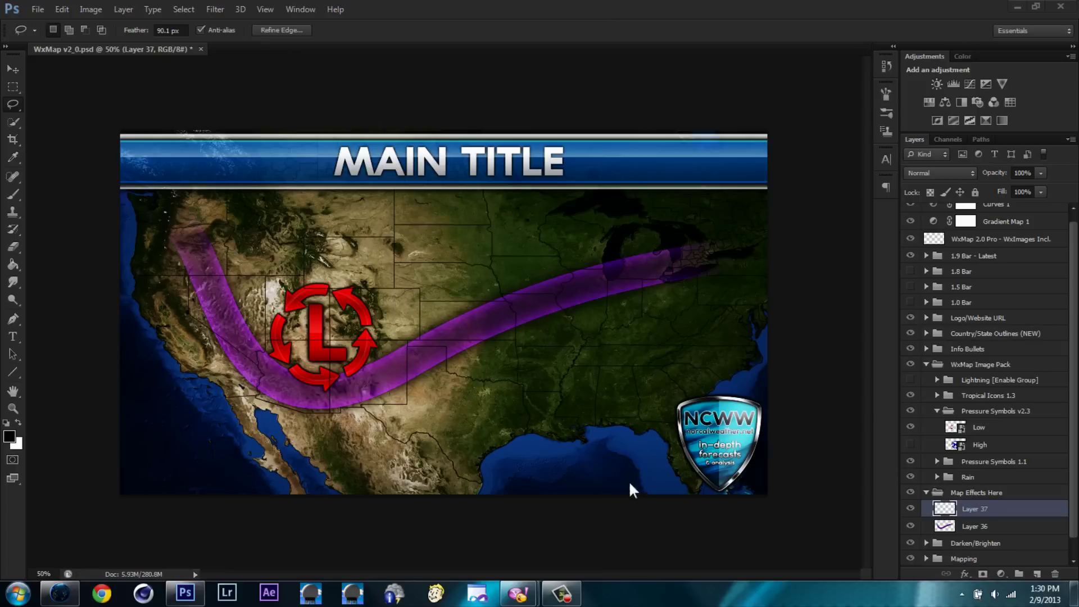
left_click(214, 9)
left_click(399, 197)
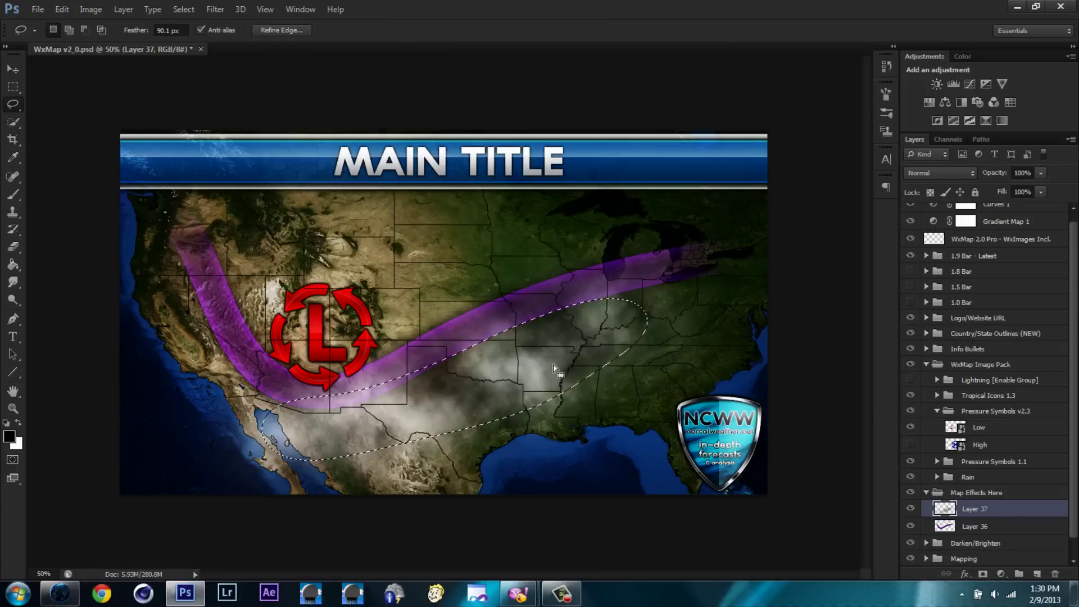
left_click(90, 8)
left_click(259, 68)
left_click_drag(758, 314, 758, 292)
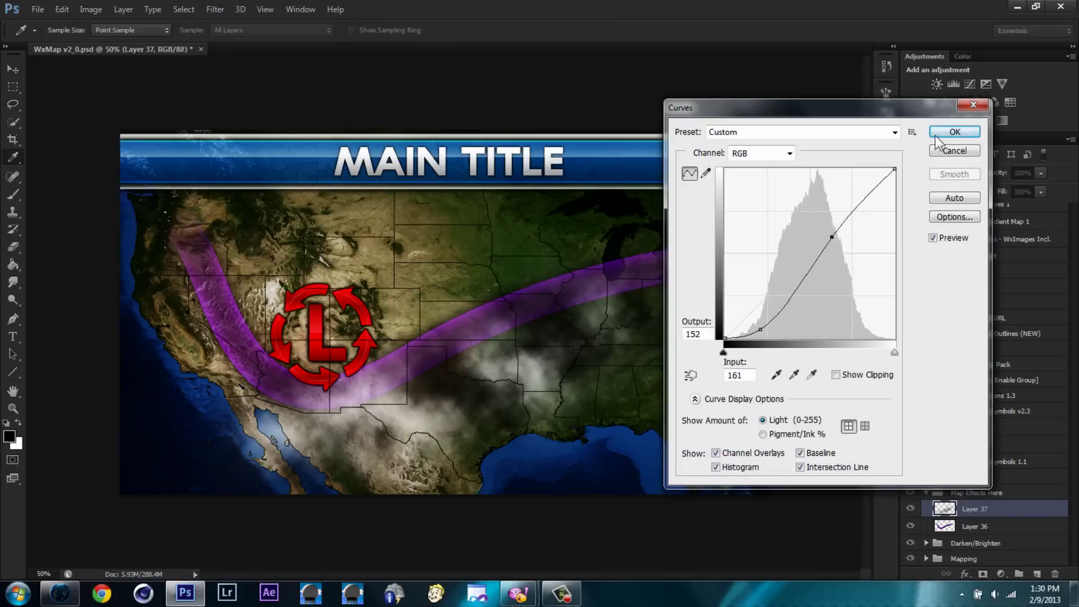
left_click(955, 130)
Smudge the clouds northeast from Arizona and Texas toward the Midwest and Kentucky
left_click(12, 281)
left_click_drag(318, 422, 590, 302)
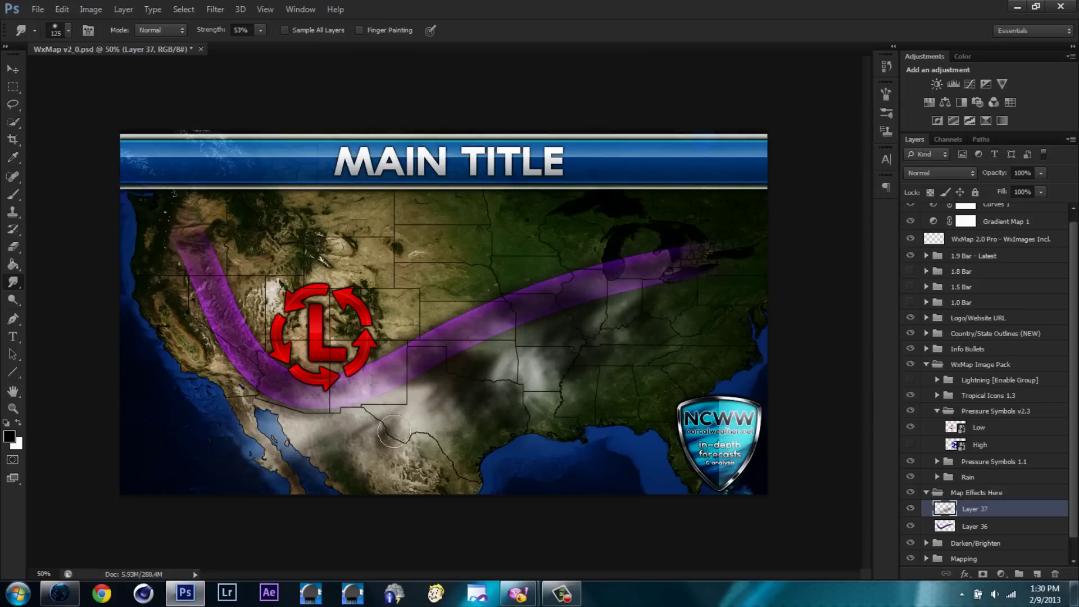
left_click_drag(393, 431, 601, 336)
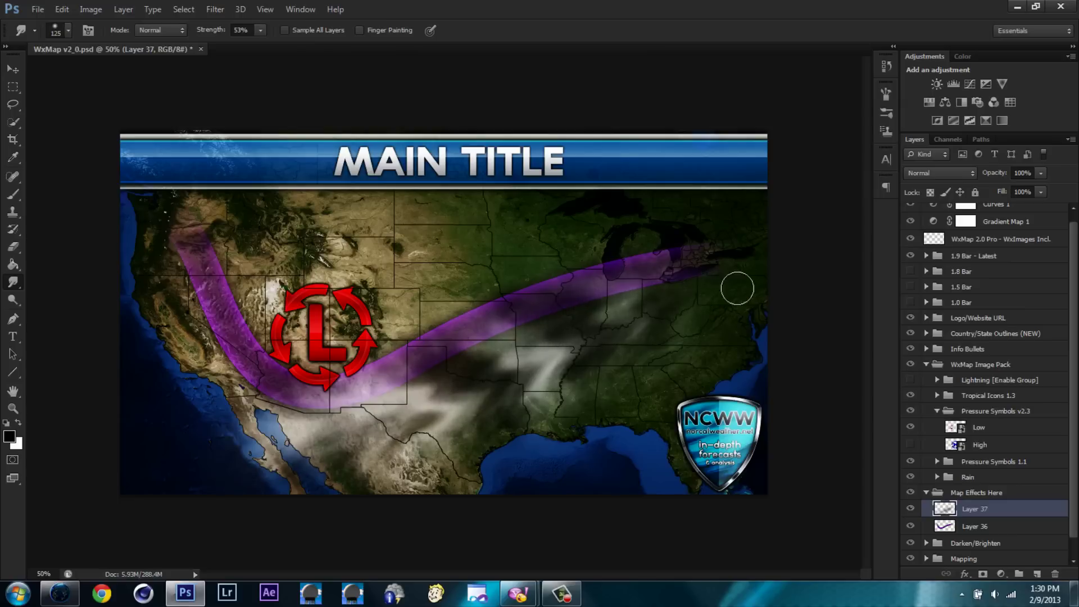
left_click_drag(429, 451, 672, 334)
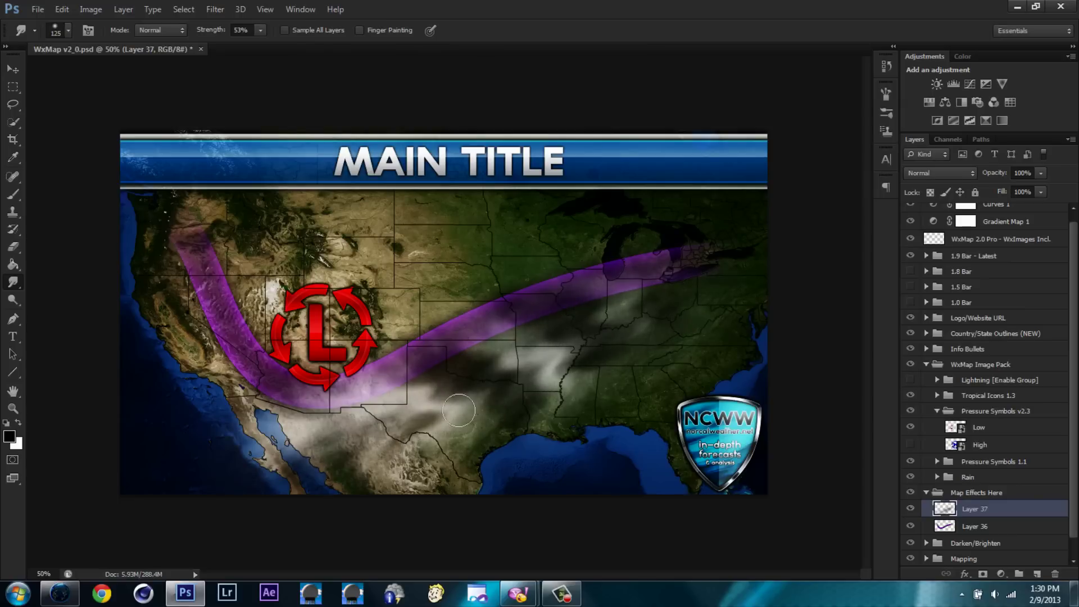
left_click_drag(396, 388, 427, 351)
left_click_drag(422, 396, 459, 411)
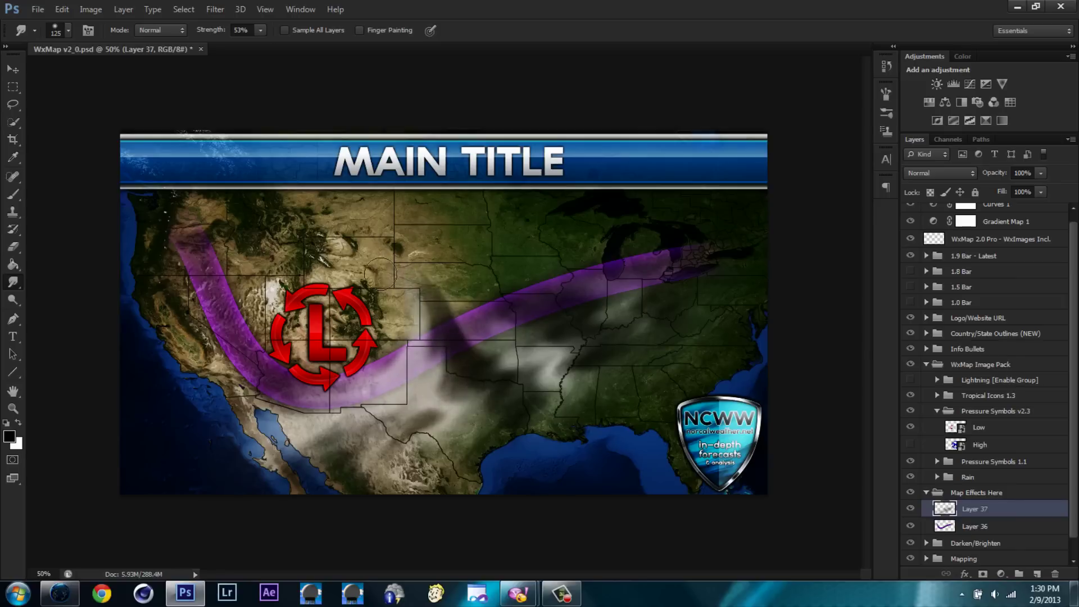
left_click_drag(498, 405, 561, 284)
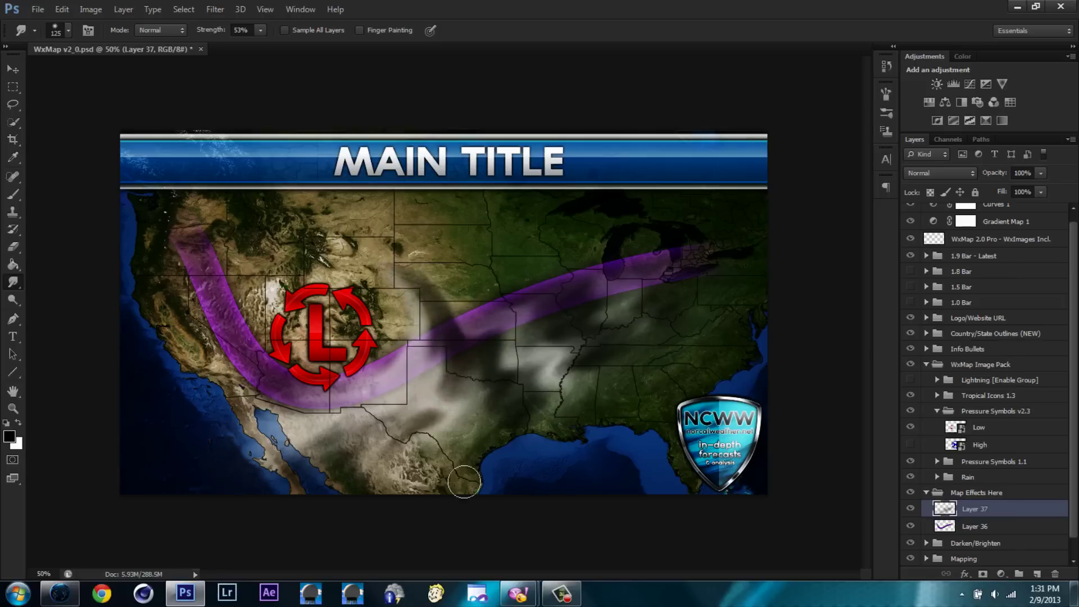
left_click_drag(416, 406, 522, 328)
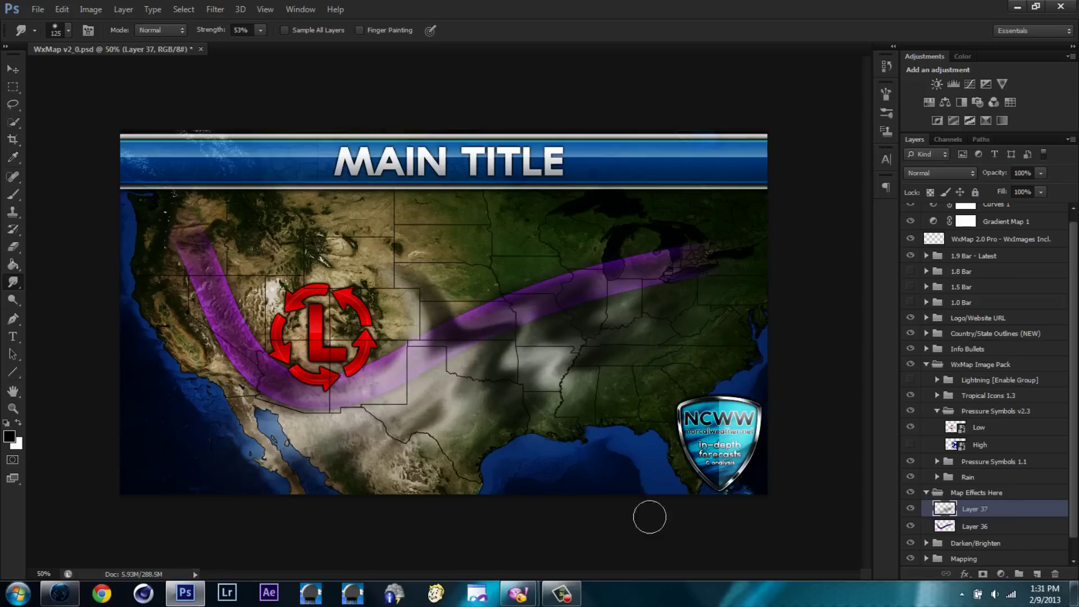
Tint the clouds green with Curves (green and red raised, blue lowered), then add an empty layer
left_click(91, 9)
left_click(258, 67)
left_click(759, 153)
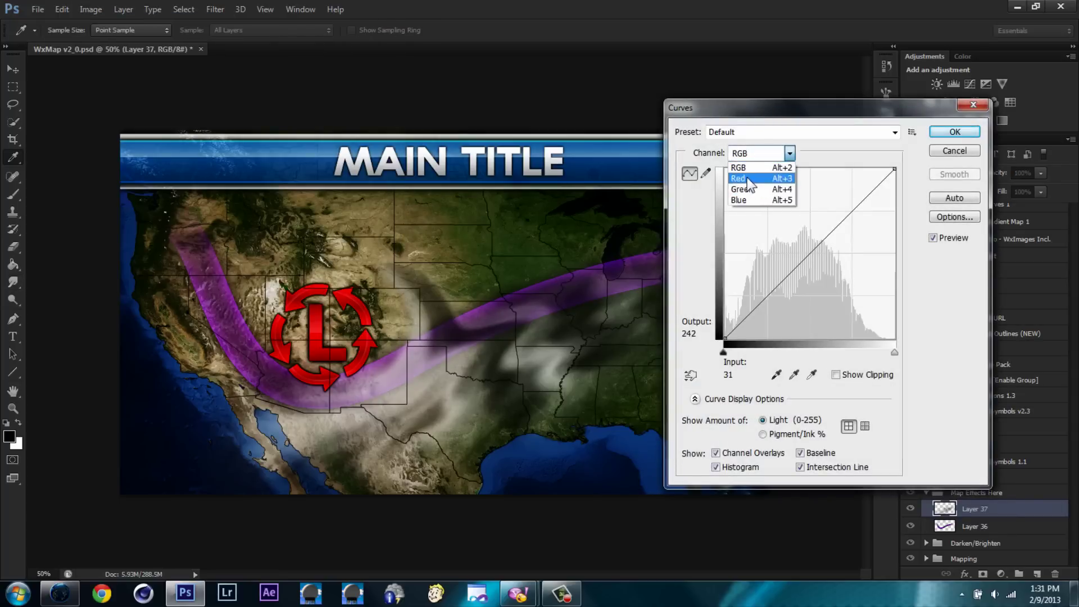
left_click(742, 176)
mouse_move(806, 257)
left_mouse_down()
mouse_move(803, 223)
mouse_move(819, 282)
left_mouse_up()
left_click(789, 153)
left_click(741, 172)
left_click(790, 152)
left_click(742, 199)
left_click(946, 155)
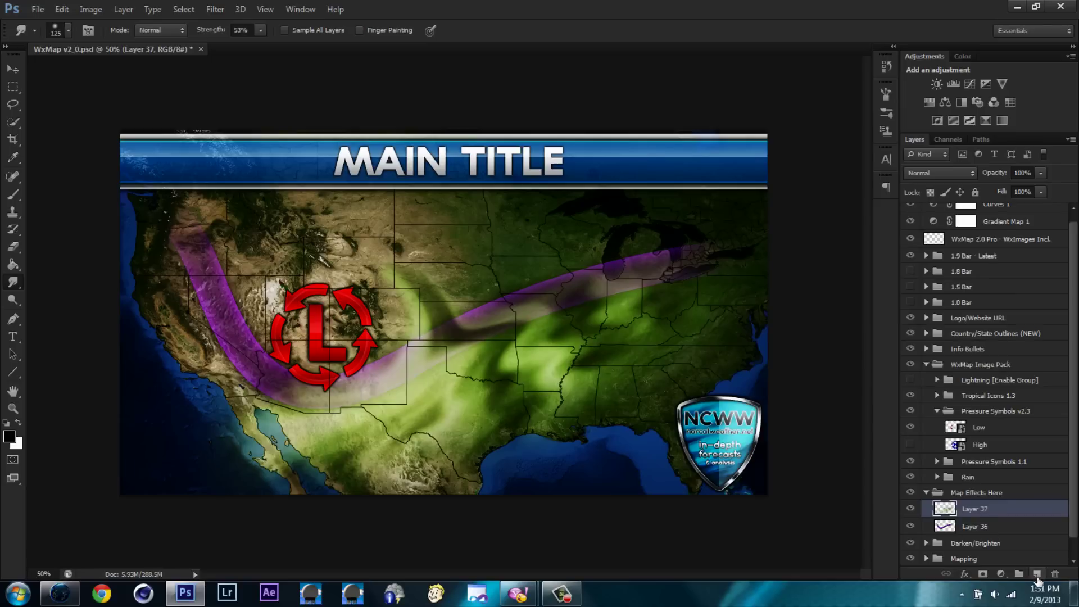
left_click(1037, 575)
key("l")
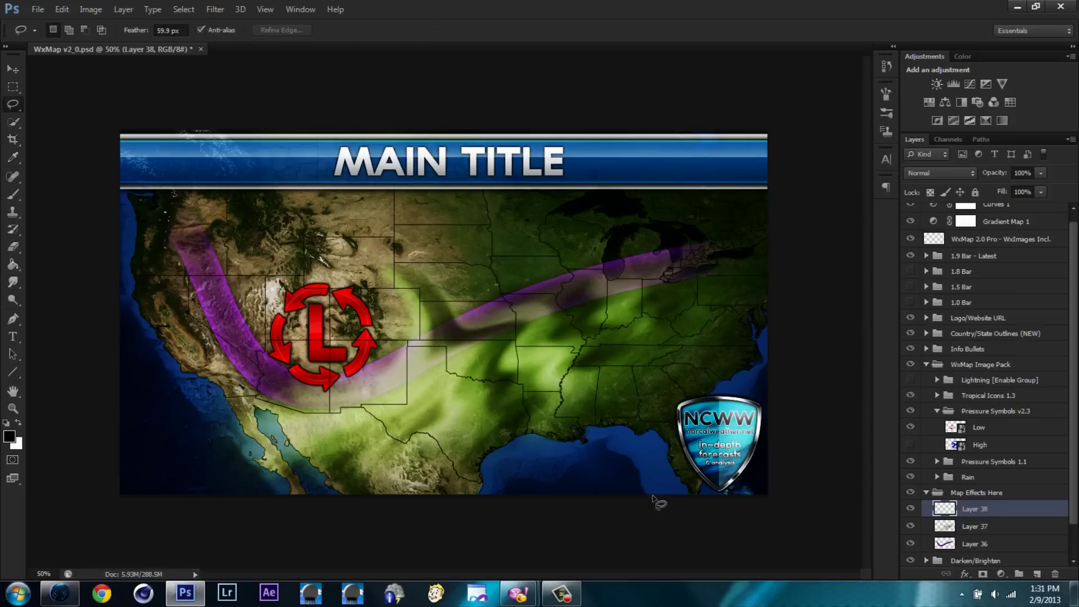
Fill a lassoed region over the southern US and Gulf with rendered clouds, then deselect
left_click_drag(461, 500, 632, 477)
right_click(559, 472)
left_click(599, 355)
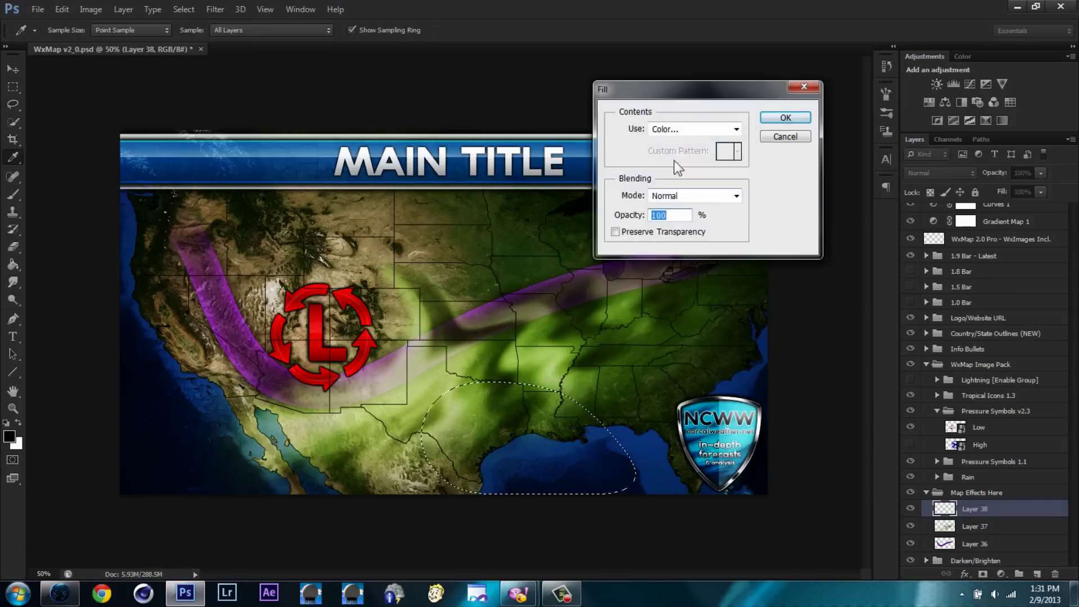
left_click(699, 125)
left_click(699, 140)
left_click(952, 203)
left_click(215, 9)
left_click(241, 20)
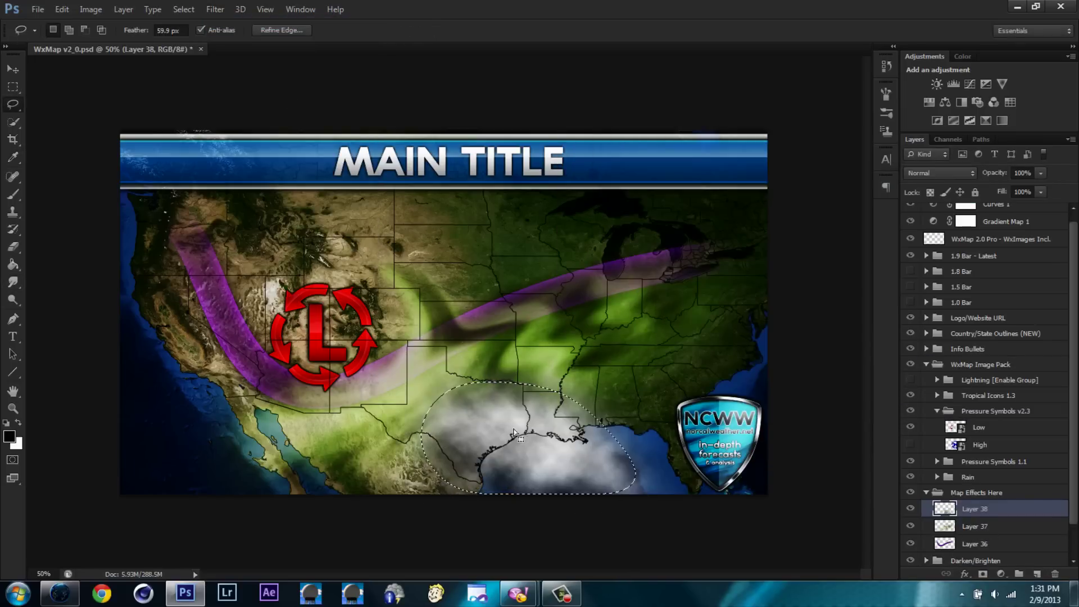
key("ctrl+d")
left_click(90, 9)
Make the new clouds yellowish with Curves: green and red raised, blue lowered
left_click(259, 61)
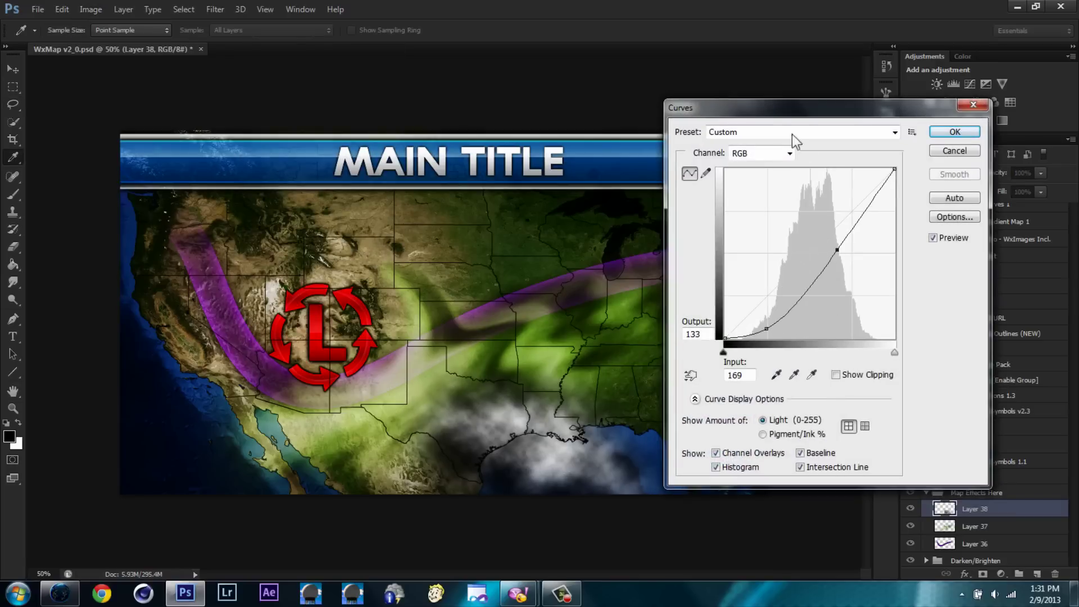
left_click(789, 153)
left_click(753, 189)
mouse_move(805, 256)
left_mouse_down()
mouse_move(804, 236)
mouse_move(819, 277)
left_mouse_up()
left_click(789, 152)
left_click(742, 169)
left_click(789, 152)
left_click(741, 198)
key("Return")
Smudge the Gulf coast clouds upward into streaks over Texas and Louisiana
key("l")
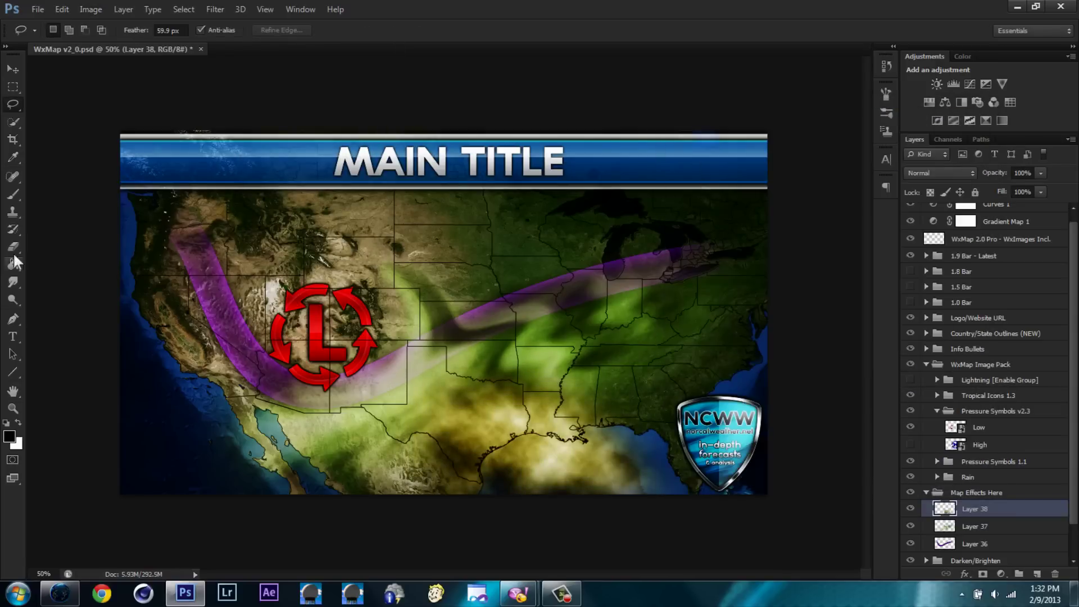
left_click(12, 282)
mouse_move(495, 496)
left_mouse_down()
mouse_move(483, 357)
mouse_move(459, 353)
left_mouse_up()
left_click_drag(512, 415, 505, 343)
left_click_drag(544, 480, 518, 316)
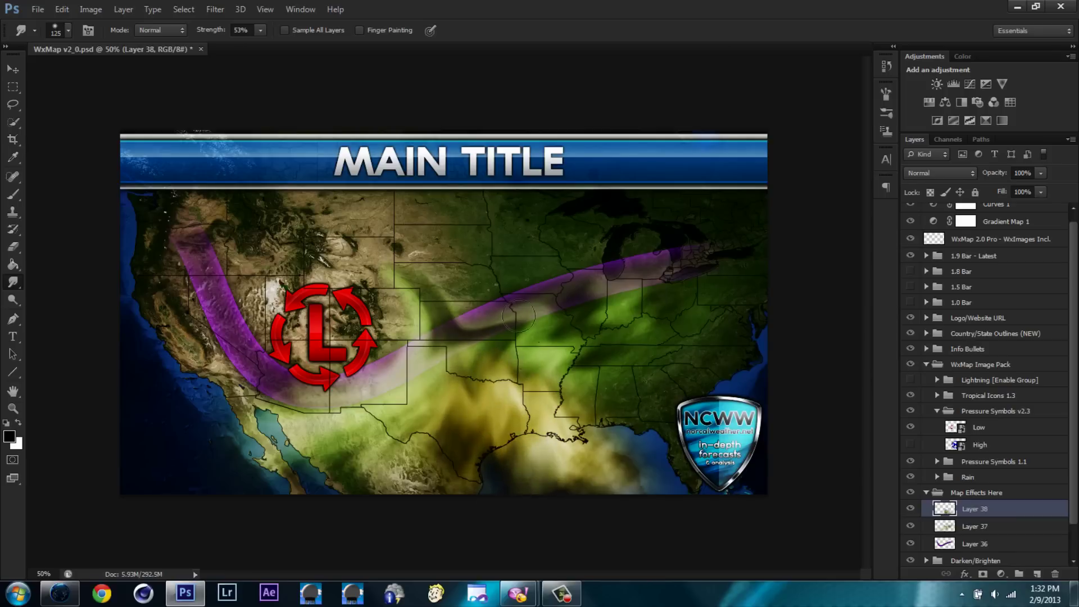
left_click_drag(592, 466, 531, 403)
left_click_drag(465, 432, 460, 351)
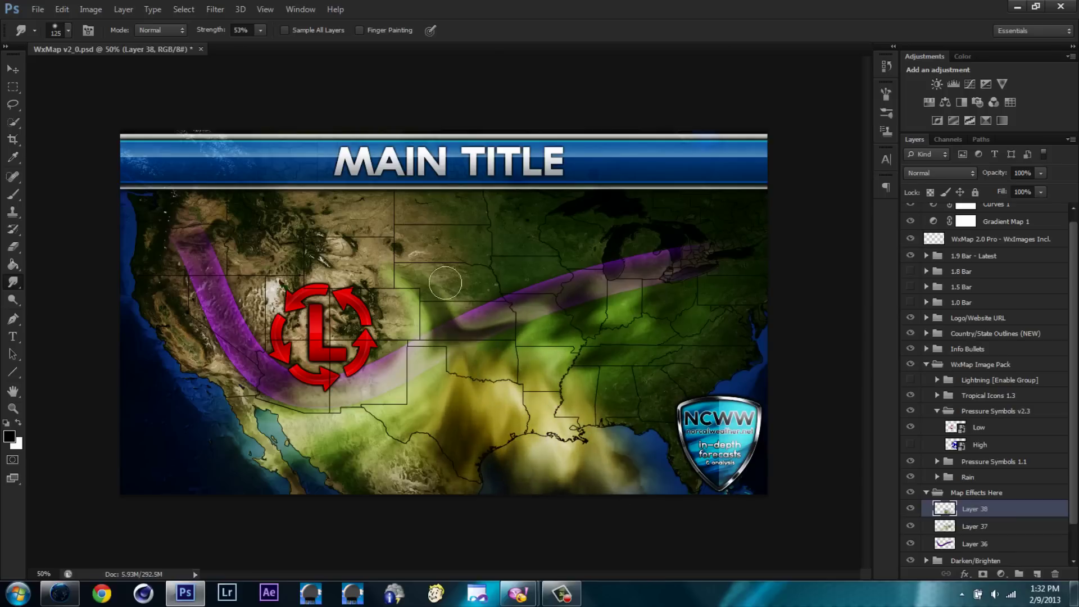
left_click_drag(596, 471, 579, 366)
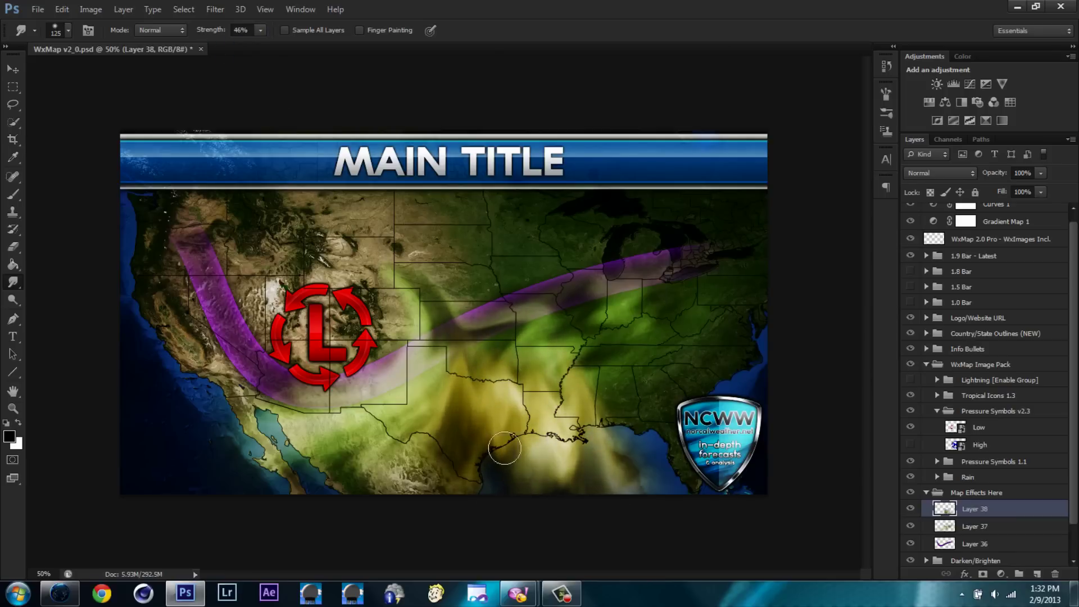
Reposition the cloud streaks over the southern plains and soften them with Gaussian Blur
key("v")
left_click_drag(501, 362, 511, 386)
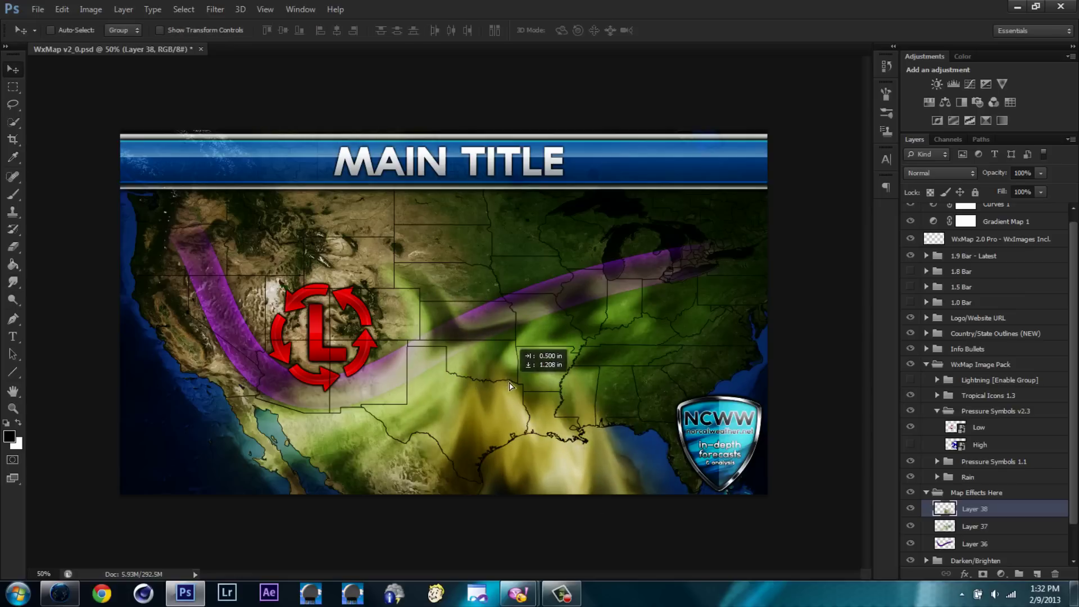
left_click(215, 9)
left_click(419, 248)
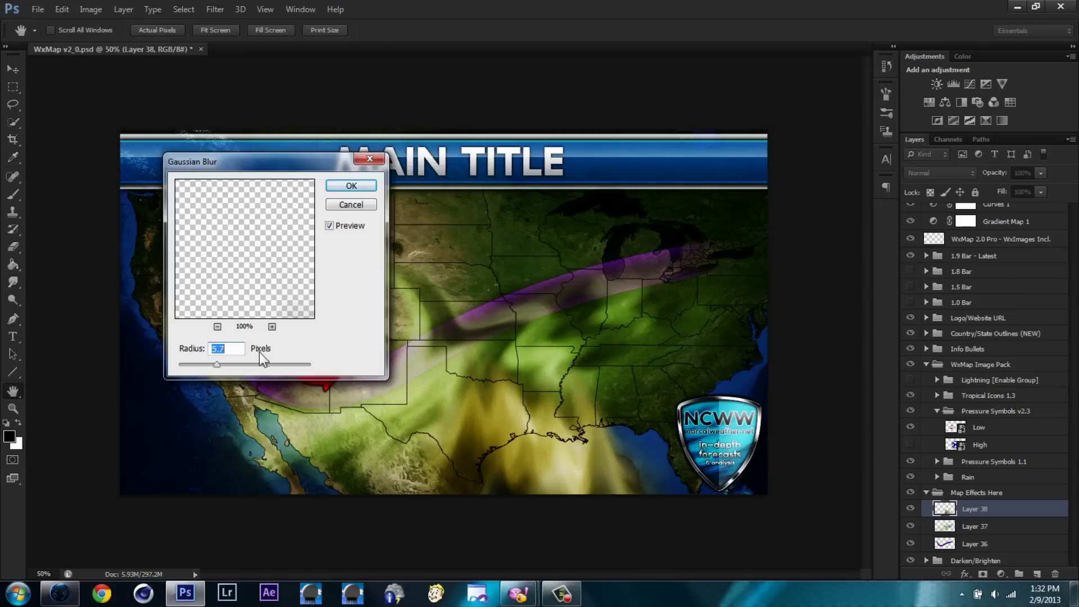
left_click(350, 185)
Set Layers 37 and 38 to Overlay blending and duplicate both
left_click(975, 526, "shift")
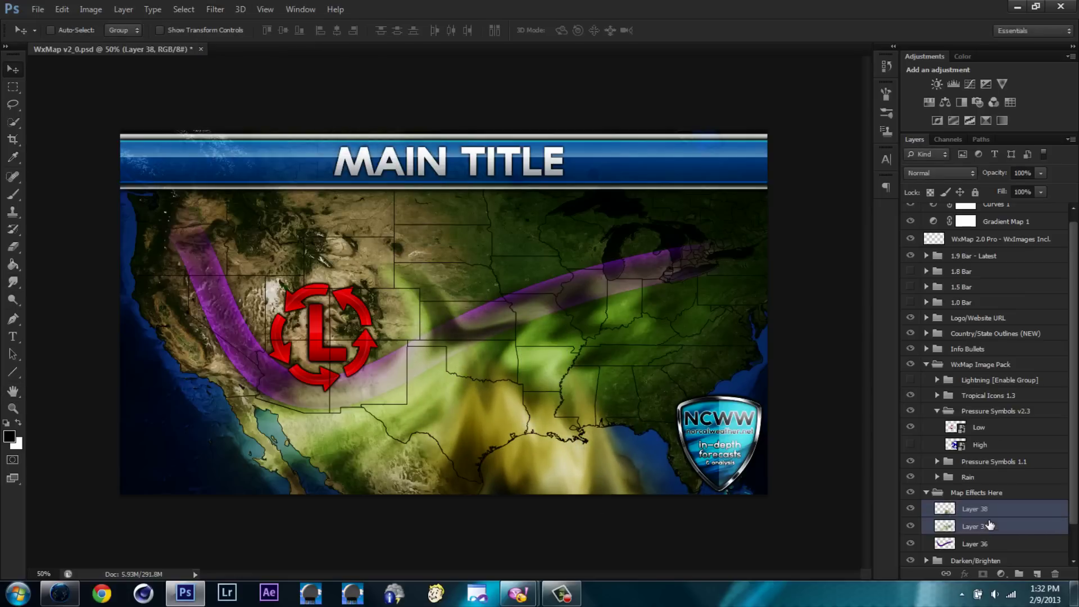
key("v")
left_click(939, 172)
left_click(915, 353)
key("ctrl+j")
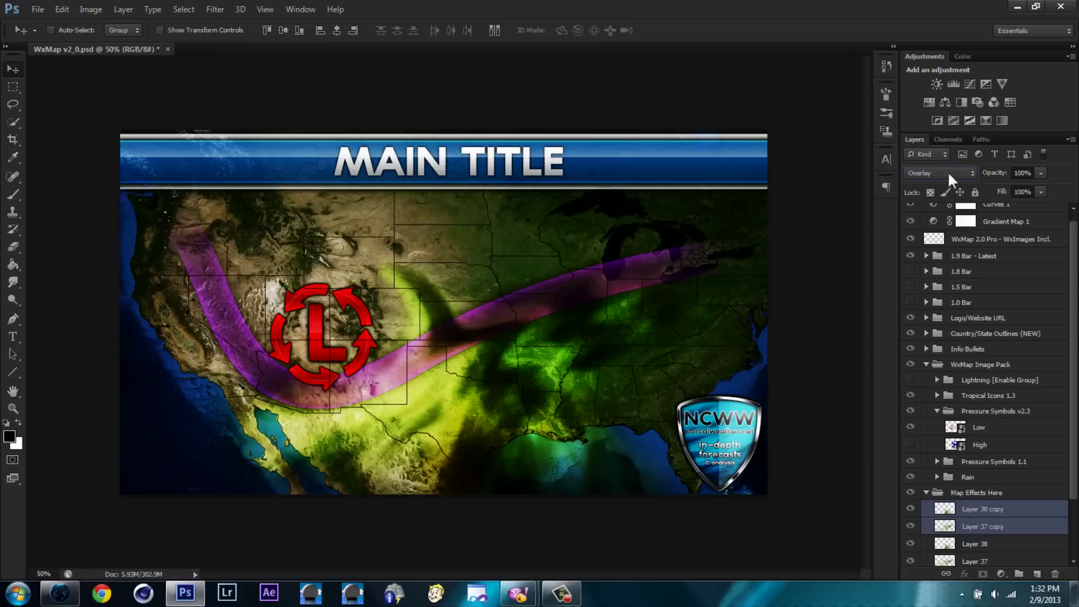
Set the copies to Linear Dodge (Add) blending at about 39% opacity
left_click(947, 172)
left_click(933, 315)
type("2543")
left_click(921, 179)
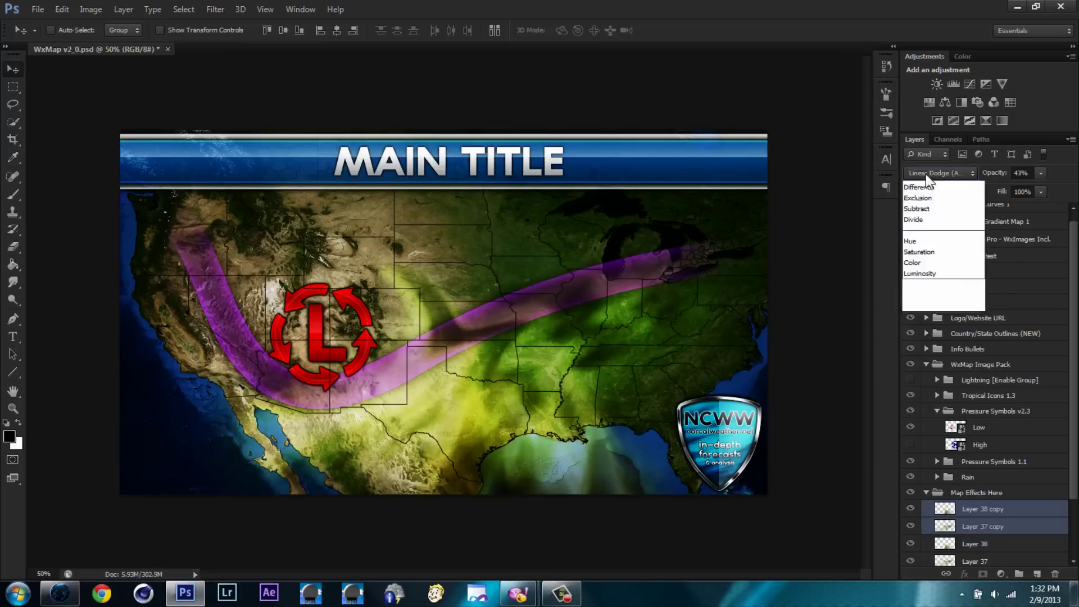
left_click(925, 186)
left_click(945, 295)
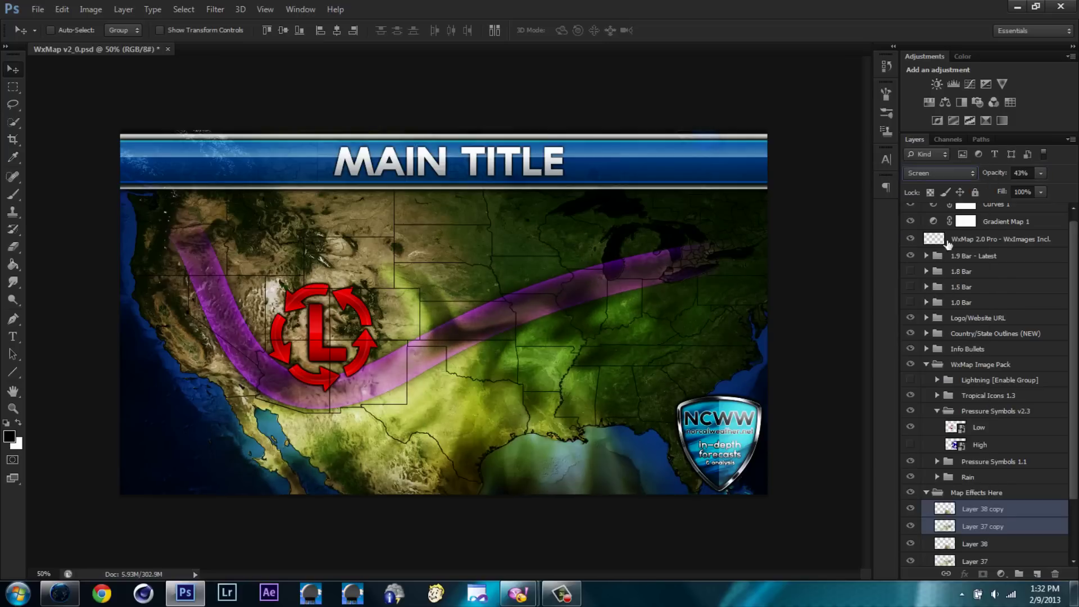
left_click(940, 173)
left_click(946, 313)
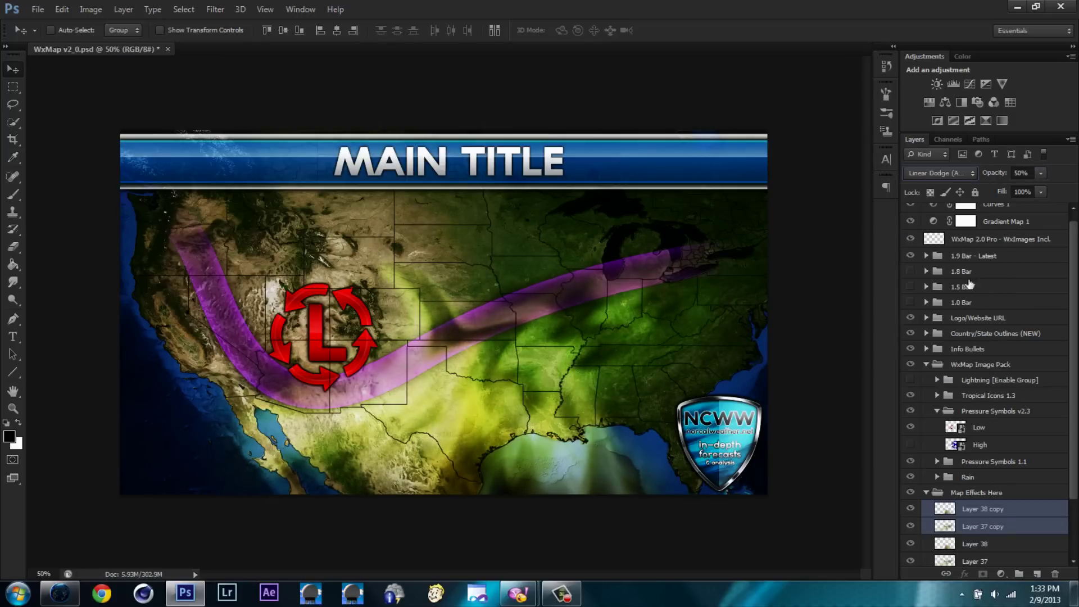
left_click_drag(995, 173, 989, 174)
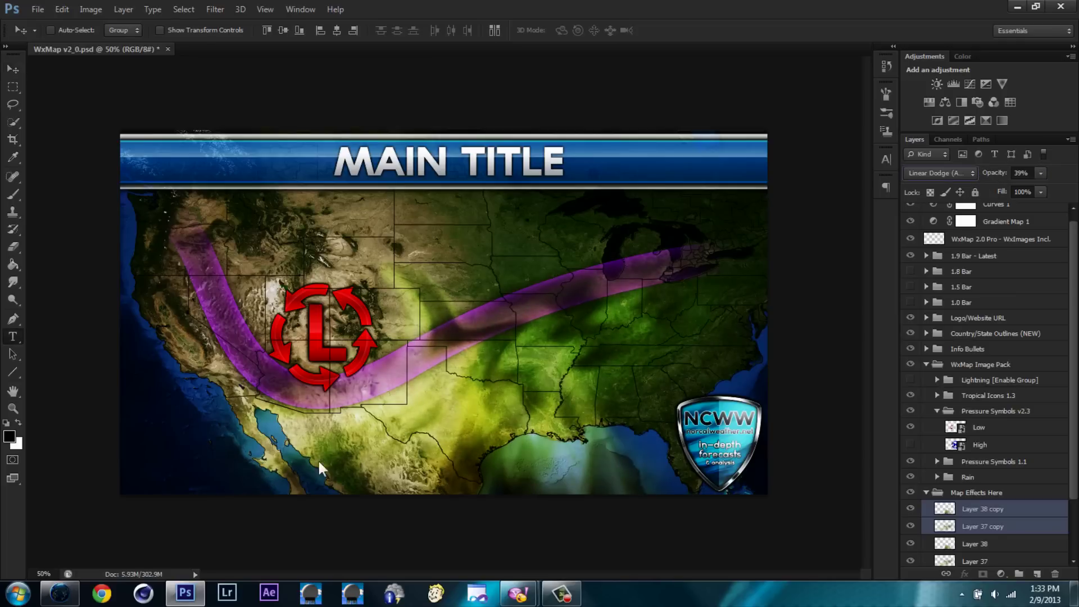
Type a SUB-TROPICAL JET label over southern Texas and select its text
left_click(373, 444)
type("SUB")
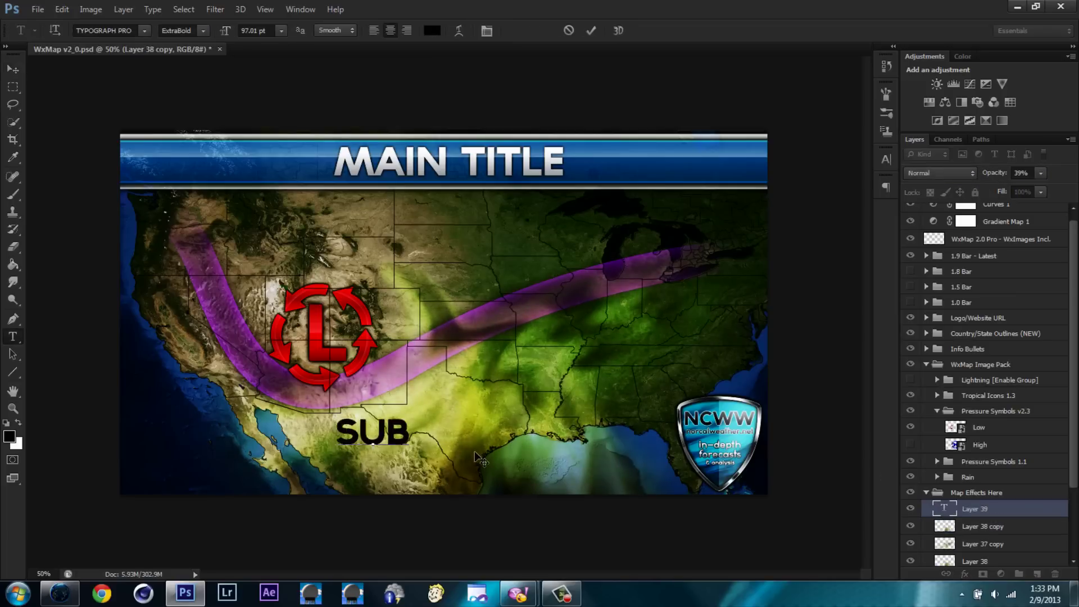
type("-tropical jet")
left_click(12, 68)
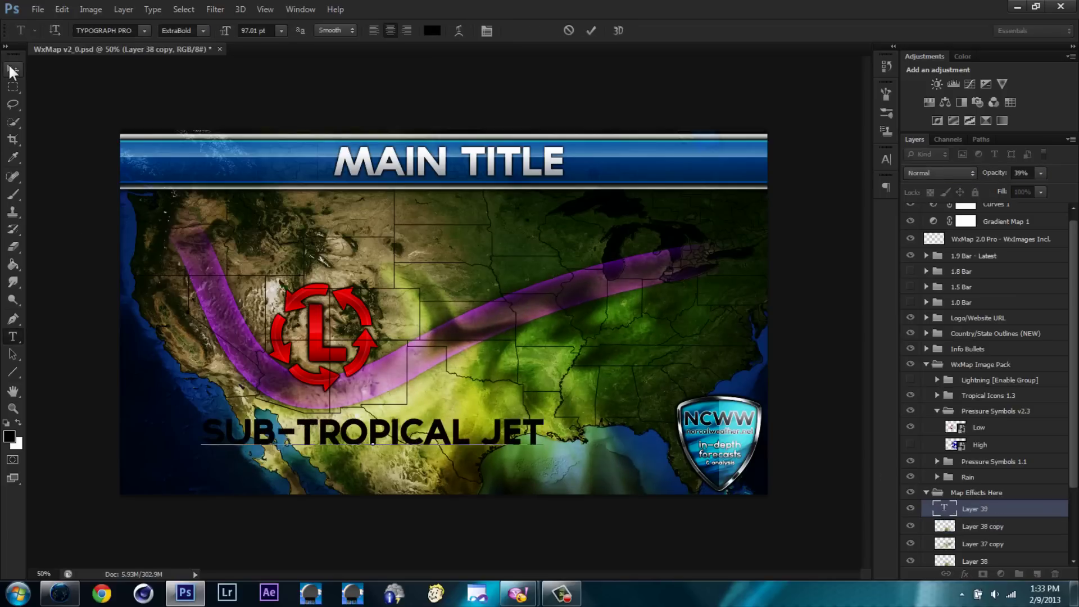
left_click(13, 336)
triple_click(326, 438)
Warp the label with the Rise style, bend +57, and nudge it over southern Texas
left_click(459, 30)
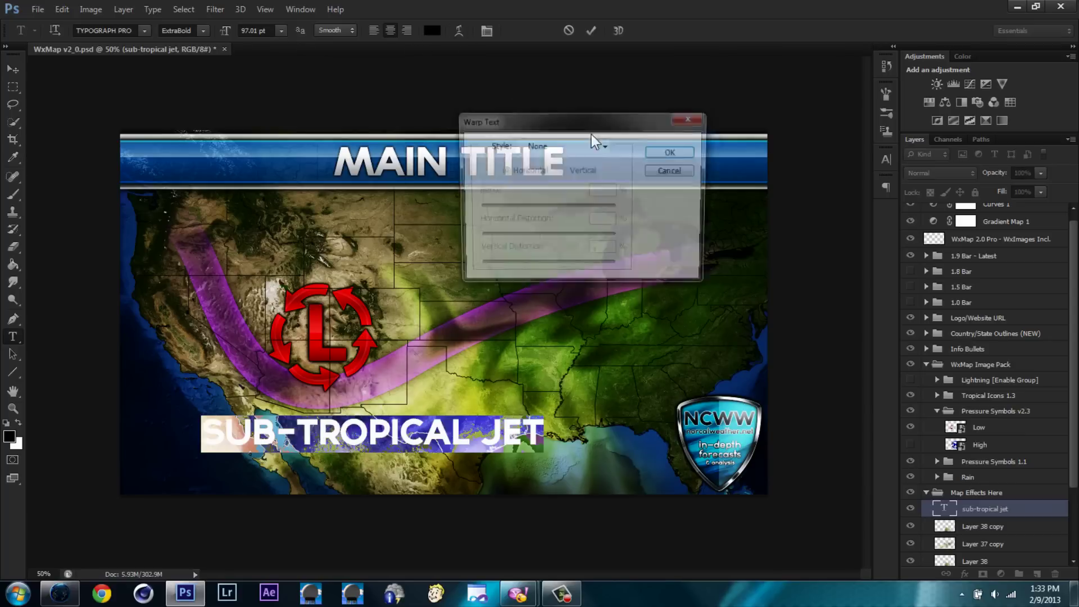
left_click(562, 145)
left_click(540, 186)
left_click(562, 145)
left_click(542, 302)
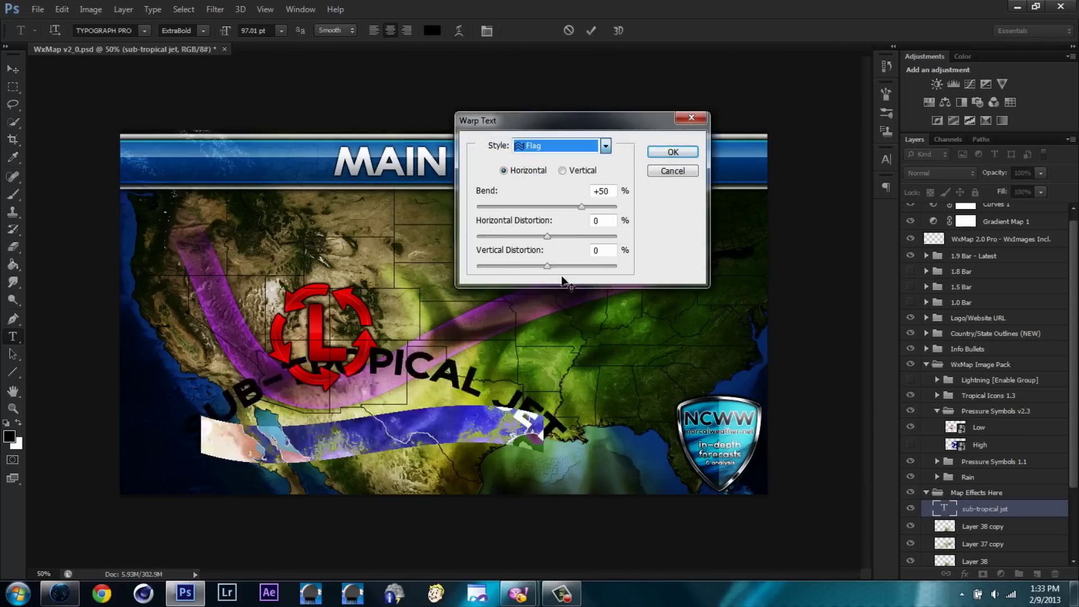
left_click(562, 145)
left_click(548, 325)
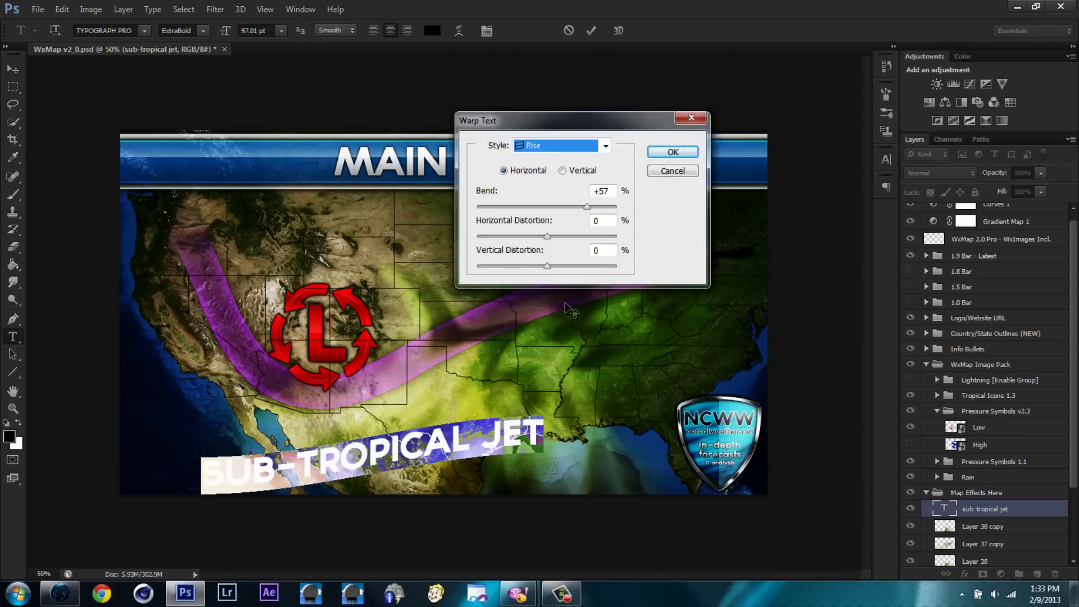
left_click(592, 204)
left_click(672, 151)
left_click_drag(393, 300, 360, 290)
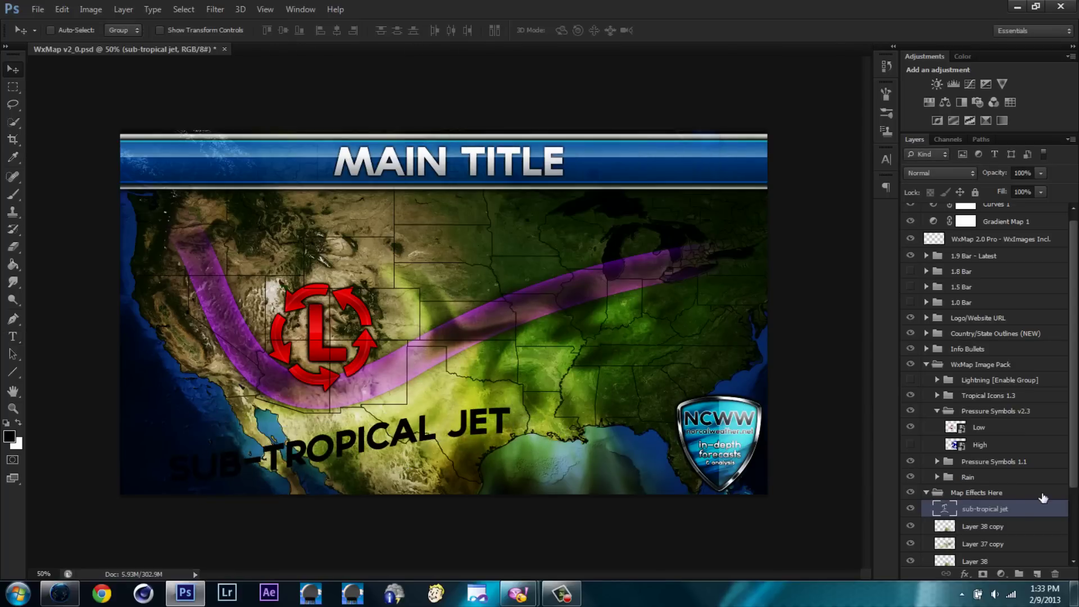
Add a Gradient Overlay to the jet label and make its first stop bright yellow
double_click(1033, 508)
left_click(699, 303)
left_click(843, 207)
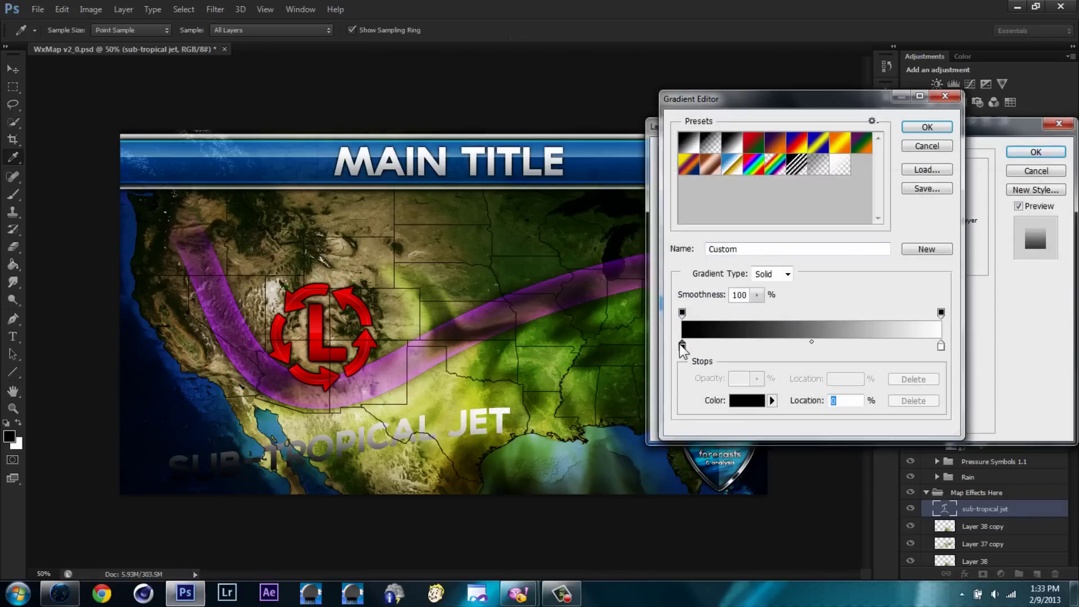
left_click(748, 400)
left_click_drag(797, 327, 622, 310)
left_click(866, 355)
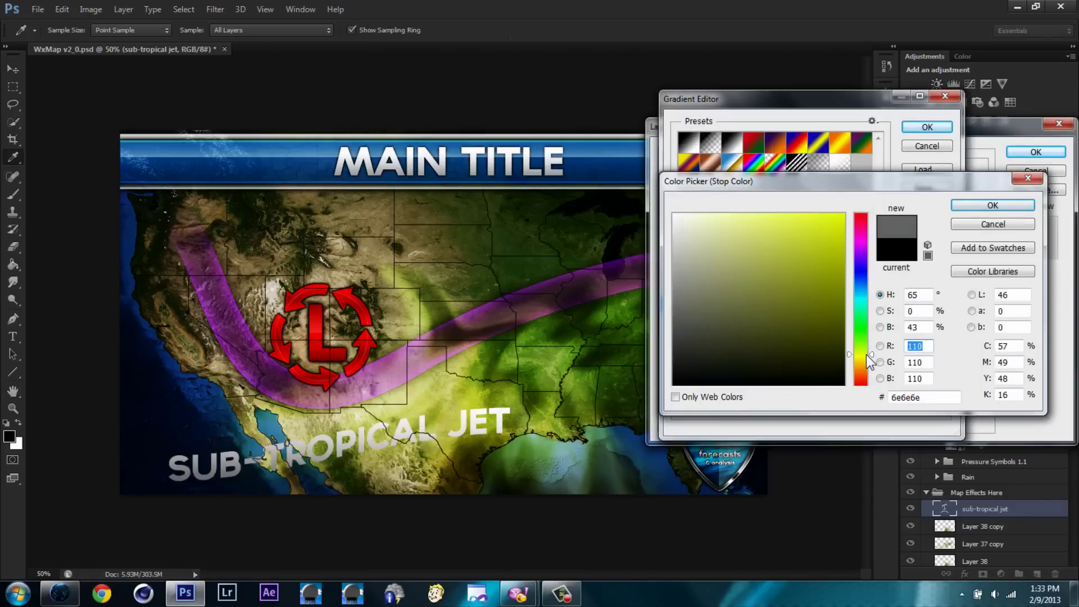
left_click(843, 215)
Make the second gradient stop orange and confirm the yellow-to-orange gradient
left_click(992, 205)
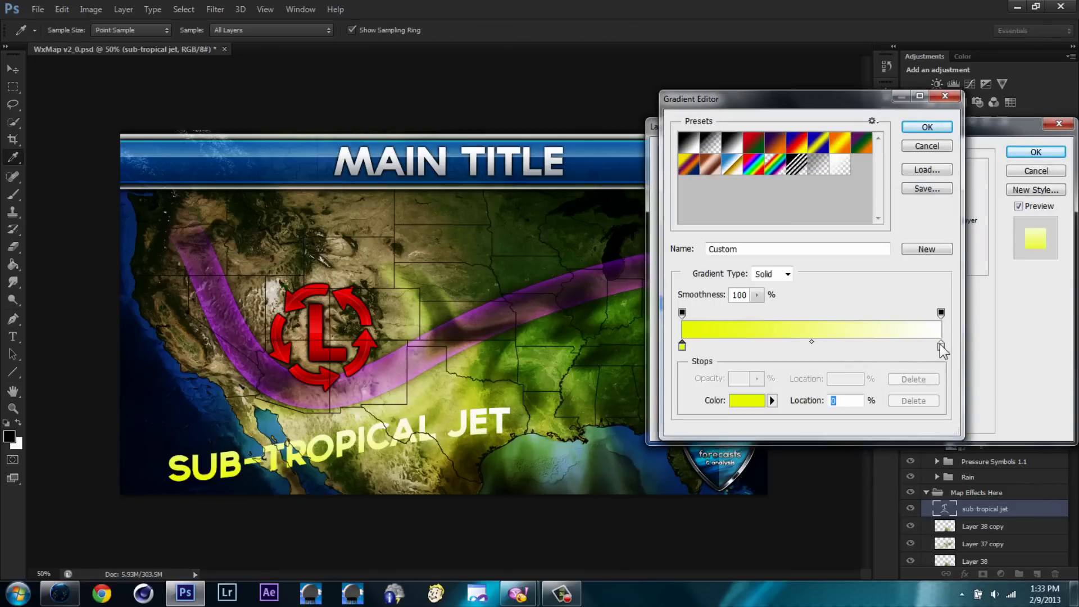
double_click(939, 344)
left_click(860, 372)
left_click(843, 214)
left_click(958, 207)
left_click(927, 127)
Add an outer glow and a white Overlay inner glow with full choke and size 2
left_click(688, 332)
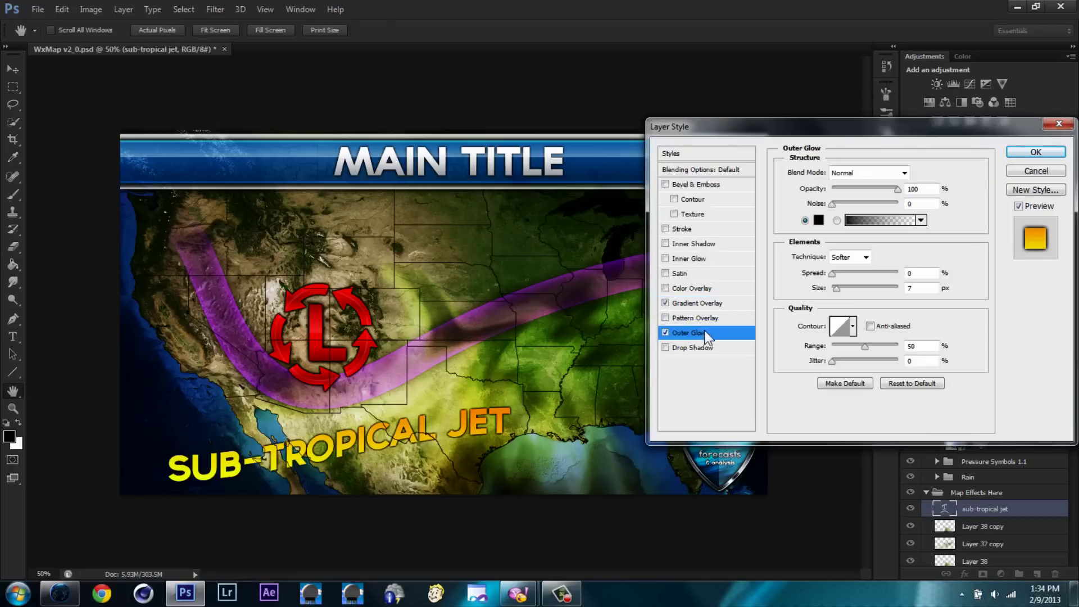
left_click(688, 258)
left_click(818, 220)
left_click(675, 154)
left_click(1022, 206)
left_click(869, 172)
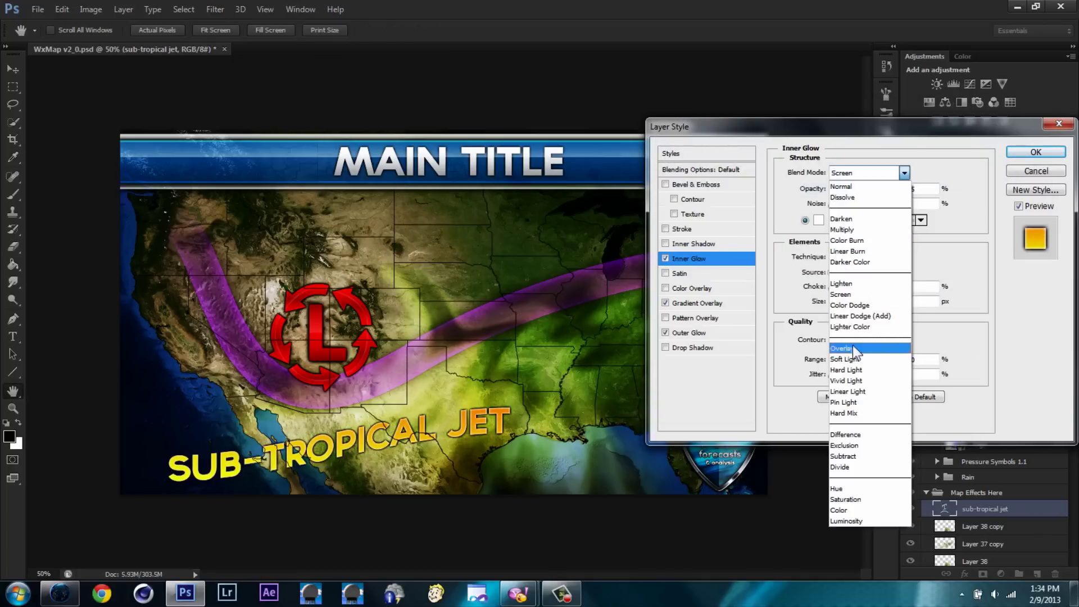
left_click(846, 340)
left_click_drag(832, 287, 898, 286)
left_click(870, 340)
double_click(920, 302)
type("2")
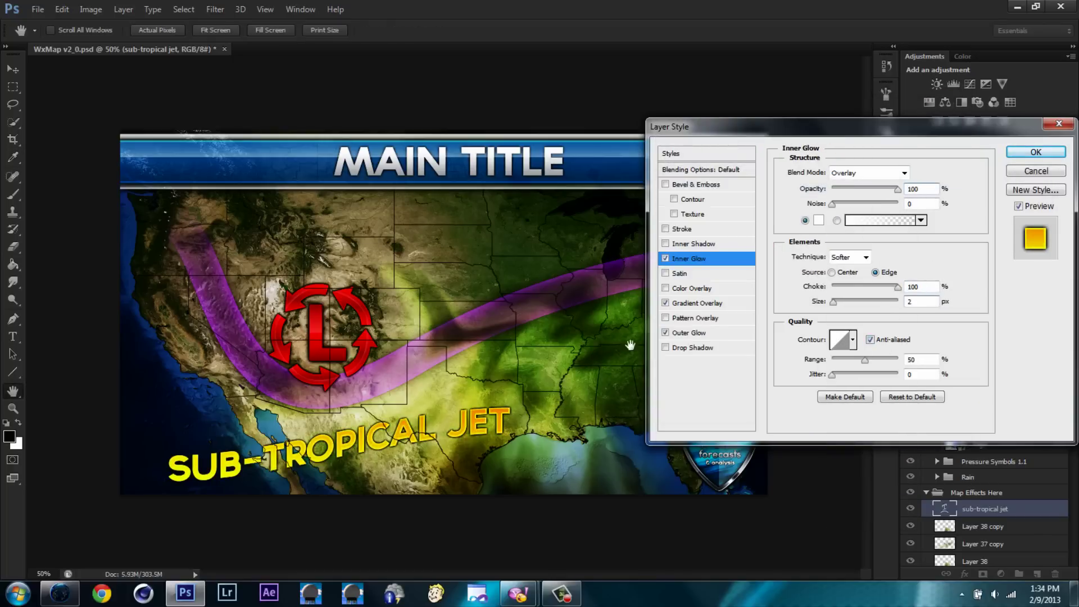
Re-edit the gradient with a bright yellow left stop and an orange-red right stop
left_click(696, 303)
left_click(865, 202)
double_click(681, 344)
left_click(869, 363)
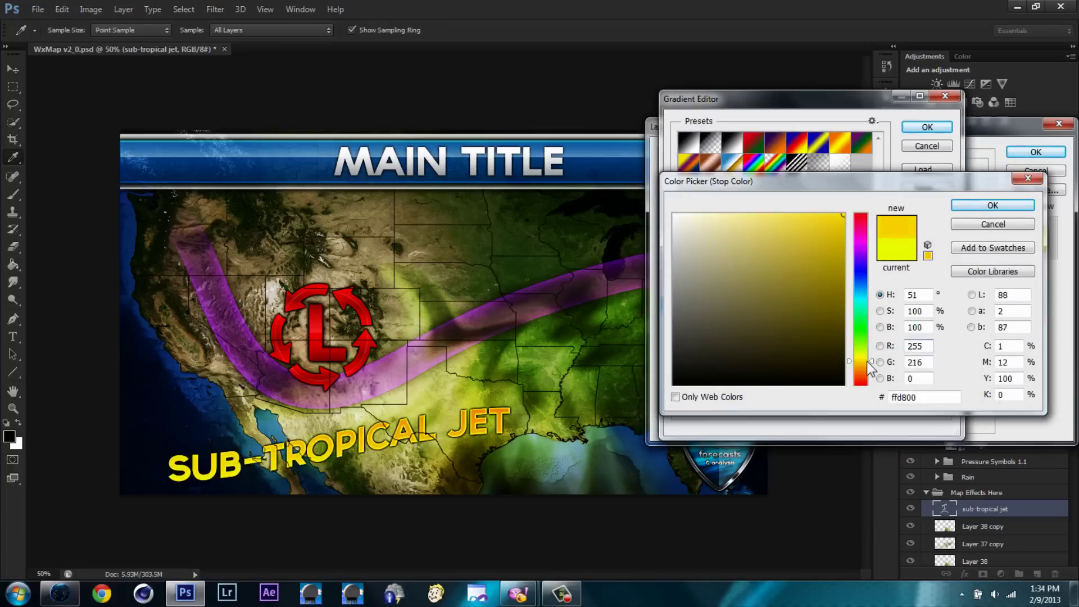
left_click(992, 205)
double_click(949, 353)
left_click_drag(870, 372, 867, 385)
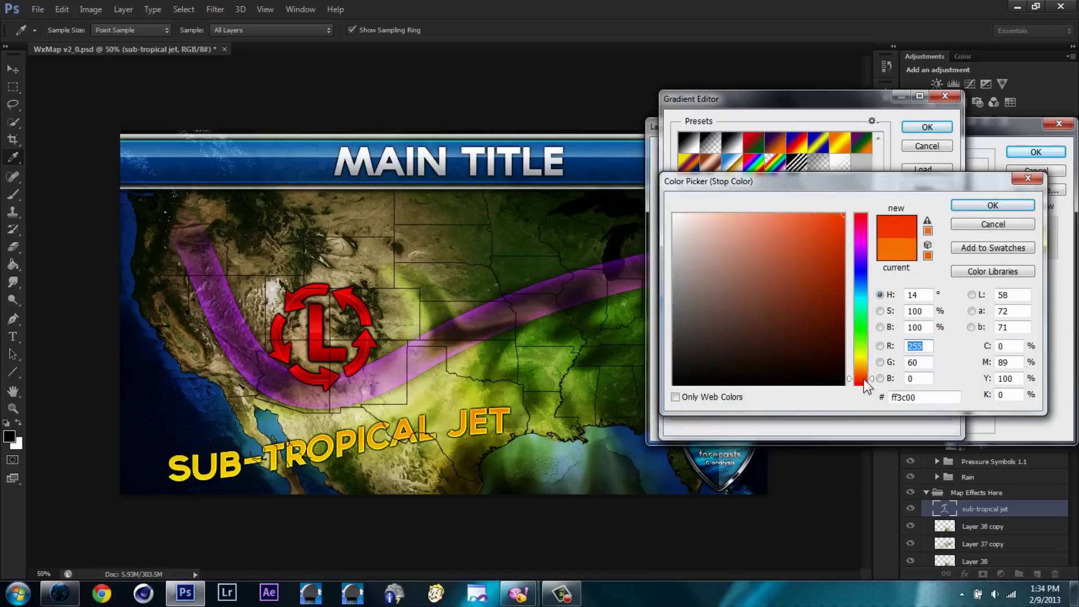
left_click(993, 205)
Deepen the left gradient stop to a golden orange and accept the gradient
double_click(687, 352)
left_click(842, 228)
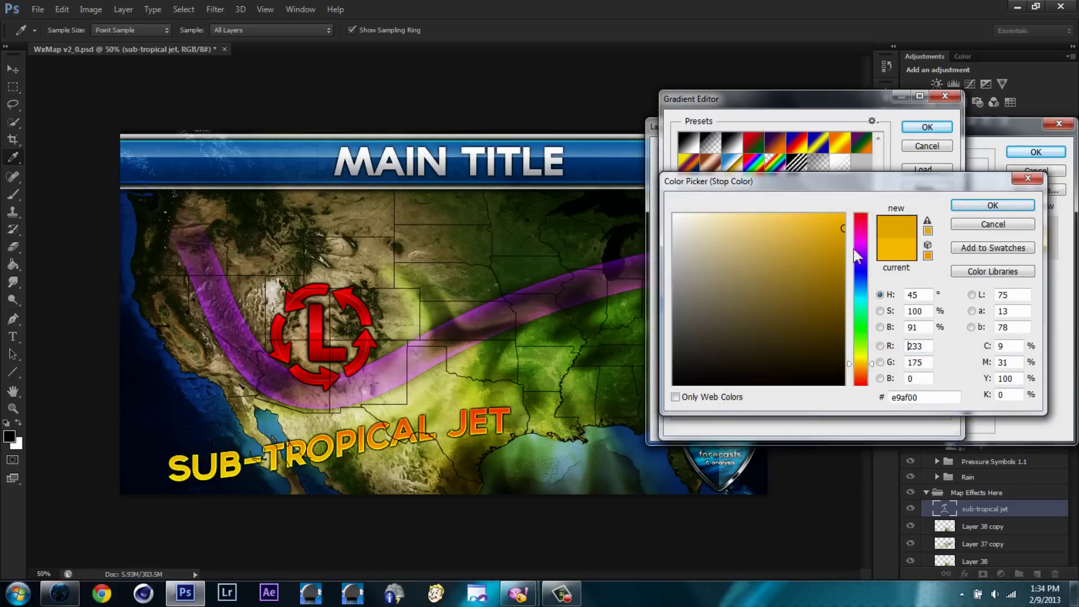
left_click(870, 370)
left_click(992, 205)
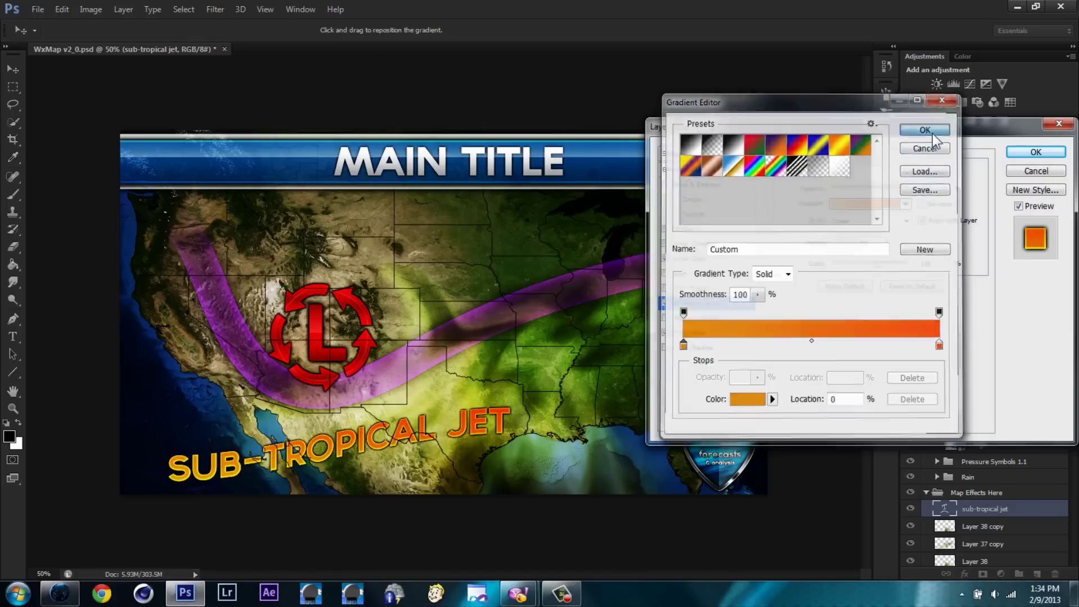
left_click(926, 127)
Enable Outer Glow, apply the styles, and shrink the SUB-TROPICAL JET label slightly
left_click(690, 332)
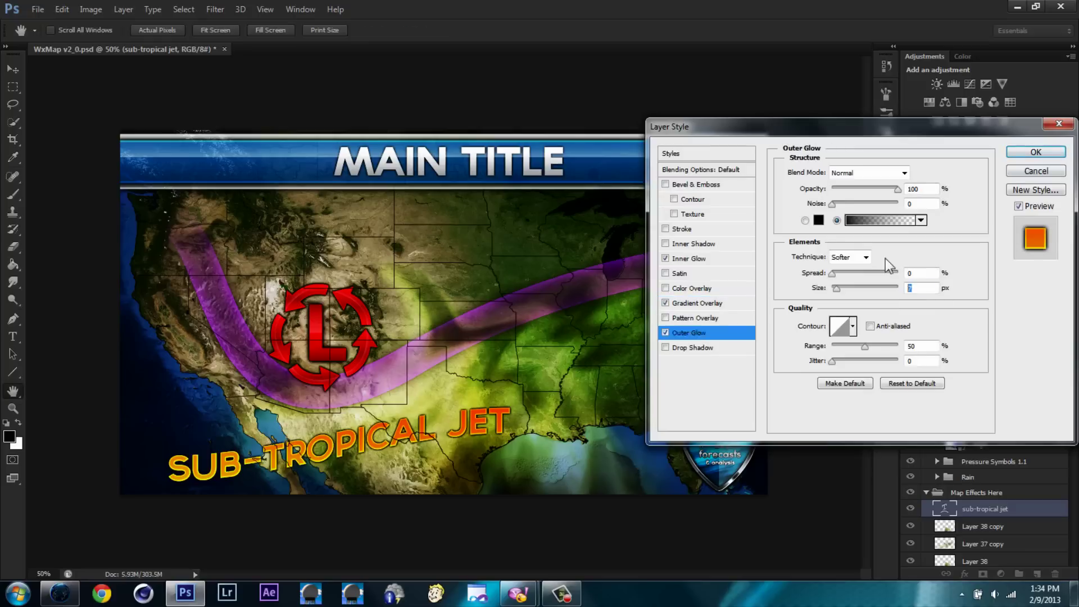
left_click(1035, 152)
key("ctrl+t")
left_click_drag(485, 486, 478, 484)
Commit the resize, add a new layer, and fill a Pen path with light grey
key("Return")
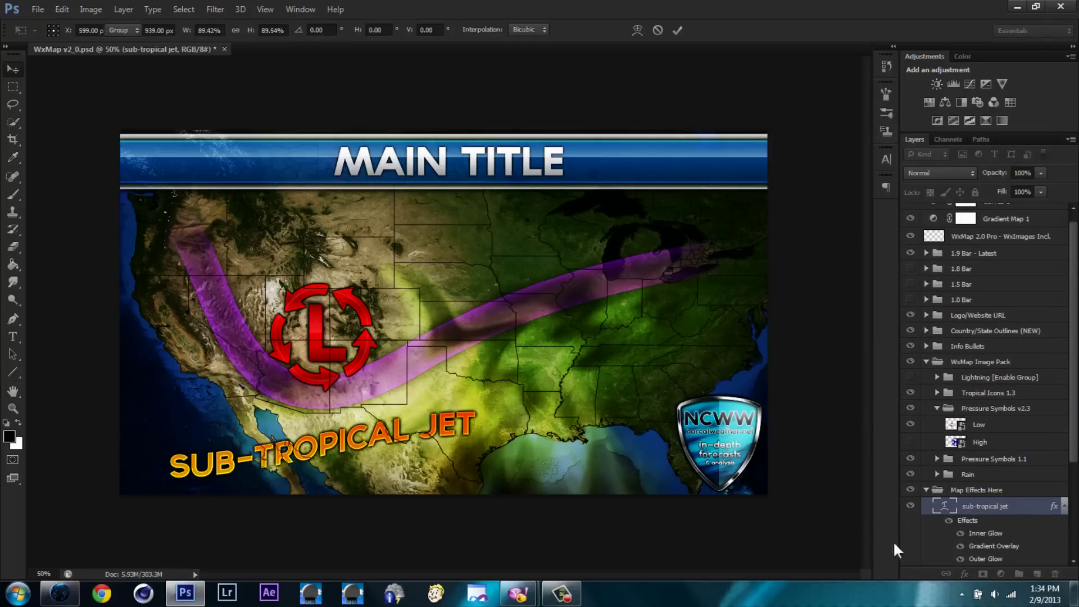
key("ctrl+shift+alt+n")
key("p")
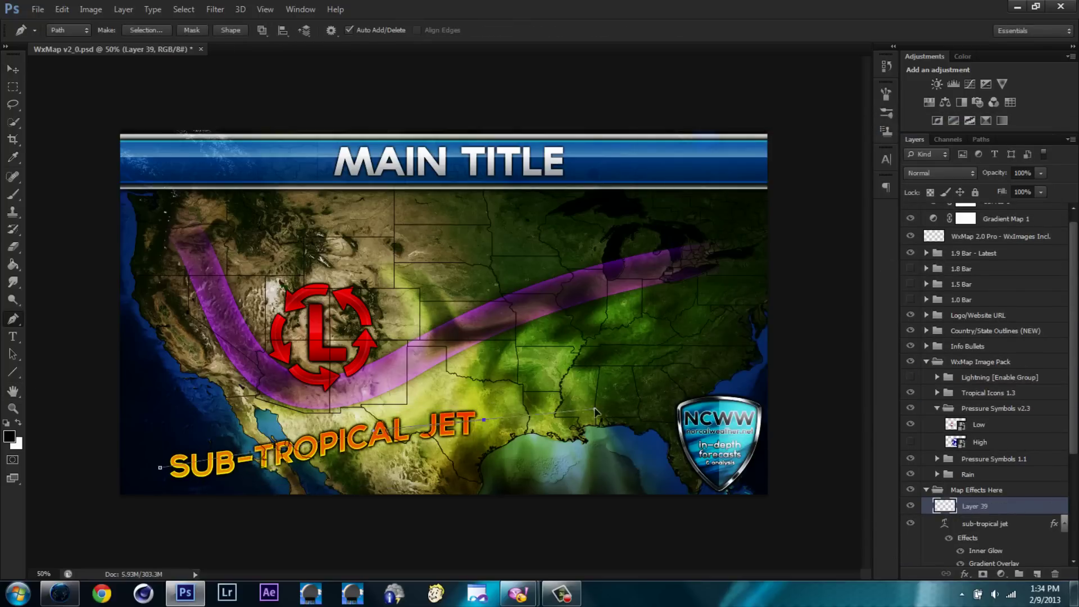
right_click(164, 474)
left_click(204, 212)
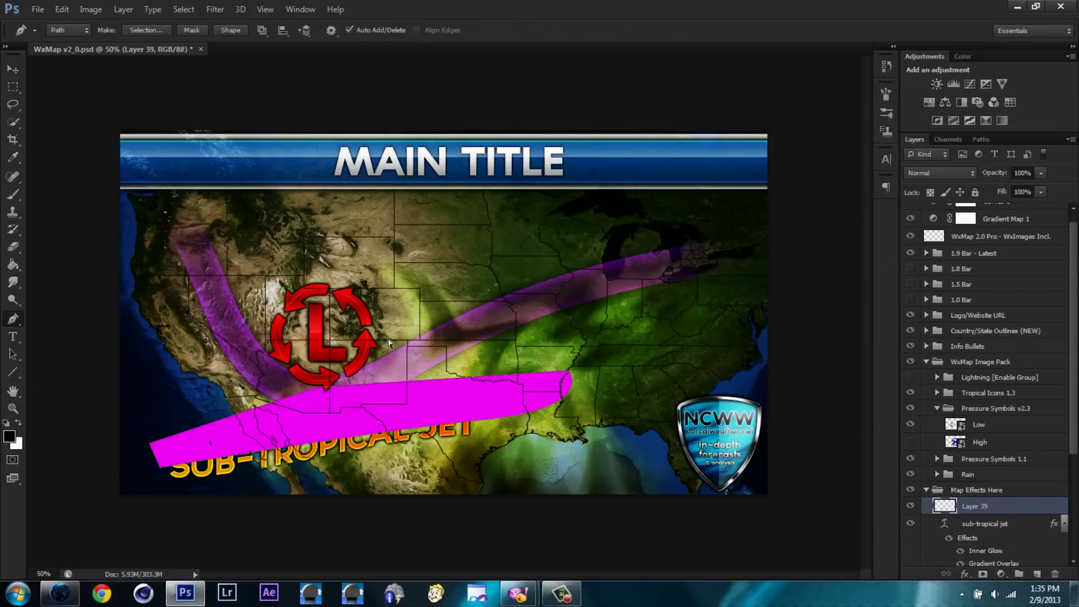
key("ctrl+z")
right_click(444, 239)
left_click(474, 305)
left_click(192, 217)
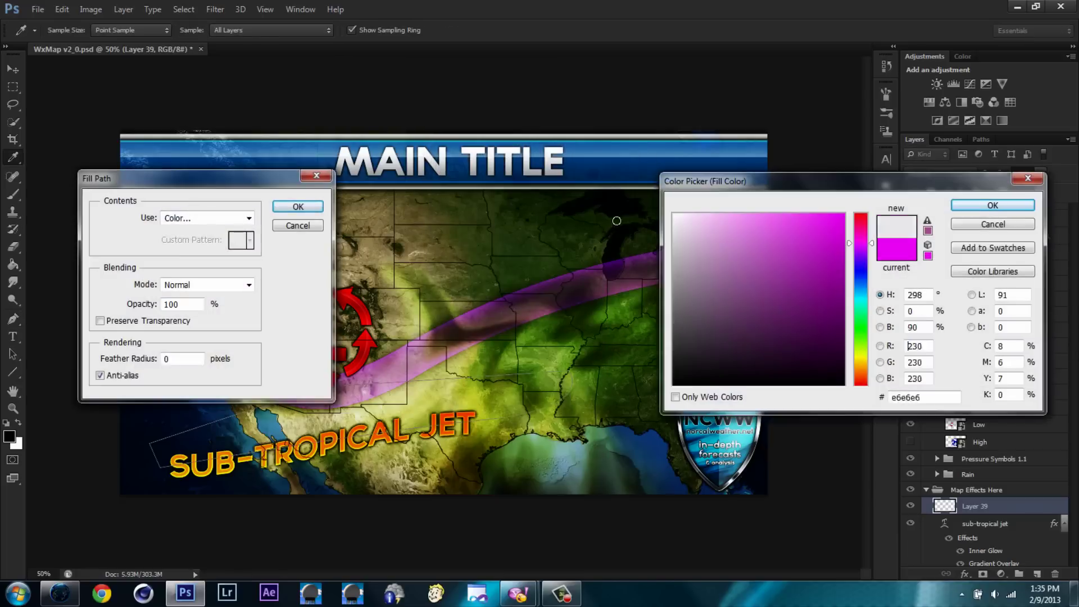
left_click(963, 215)
left_click(306, 216)
Erase most of the grey band with a smaller eraser and add a layer mask
key("e")
key("bracketleft")
key("bracketleft")
key("bracketleft")
left_click_drag(154, 446, 511, 385)
left_click(982, 573, "alt")
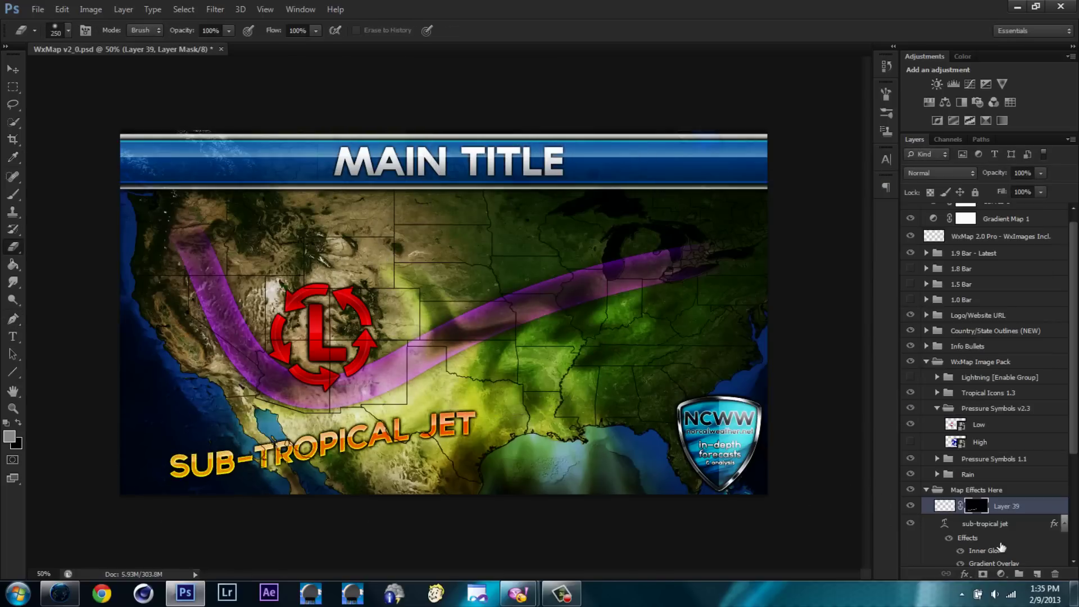
Move the SUB-TROPICAL JET label slightly down and left with the Move tool
key("v")
key("ctrl+z")
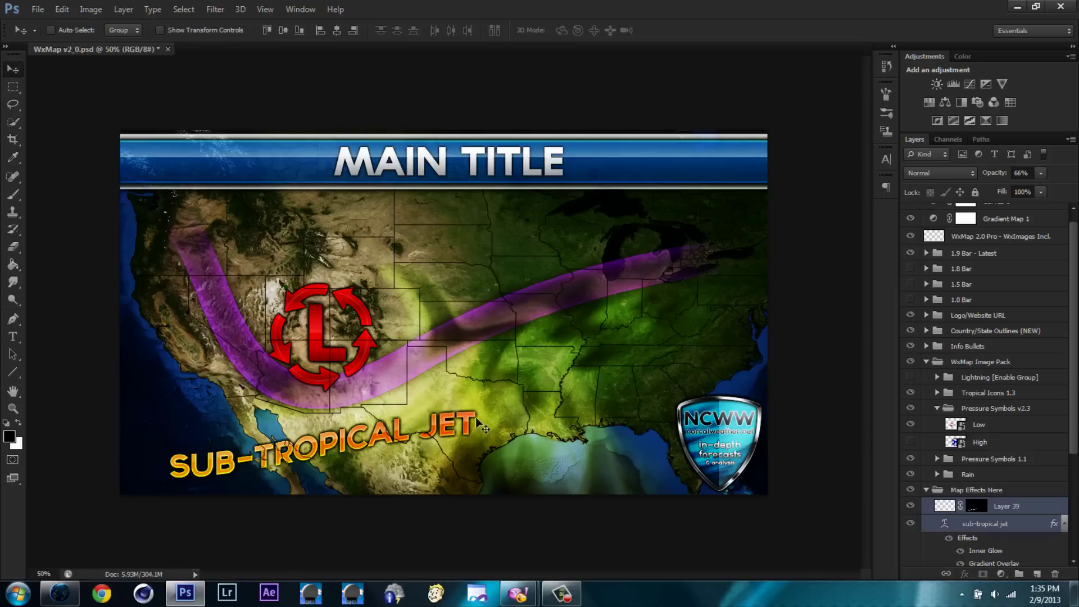
right_click(926, 408)
key("Escape")
left_click_drag(478, 474, 423, 425)
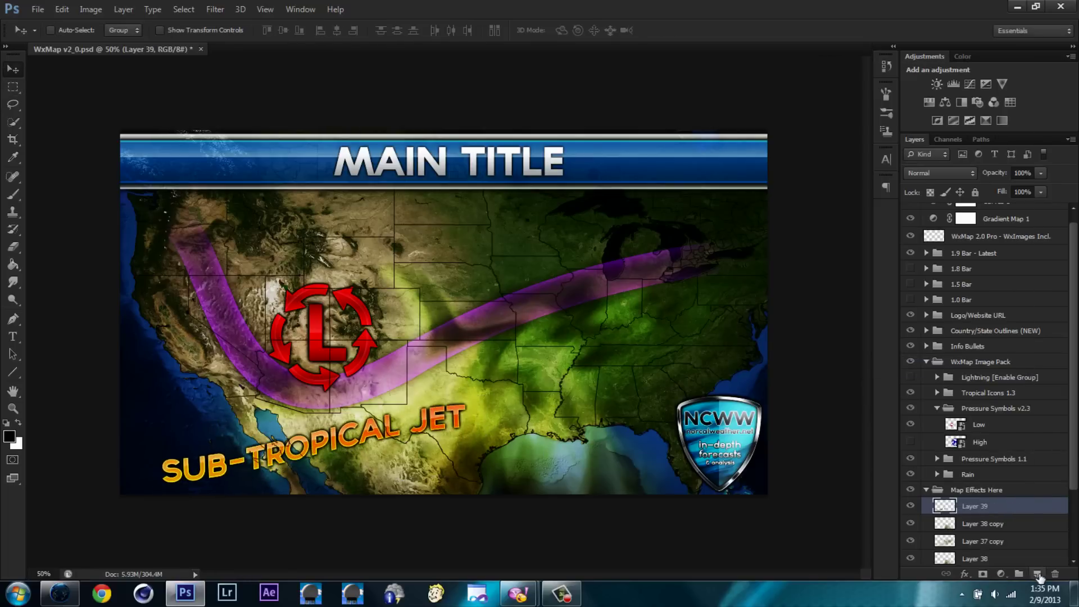
Hide the SUB-TROPICAL JET label and type 'WARM & MOIST' near the Gulf coast
left_click(989, 523)
left_click(910, 523)
left_click(989, 506)
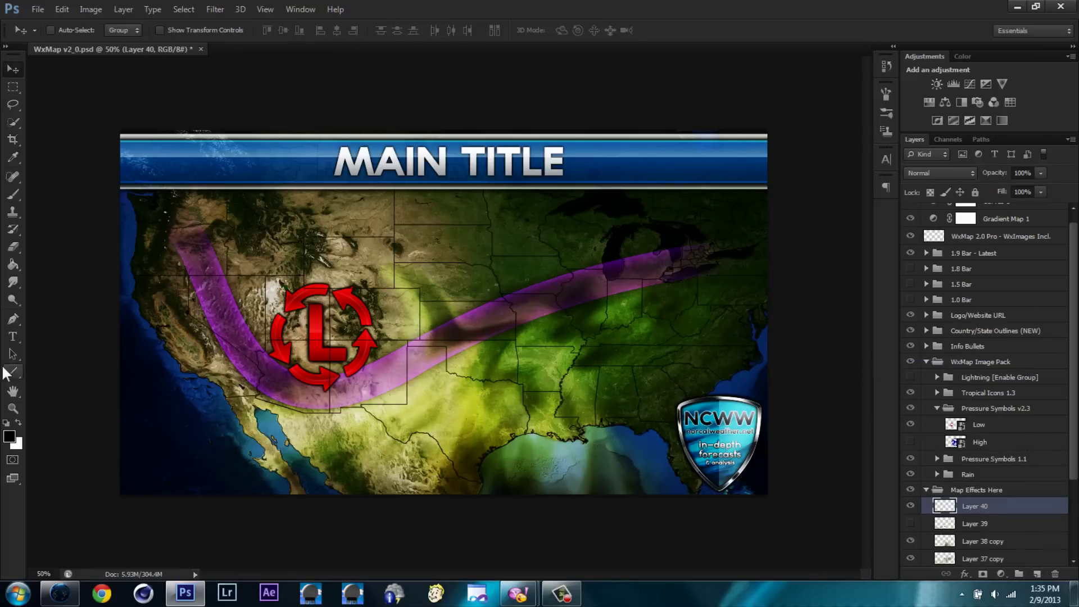
key("t")
left_click(529, 466)
type("OIS")
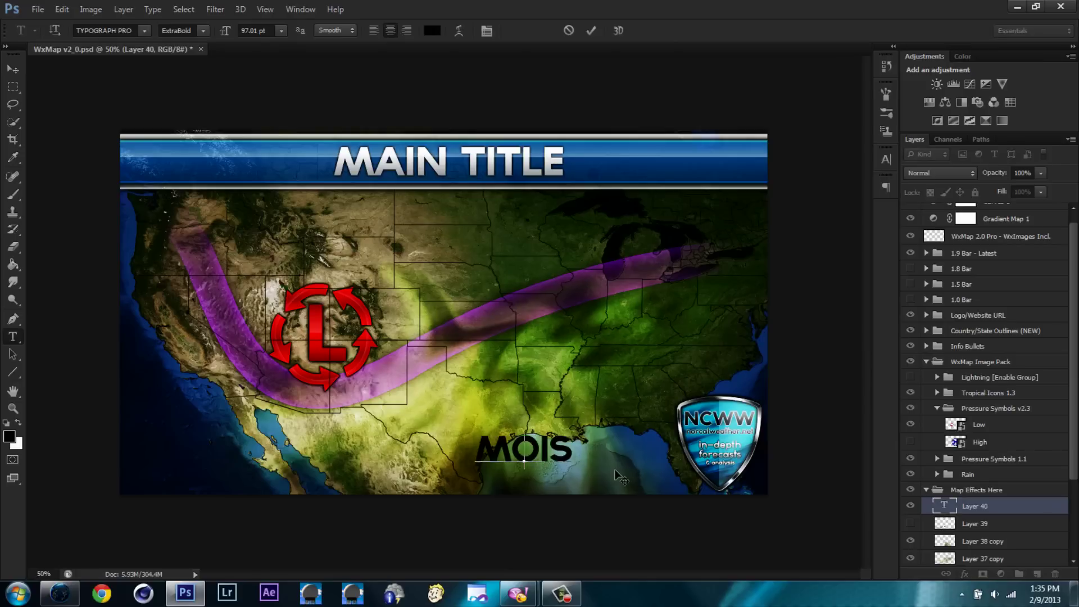
key("BackSpace")
key("BackSpace")
key("BackSpace")
type("WARM & MOIST")
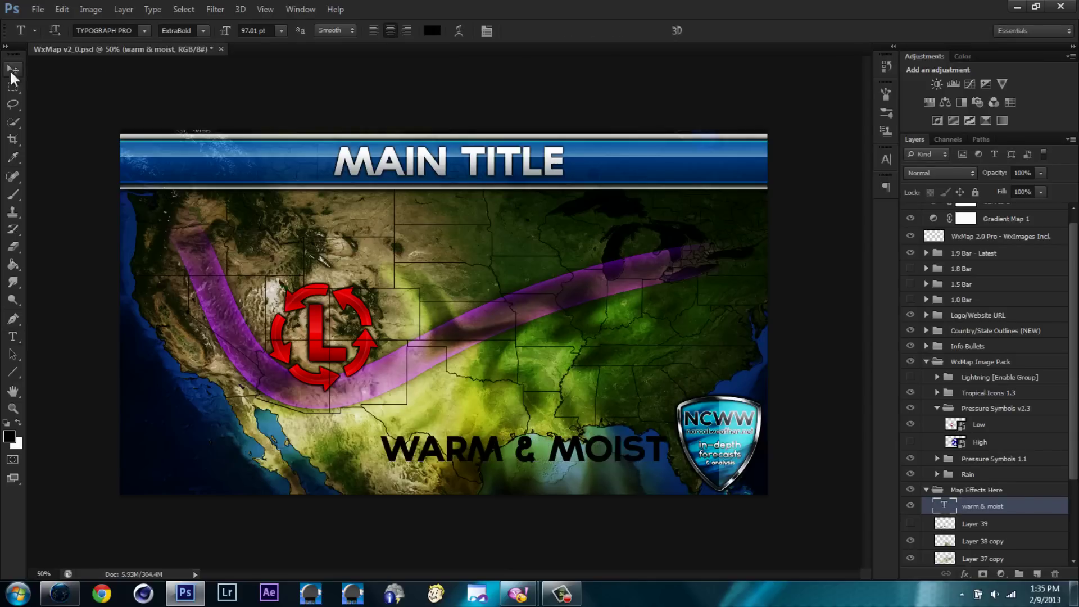
key("ctrl+Return")
key("v")
Give WARM & MOIST a Gradient Overlay from dark olive green to light yellow-green
double_click(1044, 512)
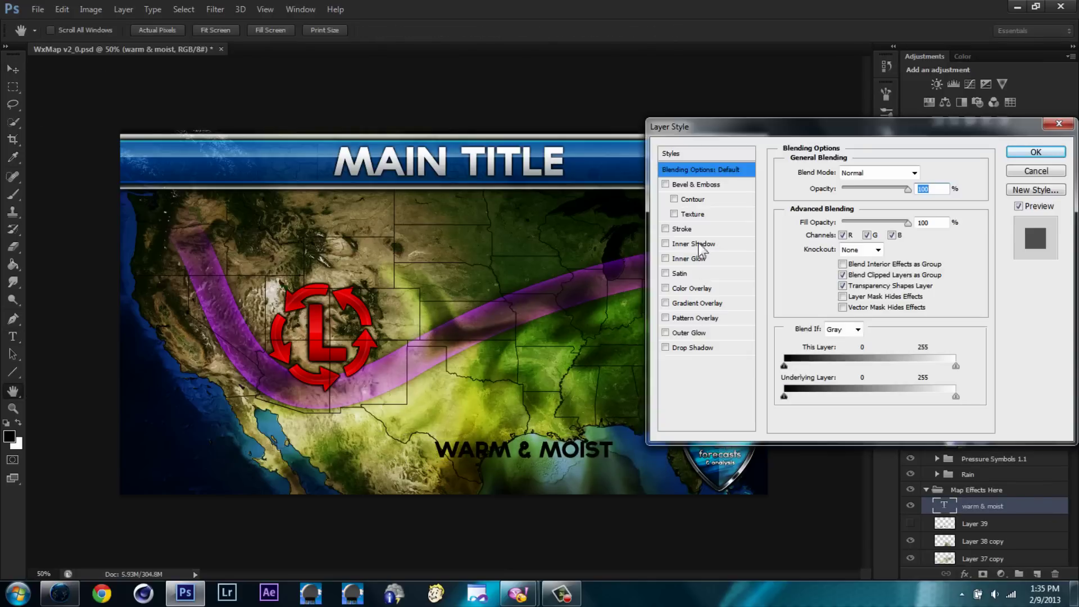
left_click(719, 303)
left_click(853, 203)
double_click(682, 351)
left_click_drag(849, 375, 863, 350)
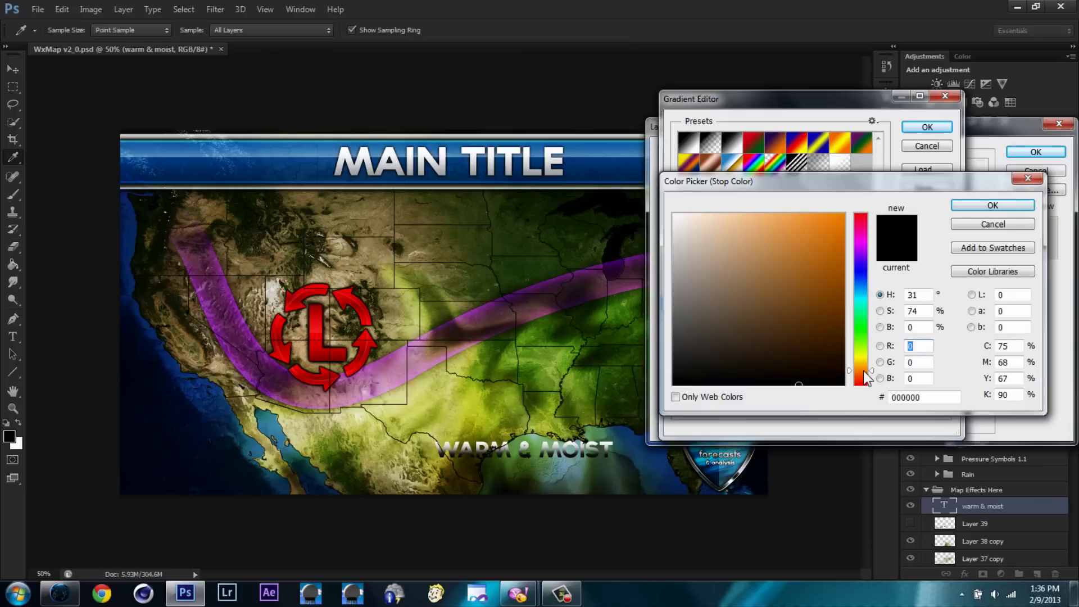
left_click(843, 338)
key("Return")
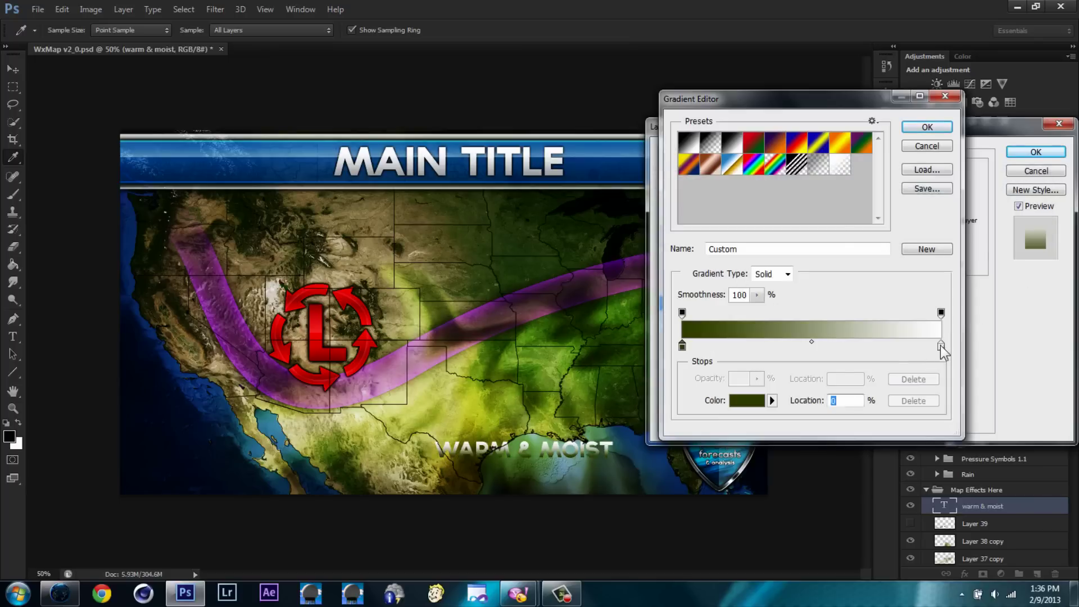
double_click(939, 345)
left_click(861, 349)
key("Return")
key("Return")
Add an outer glow and a full-choke Overlay inner glow, then apply the styles
left_click(702, 333)
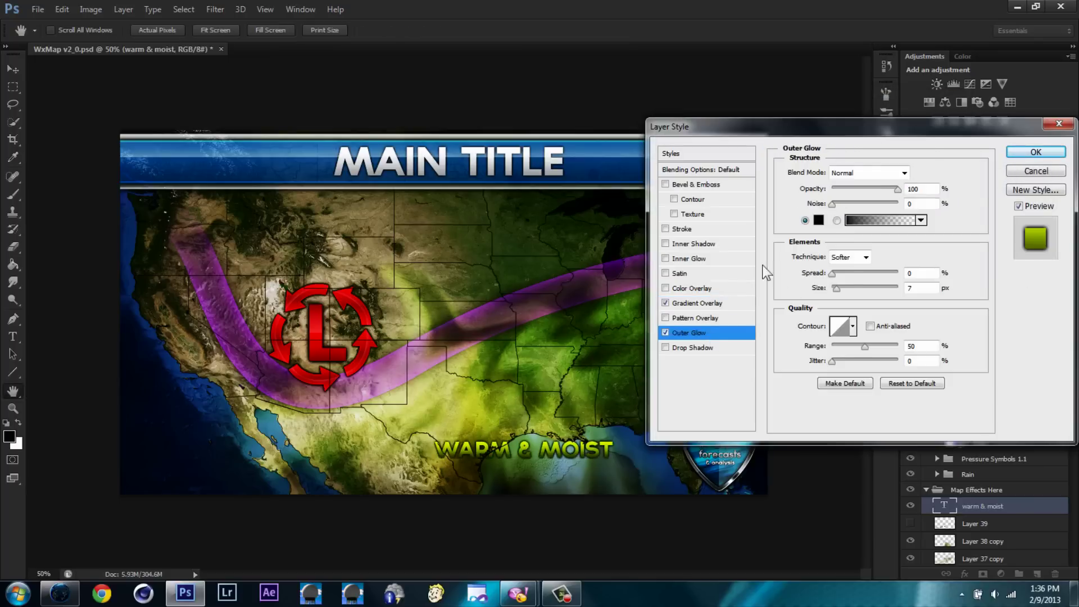
left_click(711, 259)
left_click(868, 172)
left_click(852, 340)
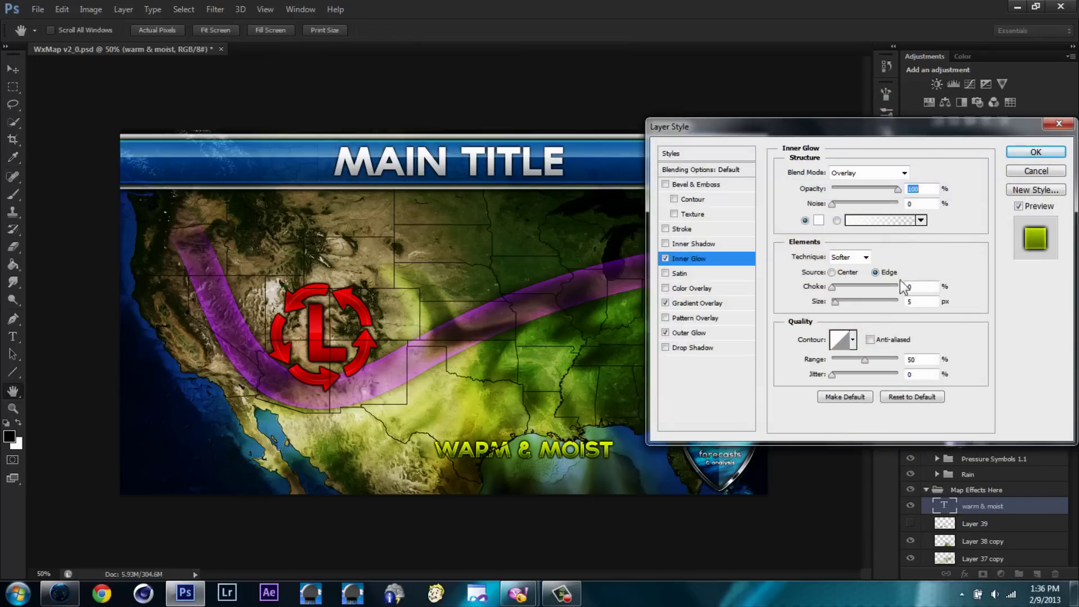
left_click_drag(832, 286, 898, 286)
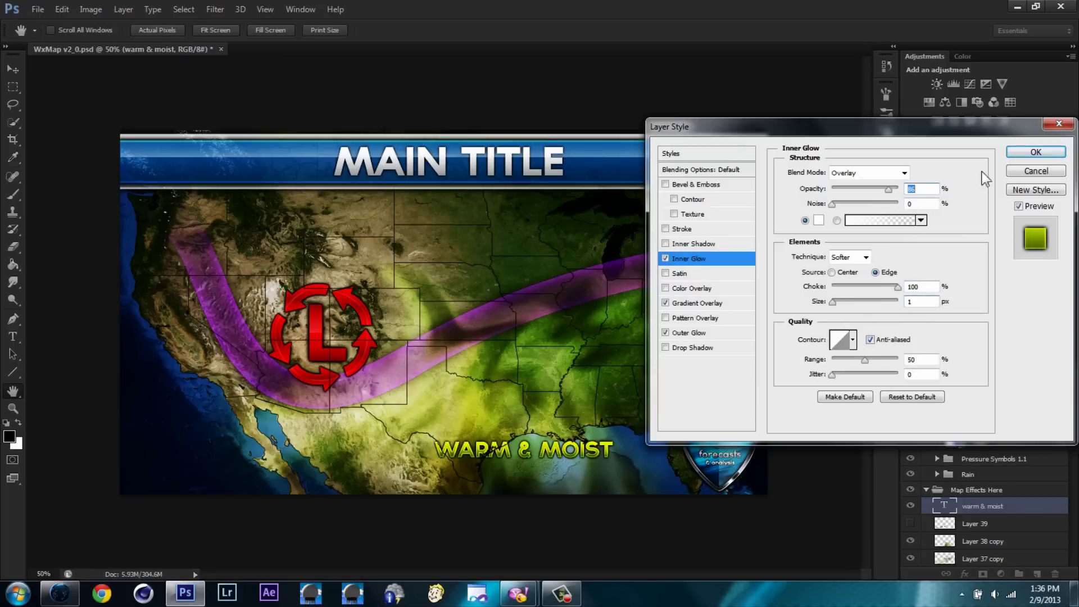
left_click(1036, 153)
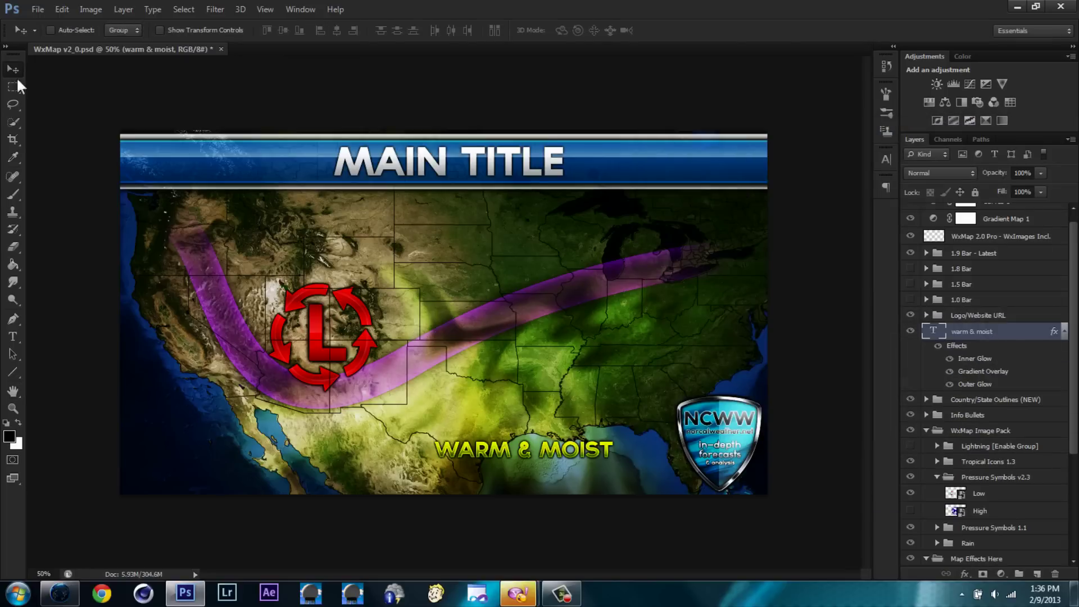
Nudge WARM & MOIST down-right and add a new layer above the Darken/Brighten group
left_click_drag(505, 443, 511, 457)
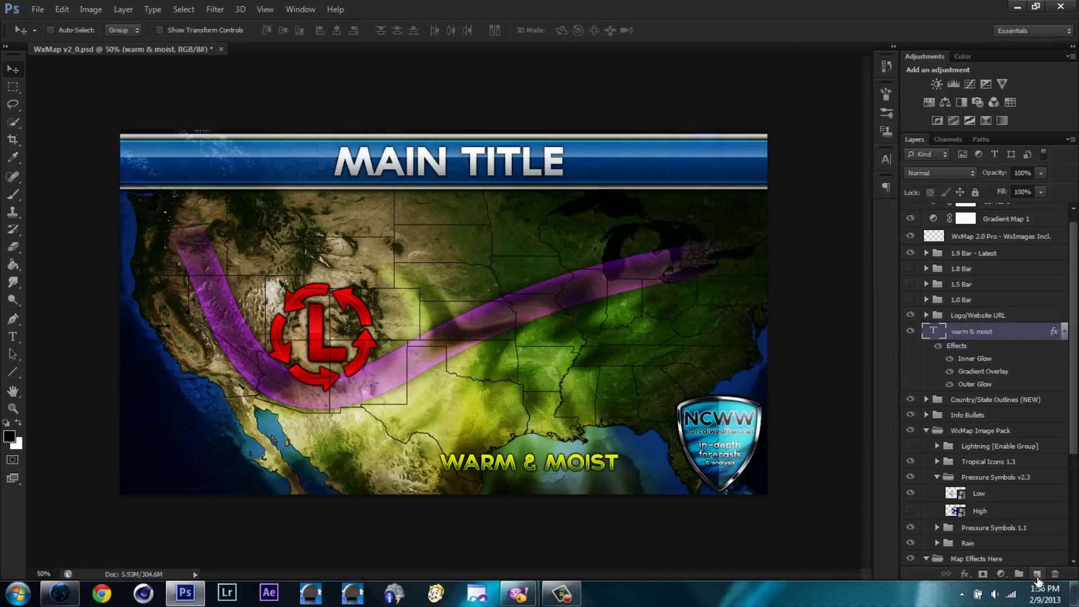
left_click(1036, 578)
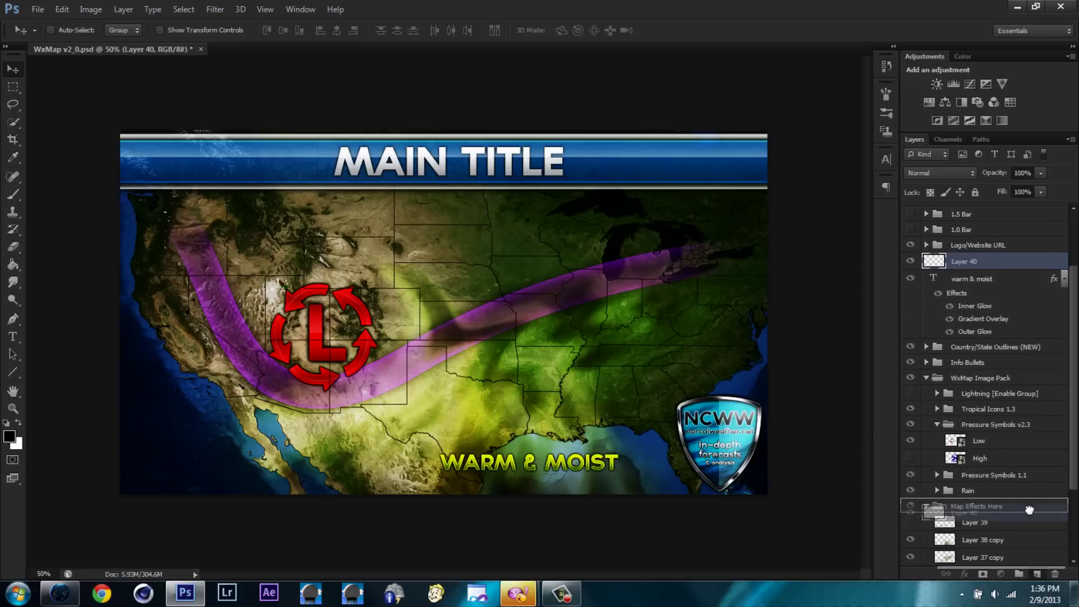
key("b")
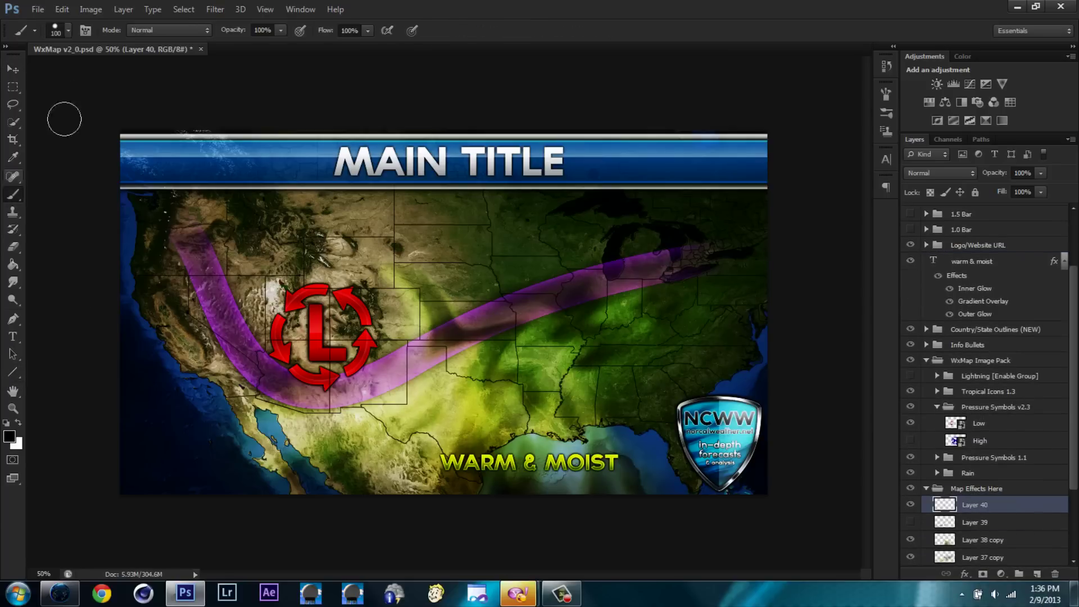
scroll(1006, 522, "down", 3)
left_click(984, 528)
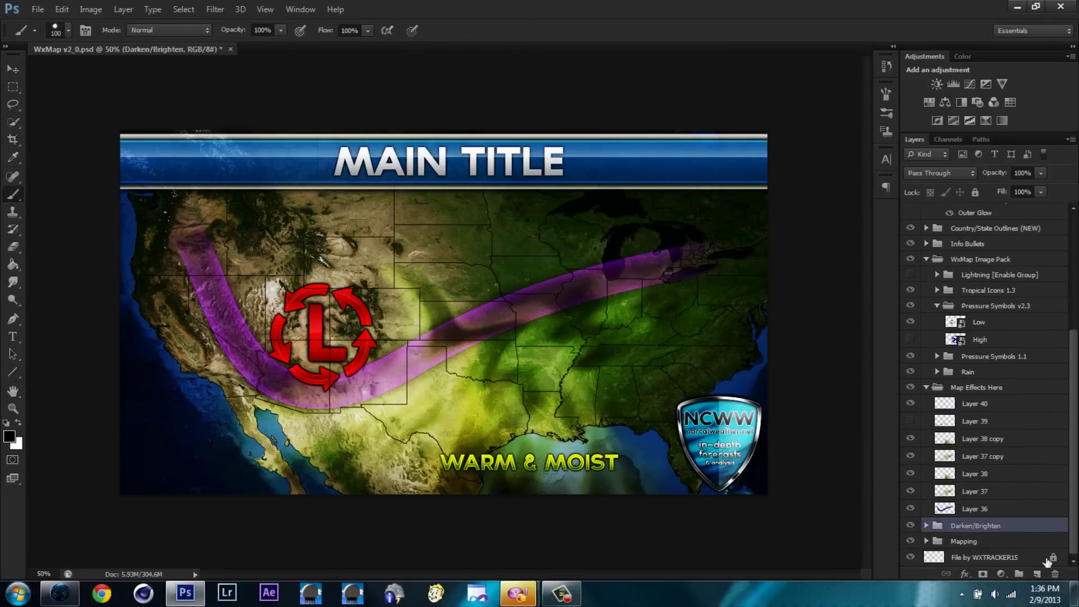
key("ctrl+shift+alt+n")
Lasso a feathered area over the western map, fill it blue, and deselect
left_click(12, 104)
left_click(180, 31)
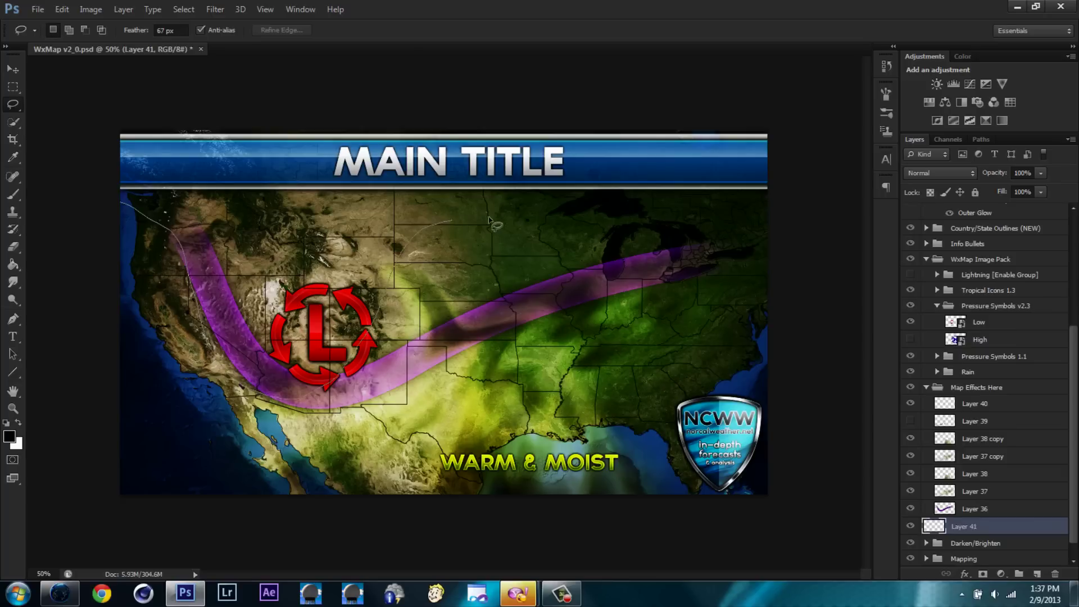
left_click_drag(736, 220, 404, 329)
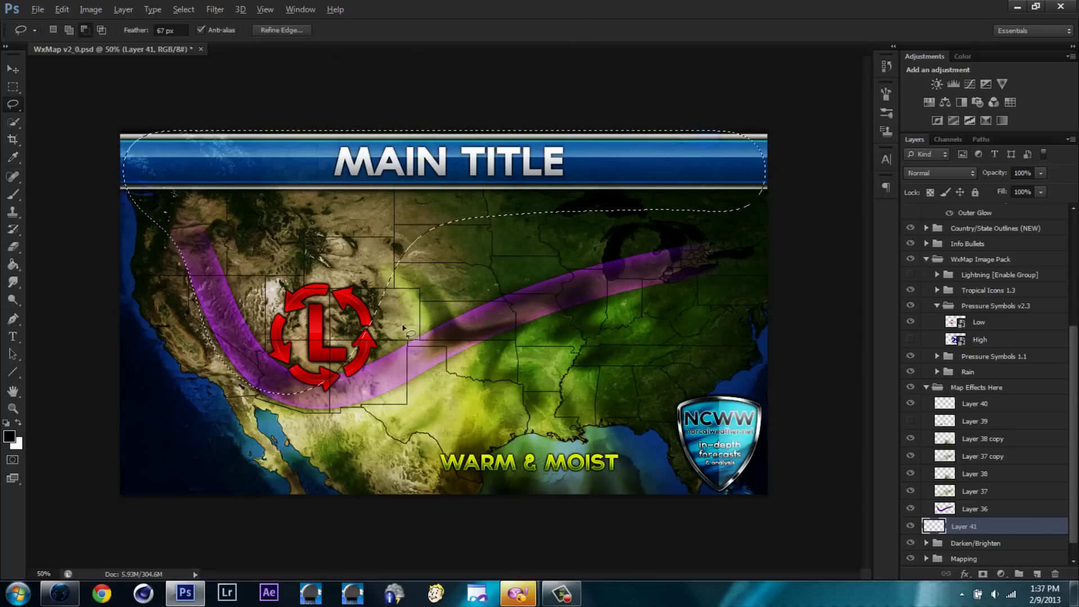
right_click(369, 179)
left_click(432, 382)
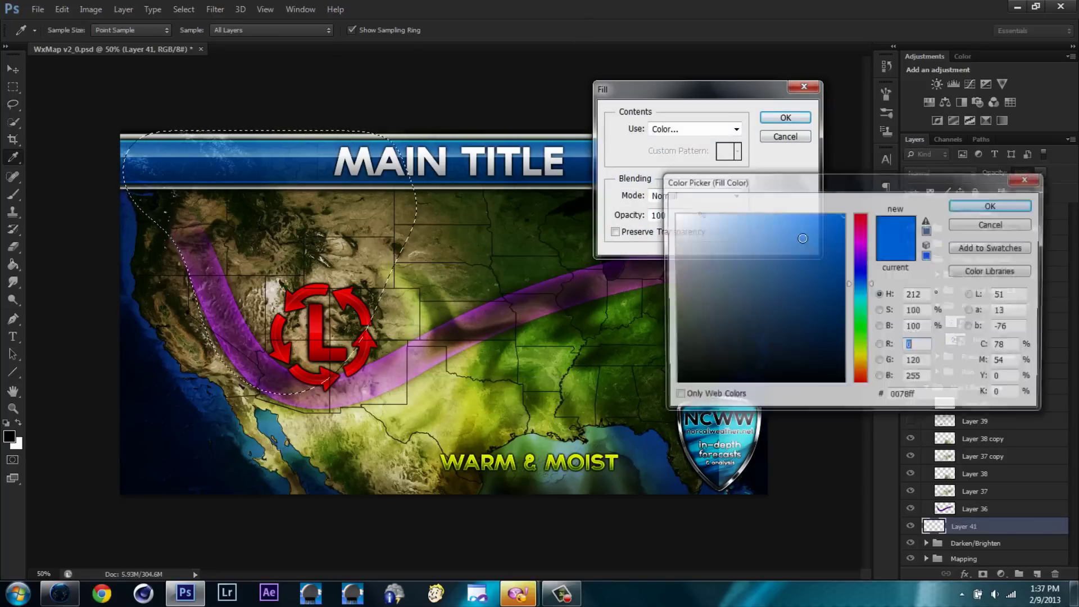
key("Return")
key("Return")
key("ctrl+d")
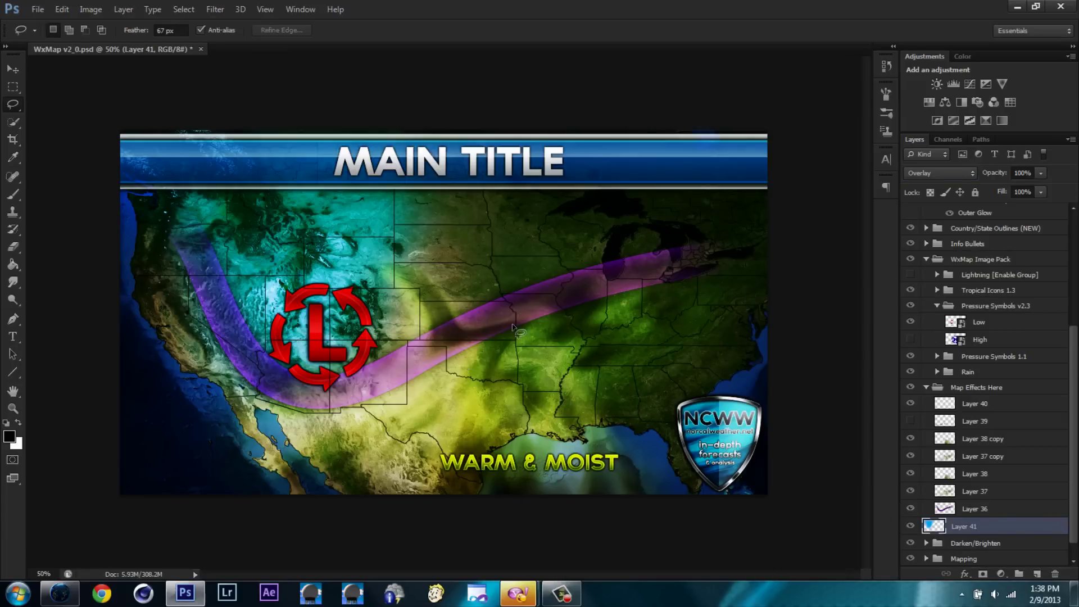
Outline the northwestern region and fill it with the cool blue tint
left_click_drag(348, 278, 337, 315)
right_click(263, 205)
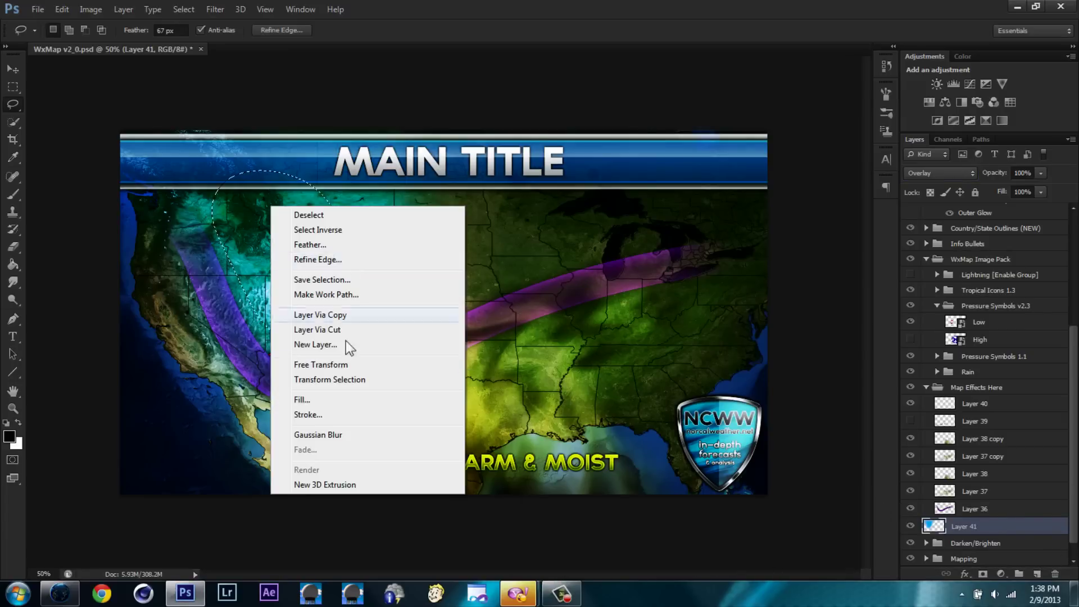
left_click(287, 395)
left_click(674, 128)
key("Return")
key("Return")
right_click(292, 243)
left_click(316, 432)
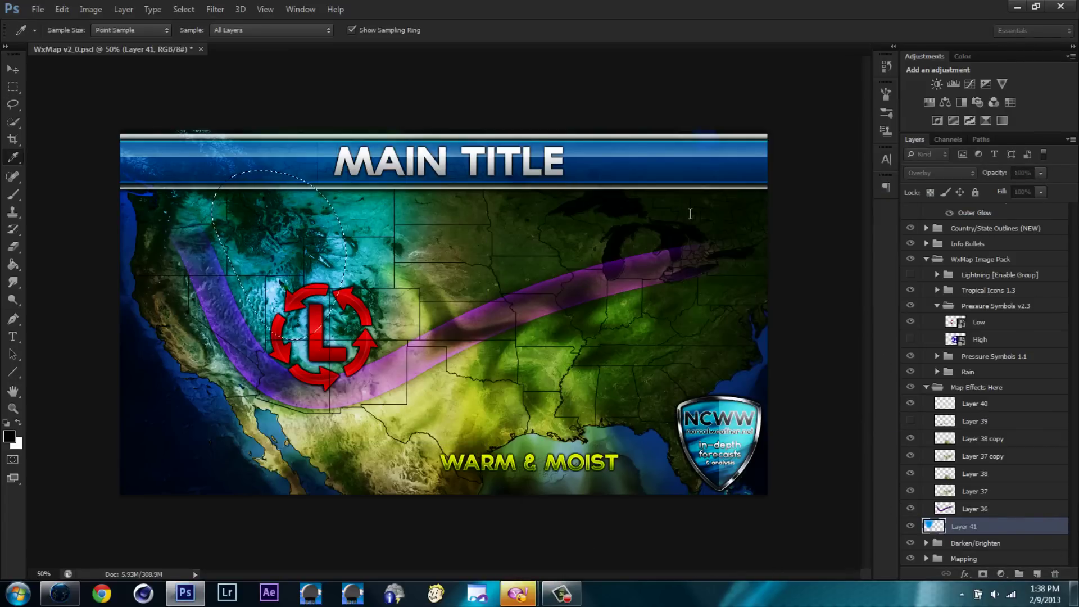
key("Return")
key("Return")
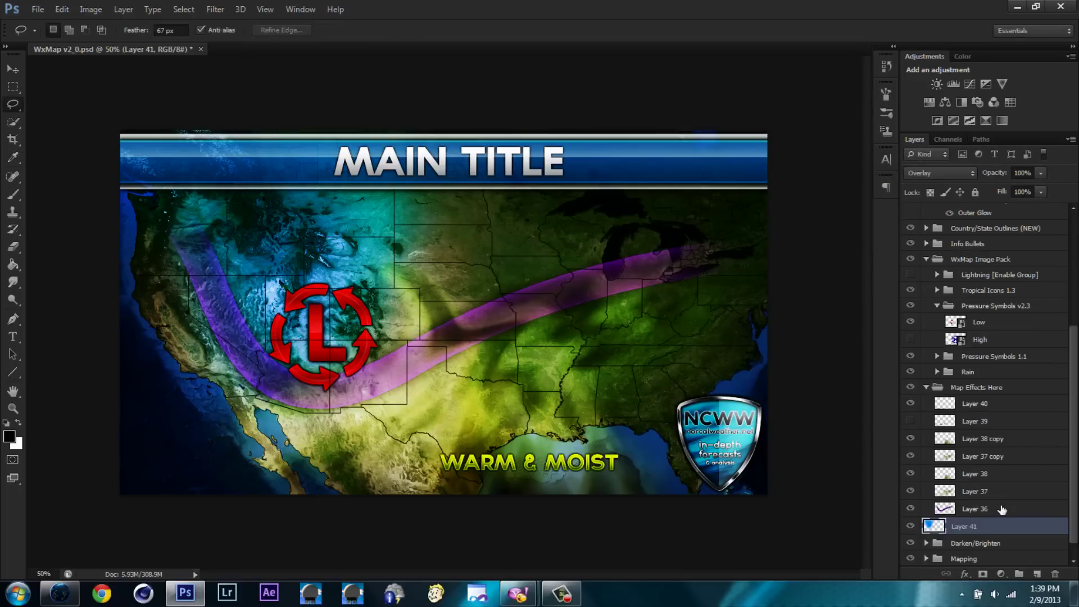
Type the label COLD over the northwestern US
left_click(13, 336)
left_click(268, 239)
type("COLD")
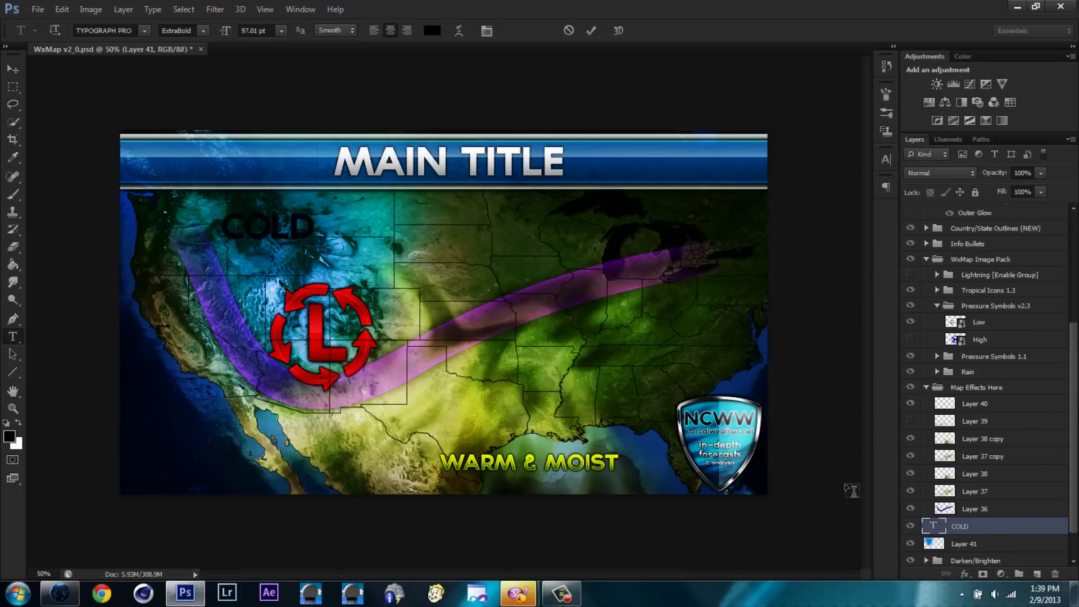
Give COLD a Gradient Overlay with the left stop shifted to a bluer cyan
double_click(1000, 526)
left_click(699, 304)
left_click(826, 264)
left_click(682, 348)
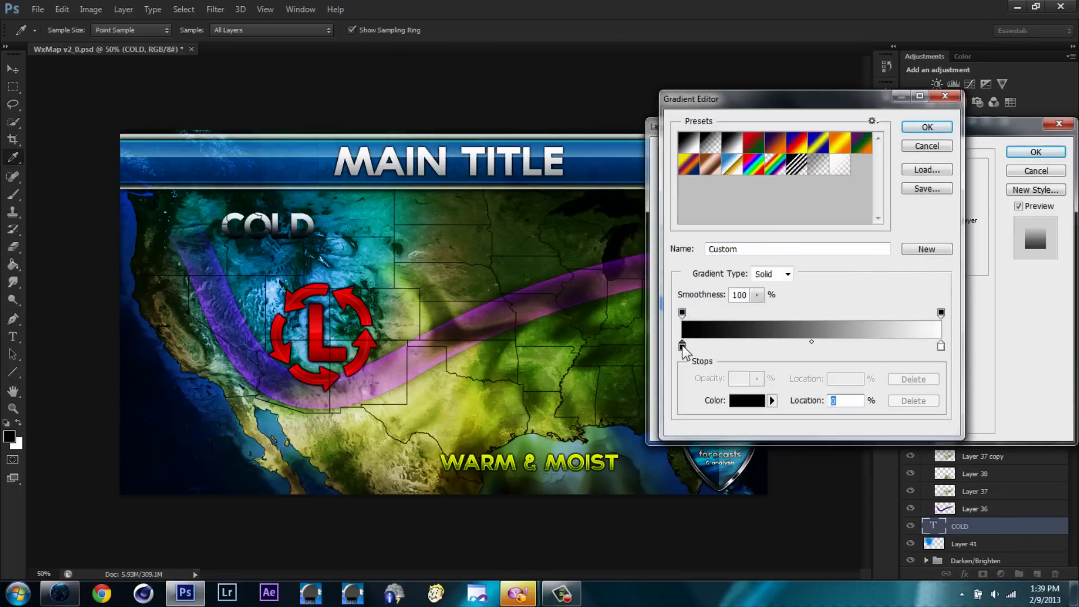
left_click(747, 400)
left_click_drag(868, 303, 864, 300)
key("Return")
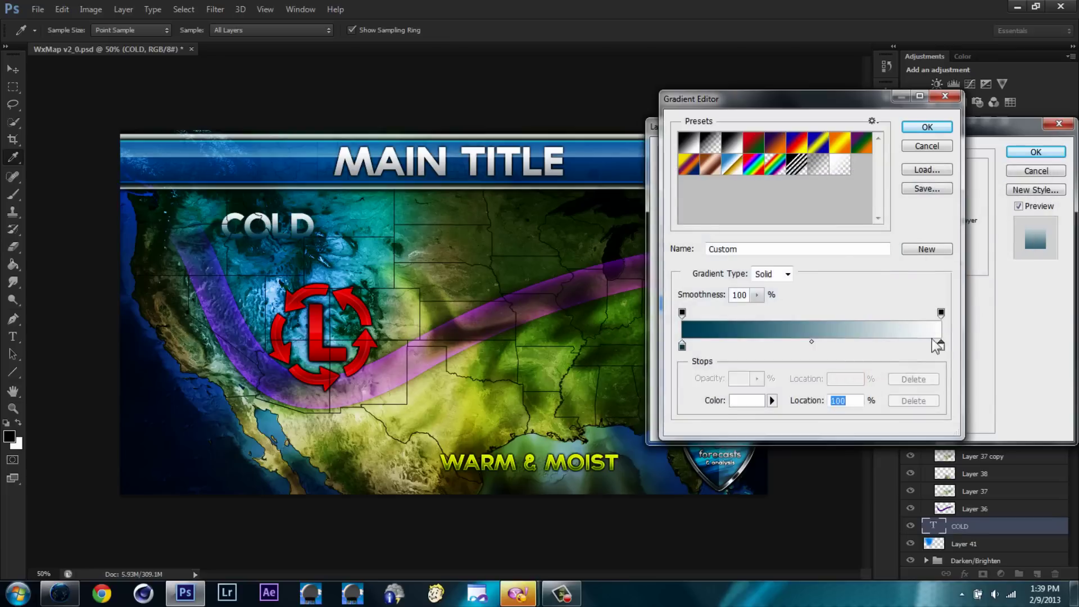
left_click(747, 400)
key("Return")
key("Return")
Add an outer glow and an Overlay inner glow to COLD, then apply the styles
left_click(688, 333)
left_click(911, 287)
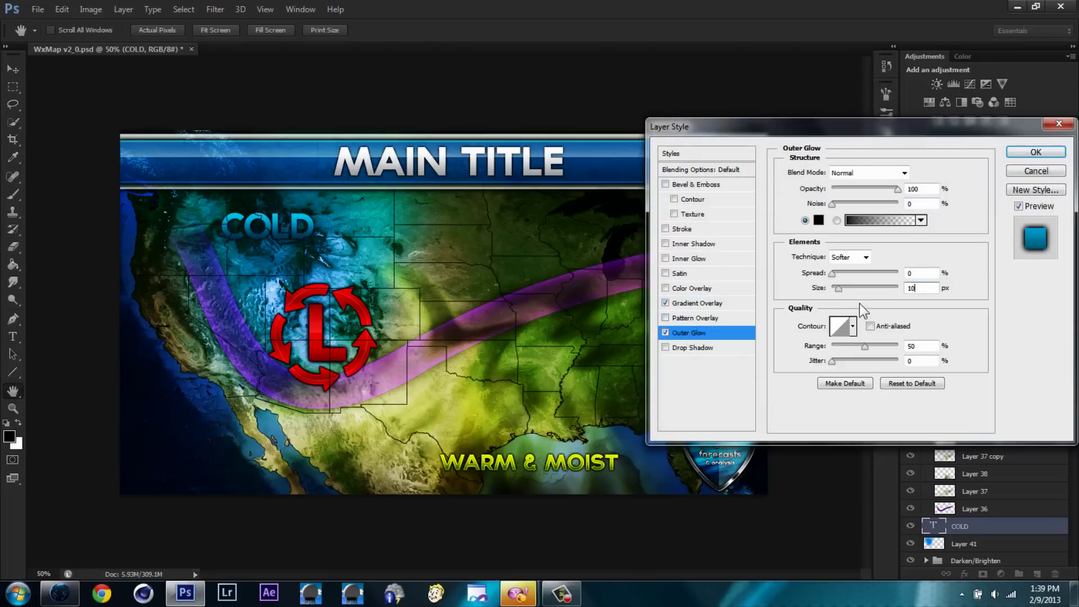
left_click(689, 259)
left_click(868, 173)
left_click(866, 342)
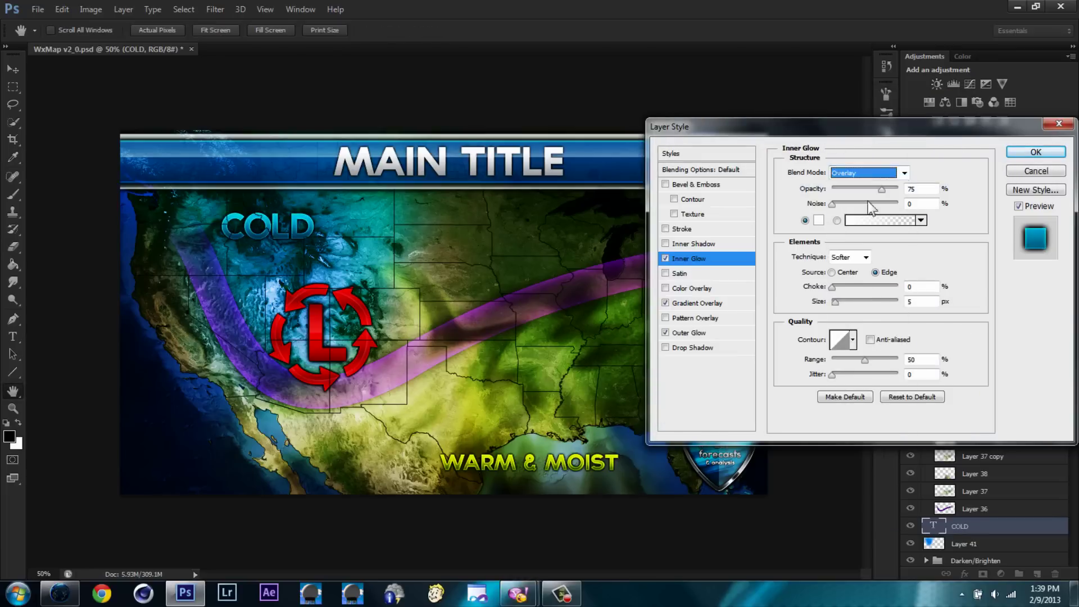
left_click(1036, 152)
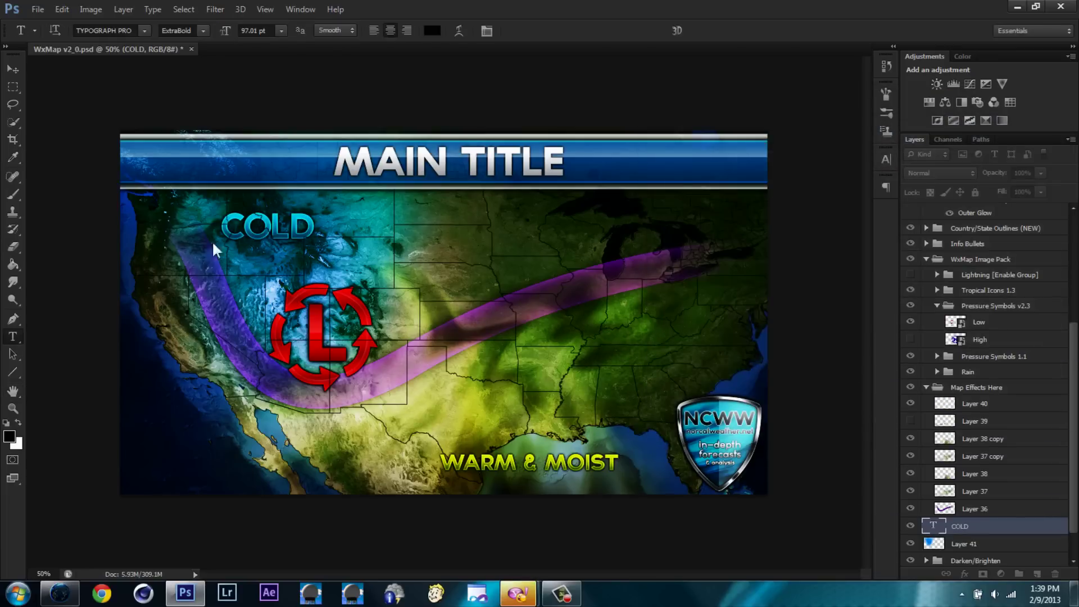
Enlarge the COLD label and nudge it slightly right and down
key("ctrl+t")
left_click_drag(313, 246, 335, 254)
key("Return")
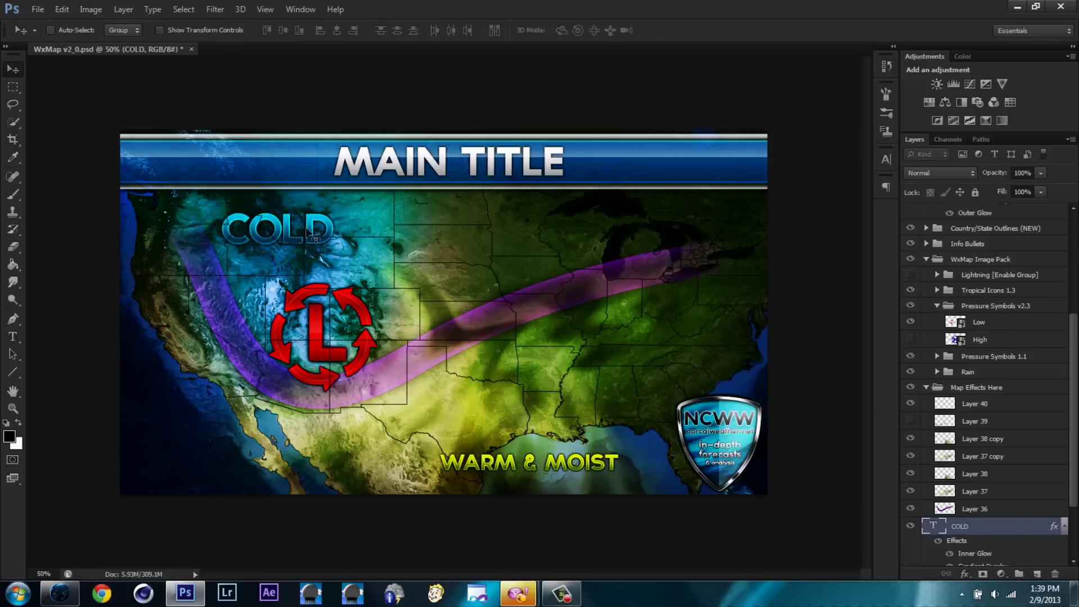
key("ctrl+t")
left_click_drag(292, 226, 302, 230)
key("Return")
Move the COLD layer just below WARM & MOIST, then select Layer 40
key("2")
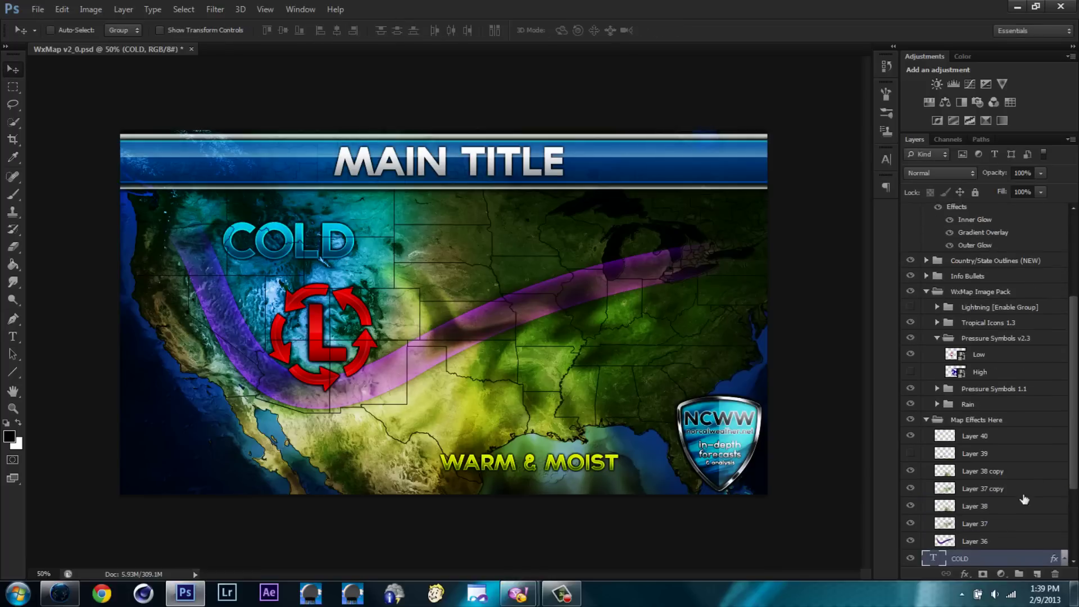
left_click_drag(960, 526, 966, 278)
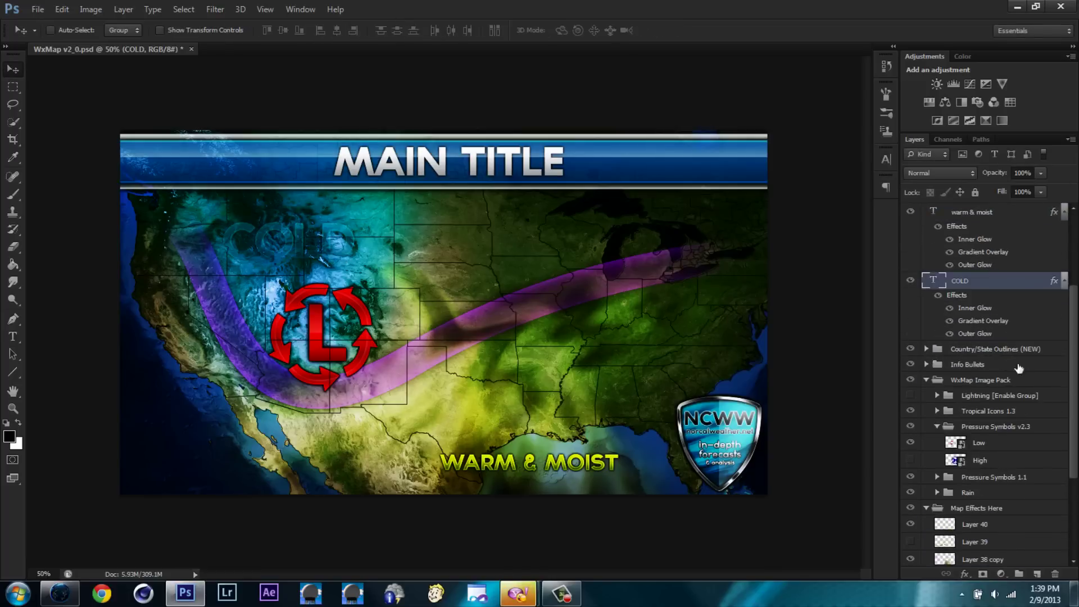
key("0")
left_click_drag(292, 247, 281, 256)
scroll(974, 417, "down", 5)
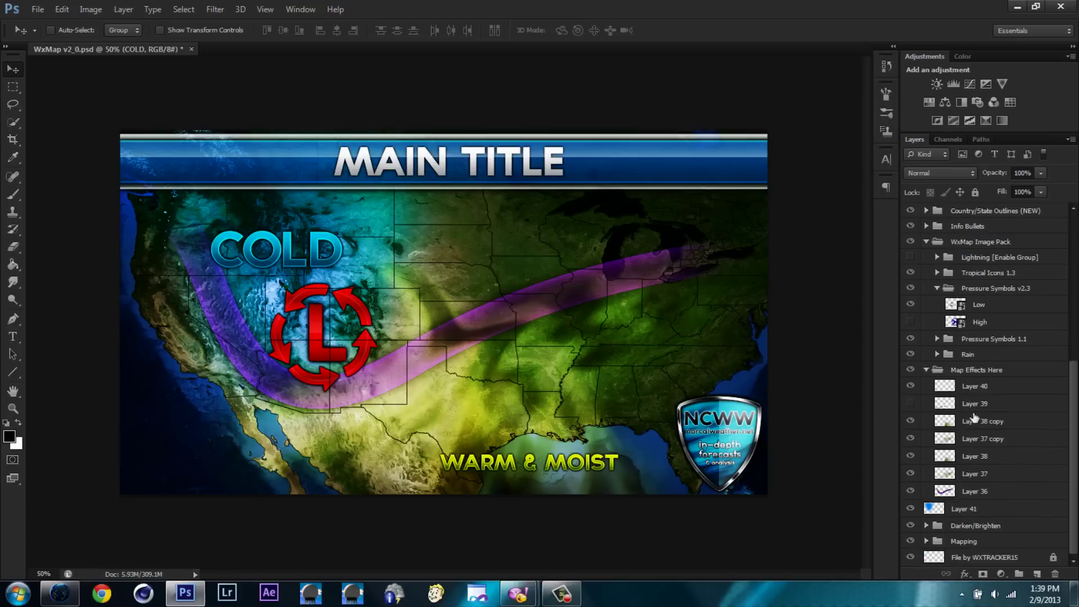
left_click(975, 387)
Show Layer 40, lasso the southern plains, and fill the selection with red
left_click(909, 386)
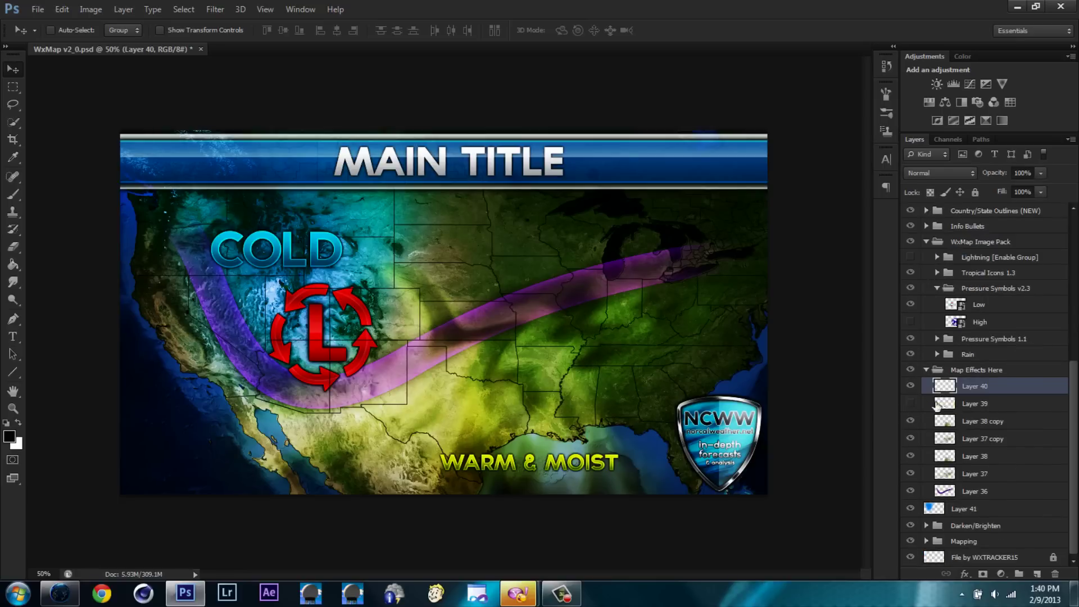
left_click(12, 104)
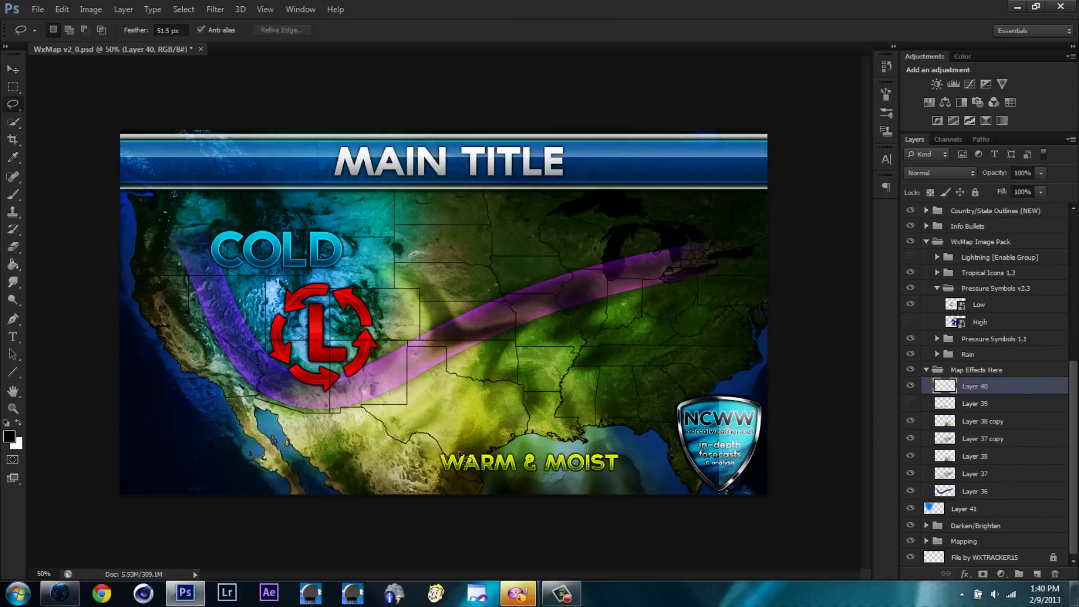
left_click_drag(414, 369, 419, 372)
right_click(447, 421)
left_click(495, 313)
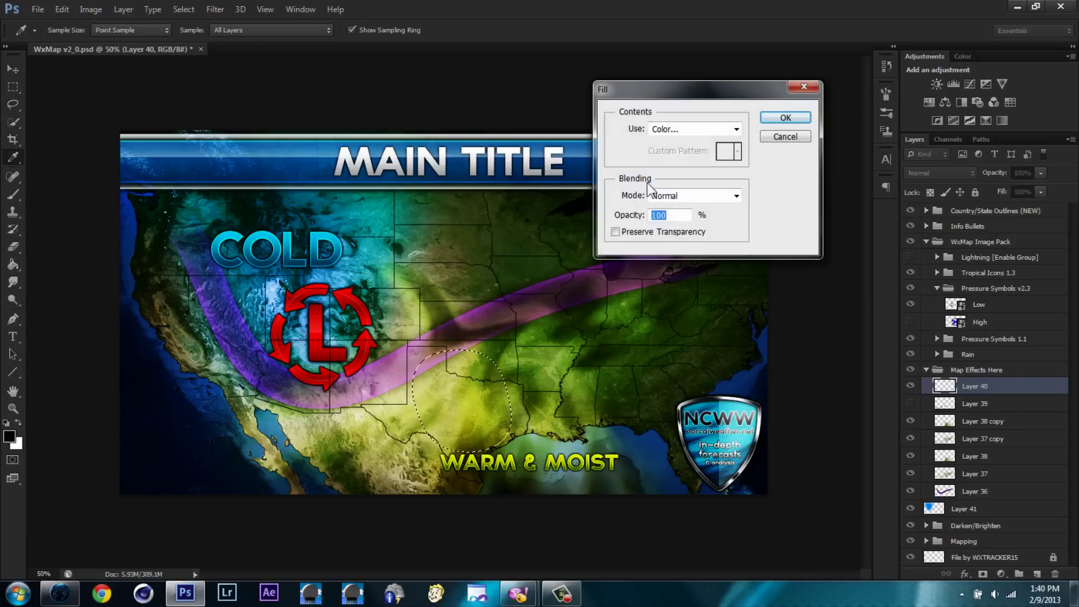
left_click(695, 128)
left_click(978, 208)
key("Return")
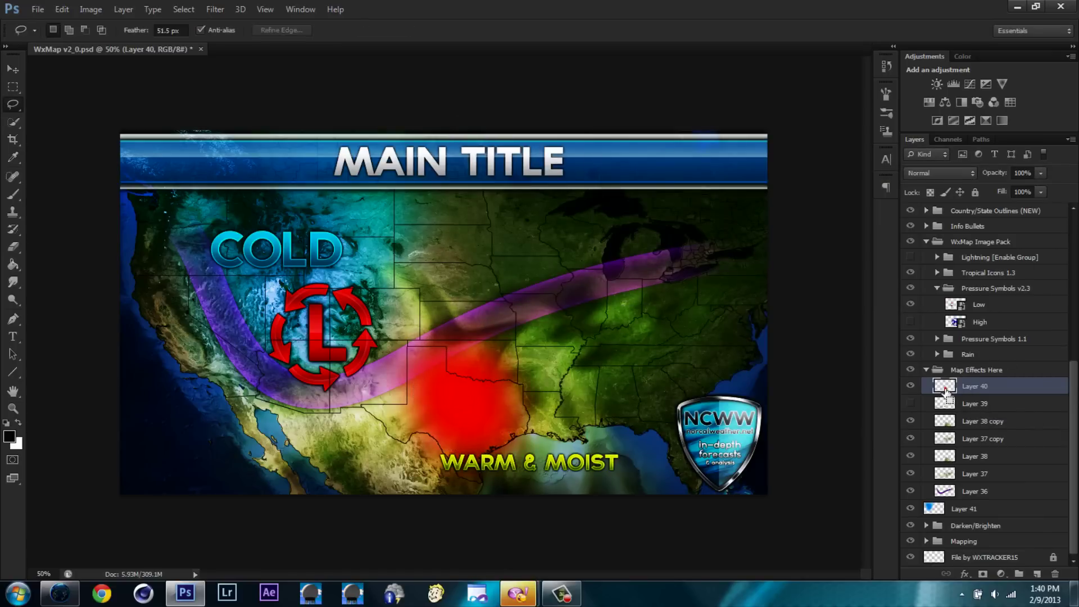
Set Layer 40's blend mode to Overlay and expand the Rain group
left_click(950, 403)
left_click(955, 438)
left_click(958, 386)
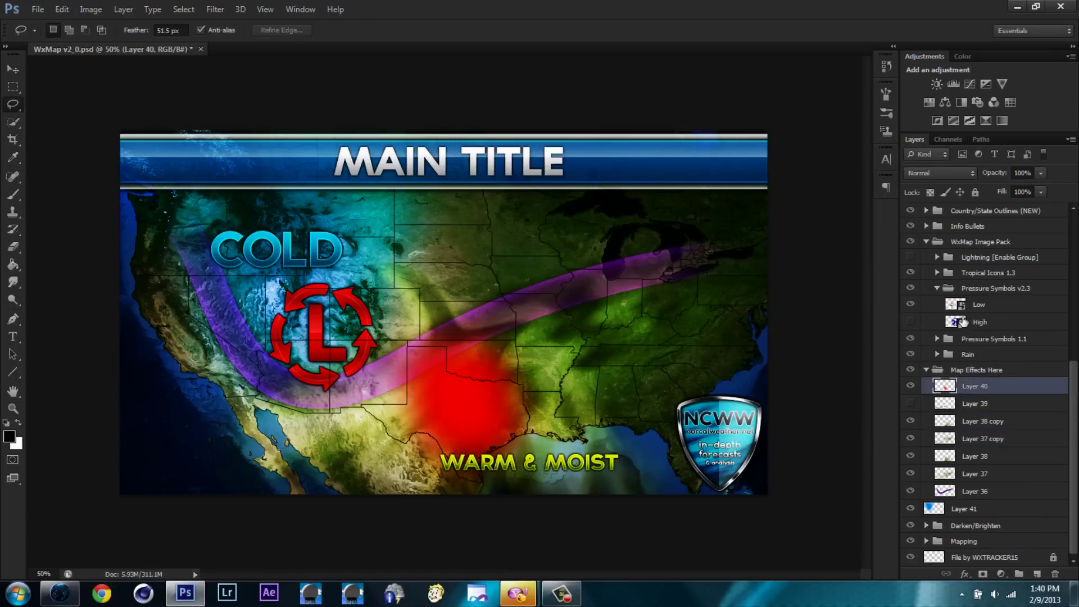
left_click(939, 173)
left_click(927, 343)
key("v")
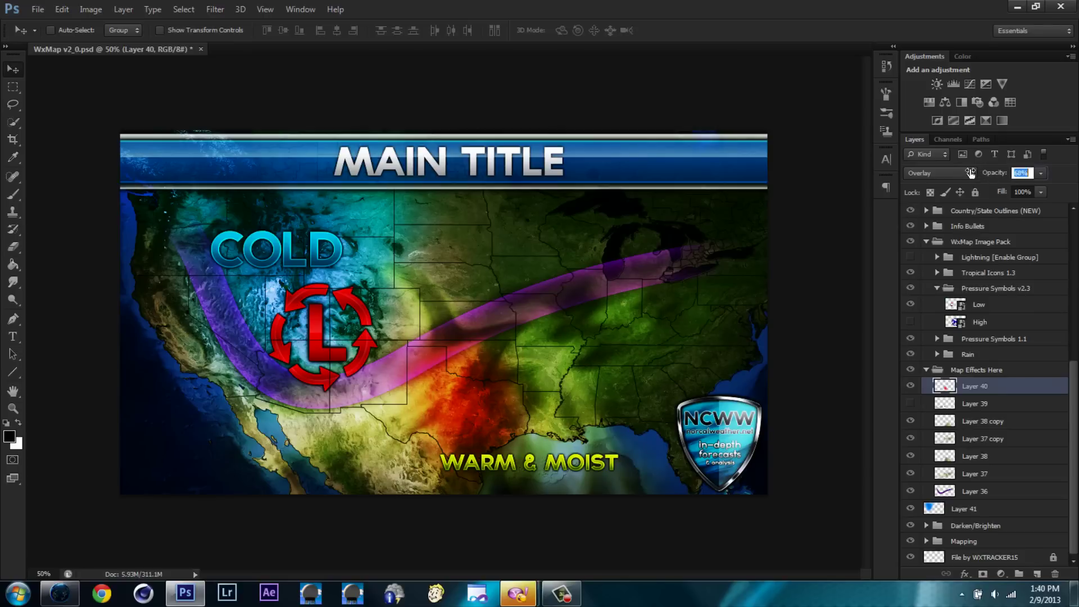
left_click(967, 354)
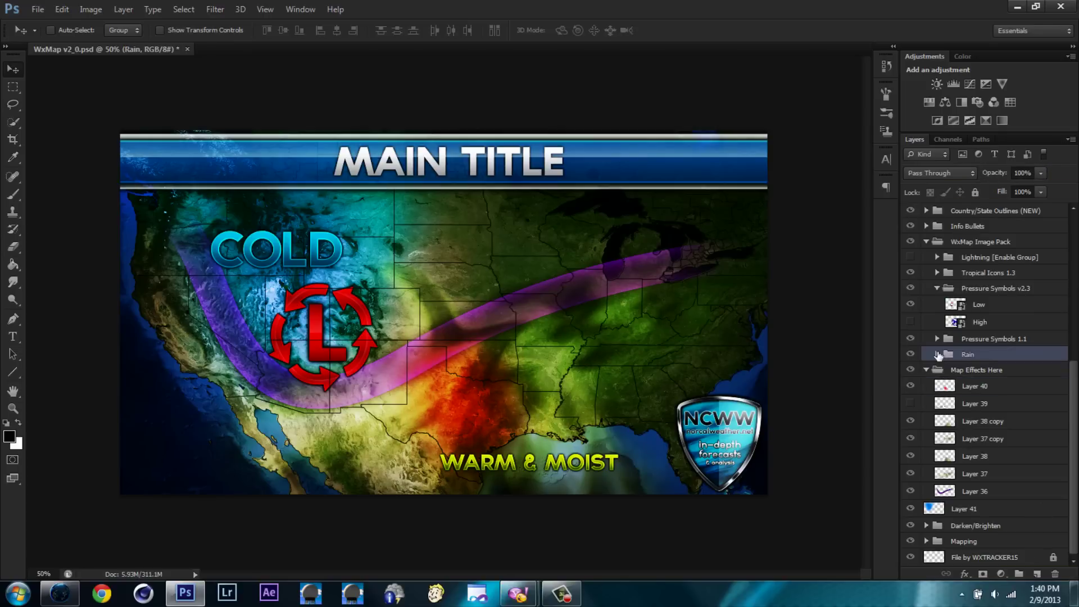
left_click(978, 405)
Show the heavy rain layer, erase rain around COLD, and nudge the warm & moist label left
left_click(910, 406)
key("e")
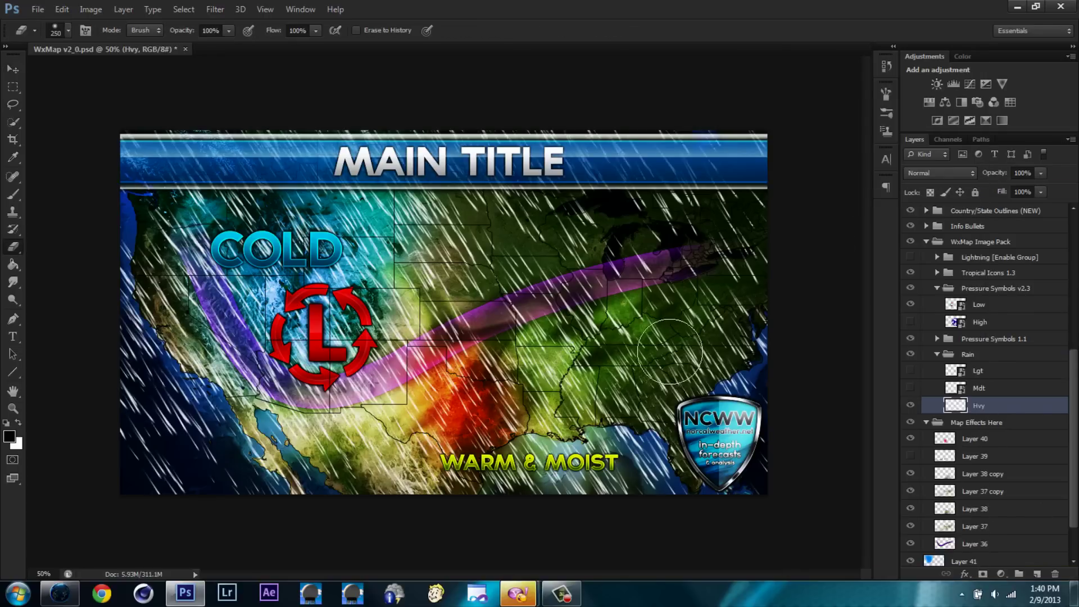
mouse_move(361, 108)
left_mouse_down()
mouse_move(107, 236)
mouse_move(612, 509)
left_mouse_up()
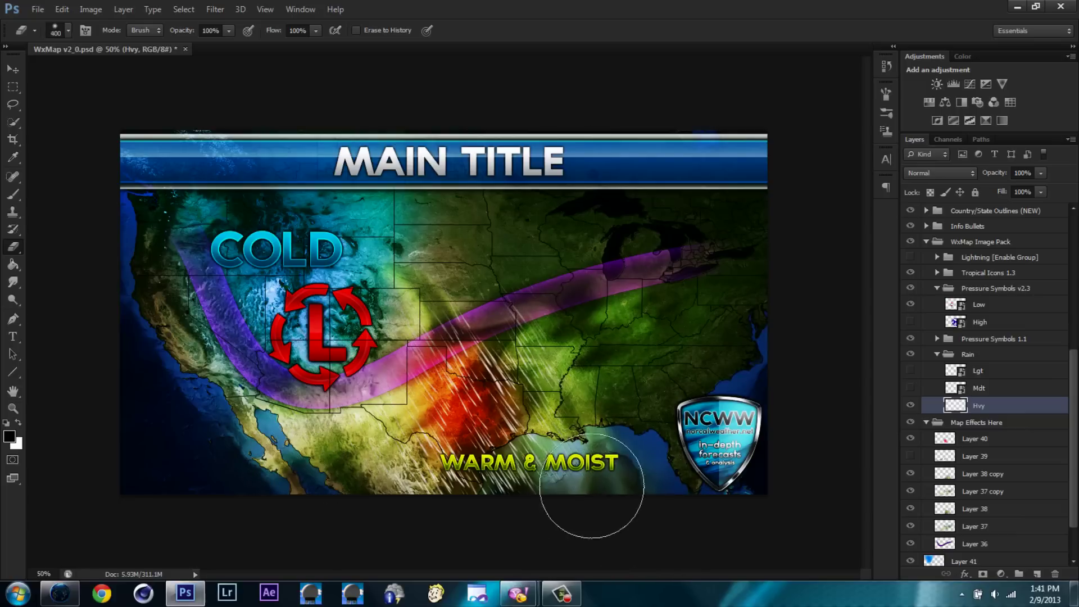
left_click(14, 71)
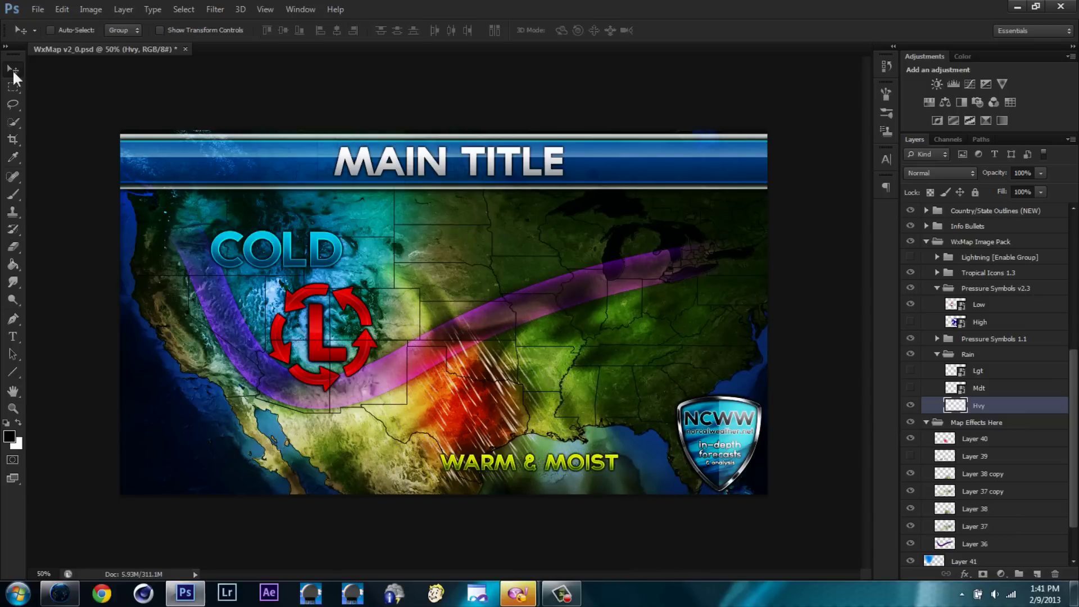
scroll(982, 450, "up", 5)
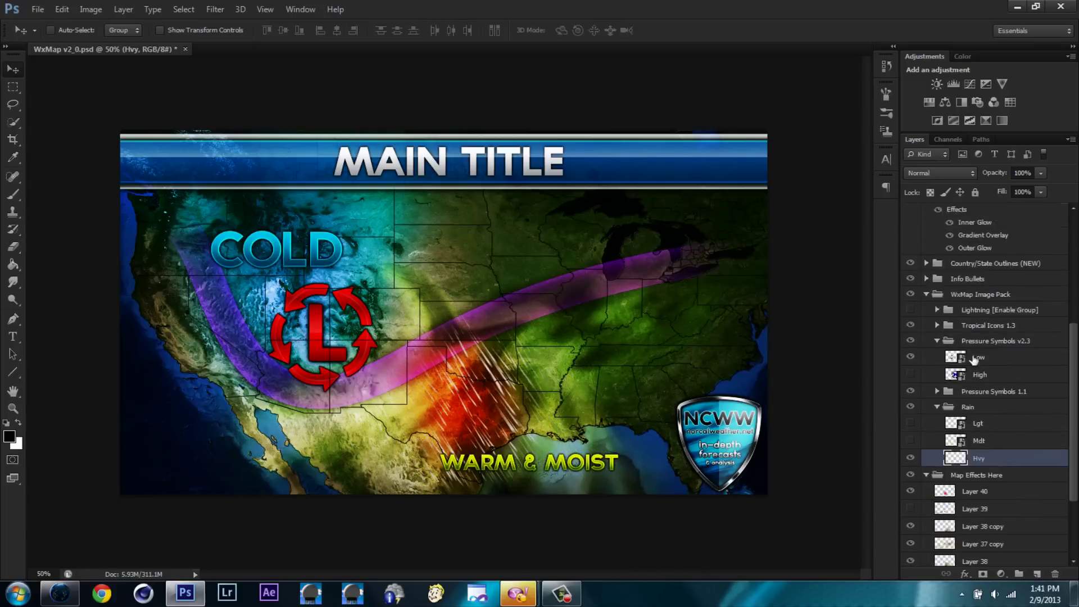
left_click(972, 249)
mouse_move(594, 458)
left_mouse_down()
mouse_move(600, 465)
mouse_move(551, 458)
left_mouse_up()
Enable the Lightning group and resize and rotate the lightning bolt
scroll(989, 416, "down", 5)
left_click(987, 408)
scroll(989, 414, "up", 2)
left_click(998, 292)
left_click(910, 292)
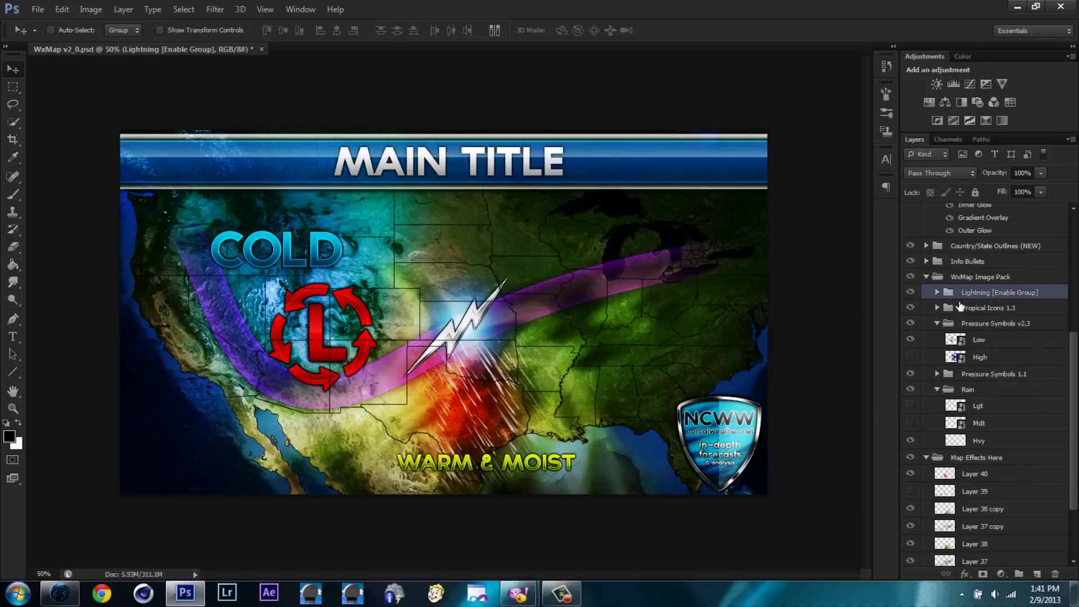
key("ctrl+t")
mouse_move(795, 497)
left_mouse_down()
mouse_move(806, 446)
mouse_move(560, 356)
left_mouse_up()
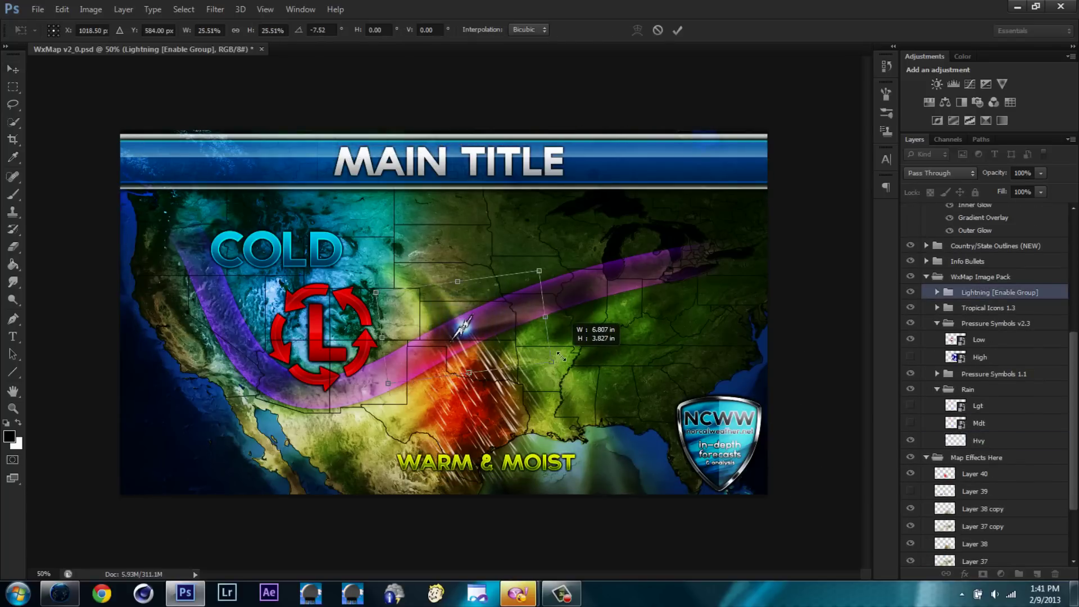
key("Return")
Place lightning bolt copies over the southern plains and eastern Texas
mouse_move(463, 325)
left_mouse_down()
mouse_move(514, 388)
mouse_move(435, 413)
left_mouse_up()
mouse_move(416, 370)
left_mouse_down()
mouse_move(386, 368)
mouse_move(477, 435)
left_mouse_up()
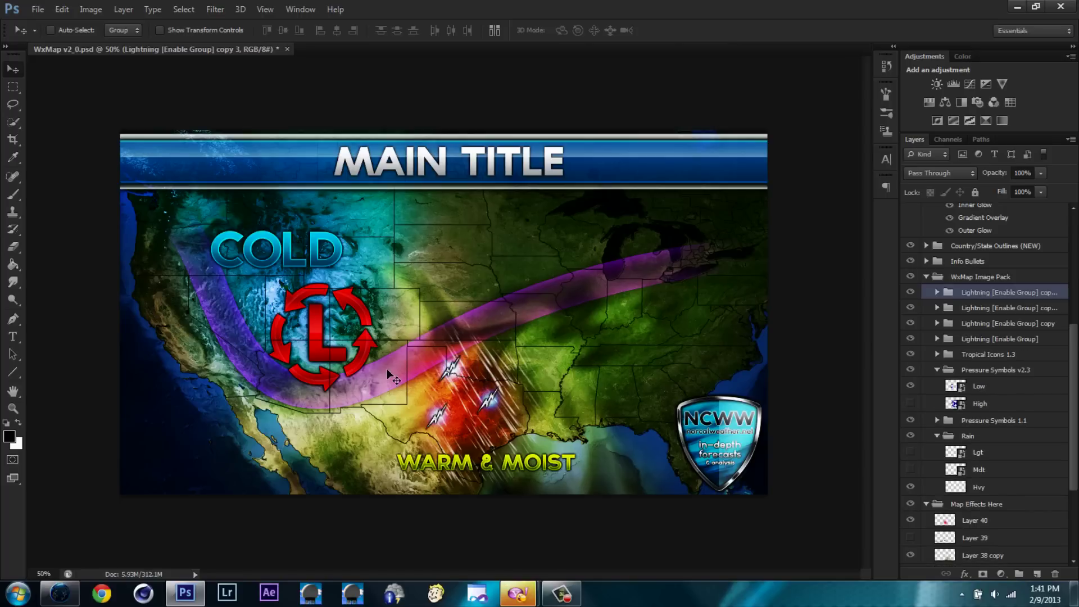
left_click(926, 307)
left_click(926, 323, "shift")
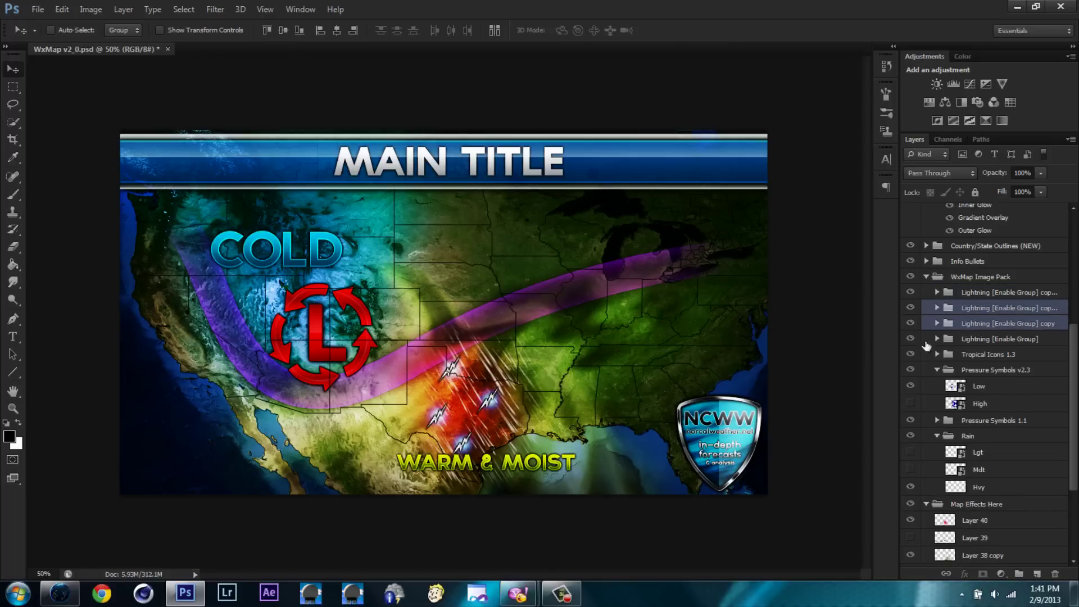
left_click(988, 354)
left_click_drag(491, 416, 491, 419)
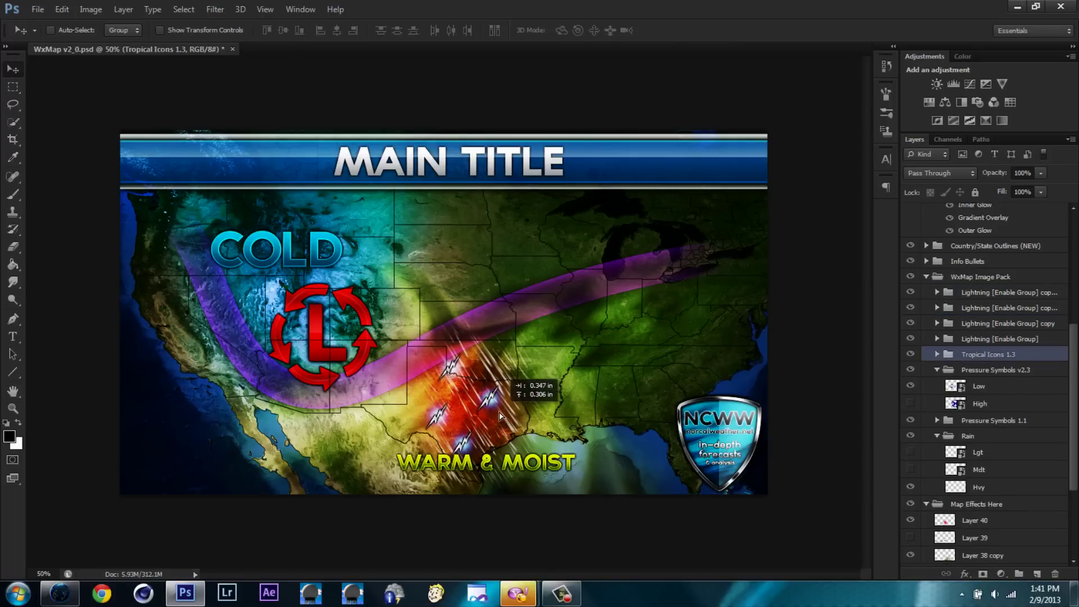
left_click(987, 339)
scroll(997, 461, "down", 3)
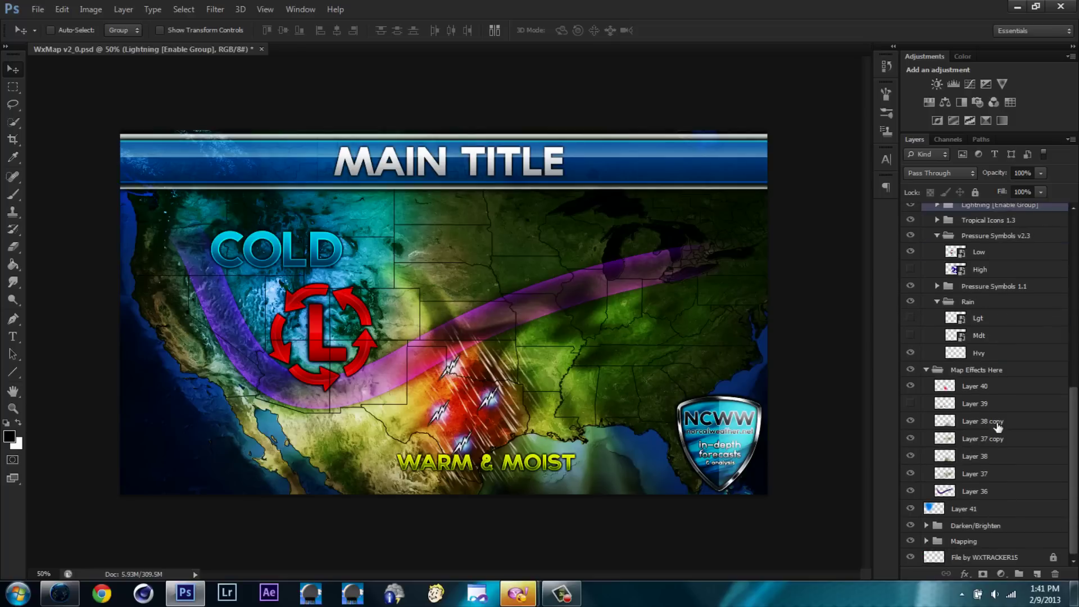
left_click(988, 400)
Retitle the map 'WEEKEND SEVERE THREAT' and enlarge the title font
key("t")
left_click(498, 149)
key("ctrl+a")
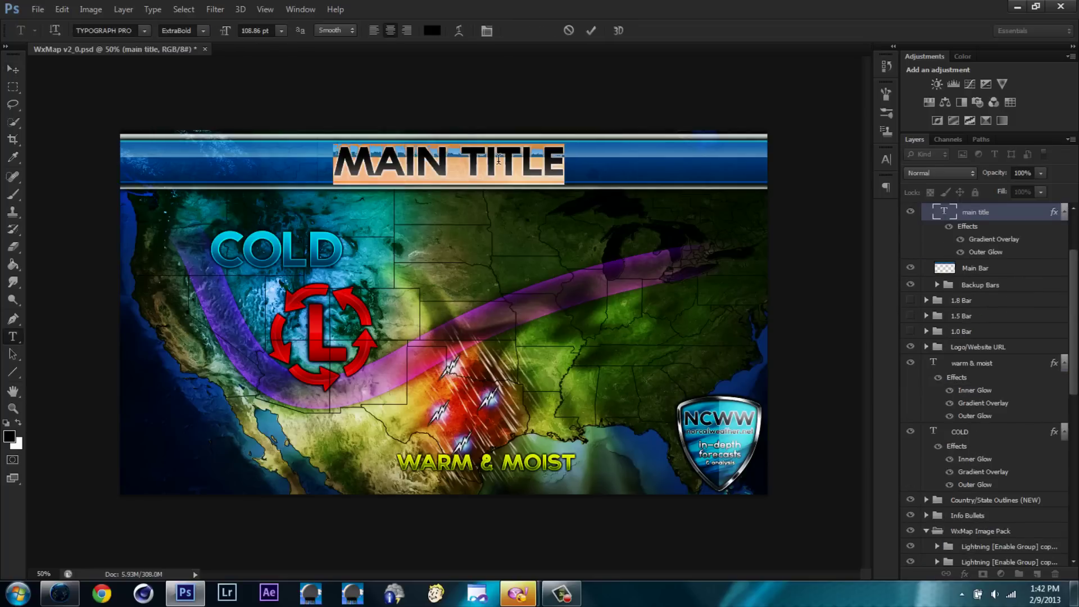
type("WEEKEND SEVERE THREA")
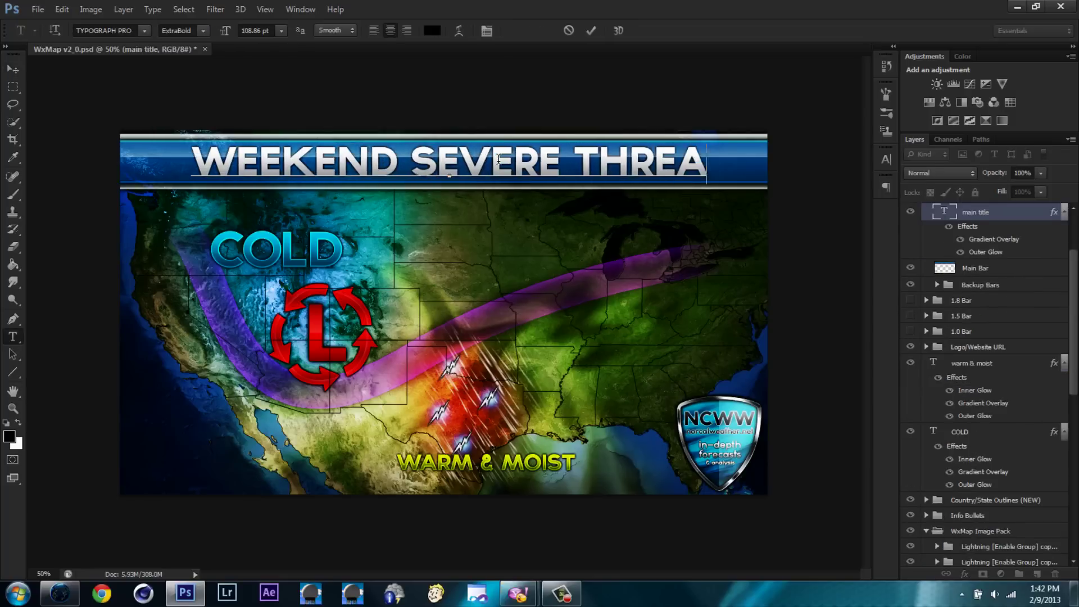
type("T")
key("ctrl+Return")
left_click_drag(225, 31, 247, 31)
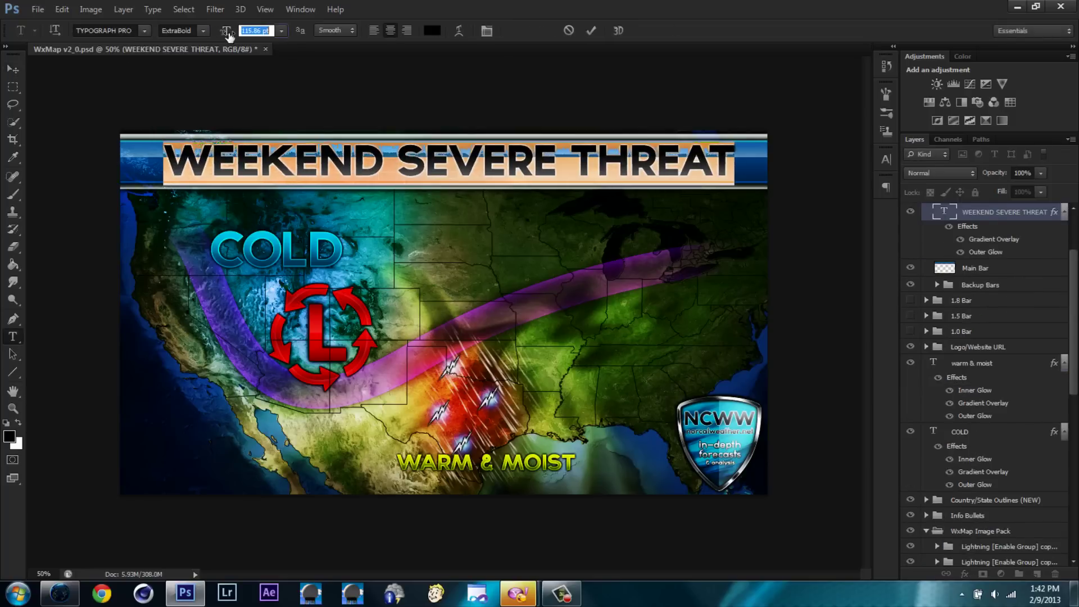
left_click(13, 72)
Select all the map layers and labels and shift them together within the frame
scroll(966, 264, "up", 2)
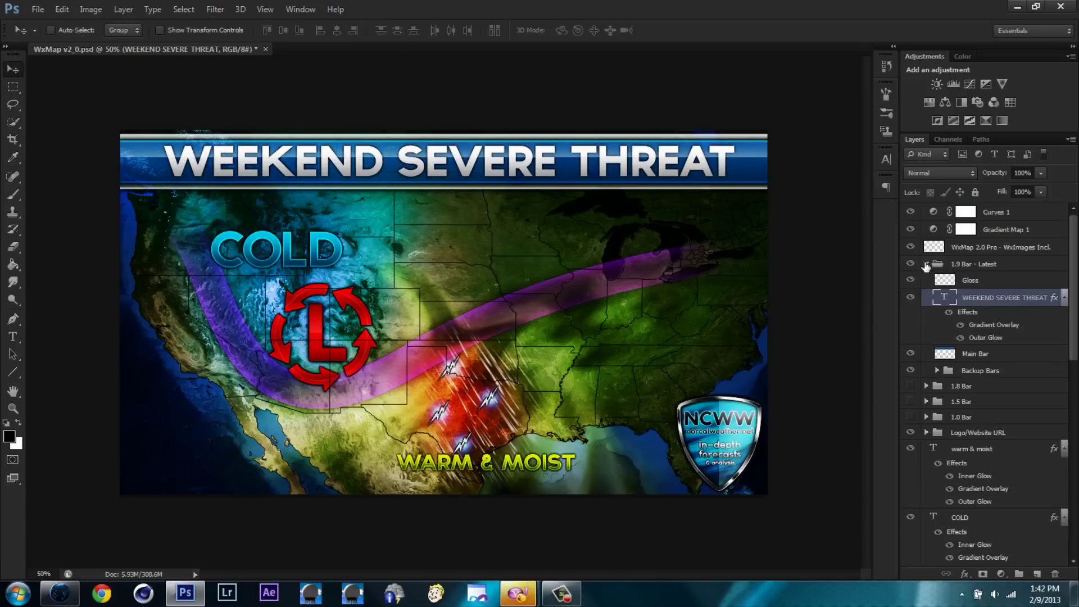
left_click(926, 263)
left_click(966, 341)
left_click(972, 410, "shift")
scroll(988, 416, "down", 2)
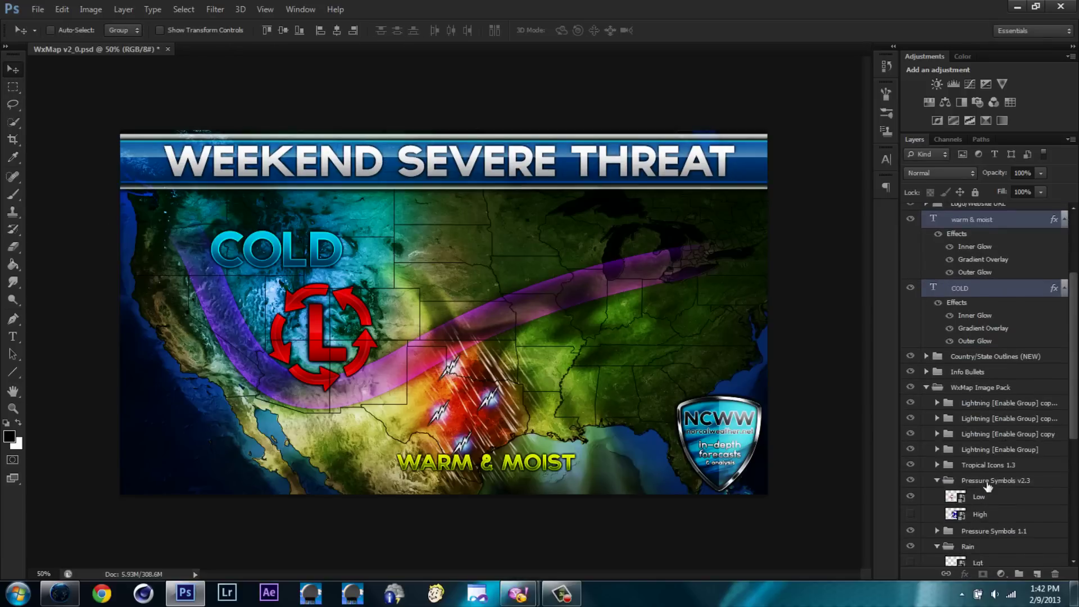
scroll(987, 486, "down", 4)
left_click(983, 526, "shift")
mouse_move(492, 376)
left_mouse_down()
mouse_move(526, 363)
mouse_move(516, 365)
left_mouse_up()
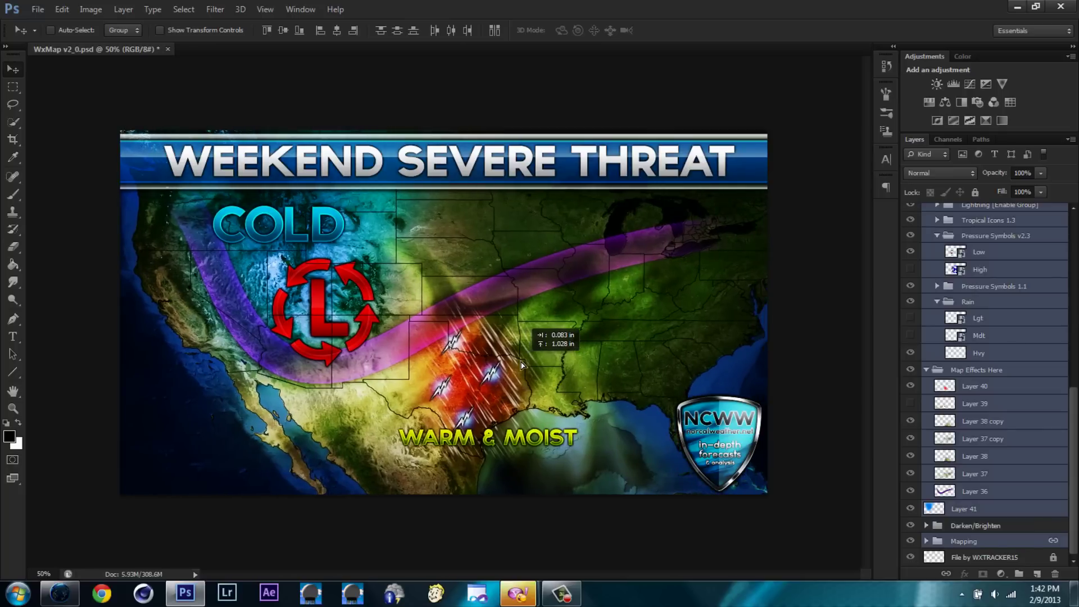
Move the WARM & MOIST label toward the lower right
left_click(528, 438, "ctrl")
left_click_drag(528, 439, 566, 462)
scroll(989, 365, "down", 10)
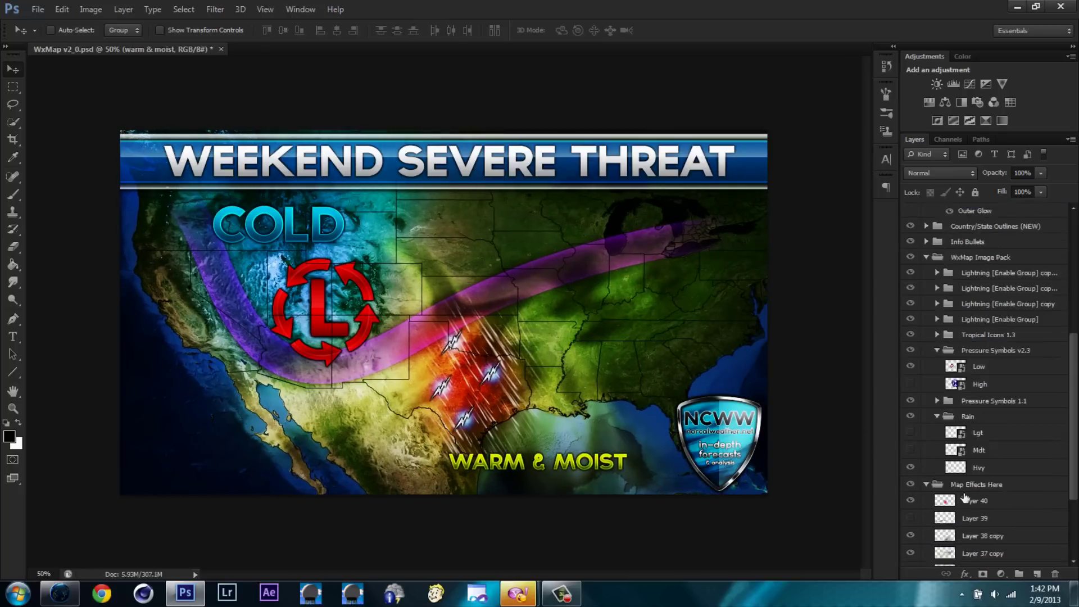
Add a new layer in the Map Effects group and set a 10 px brush
left_click(974, 395)
left_click(1037, 573)
key("b")
left_click(68, 30)
type("100")
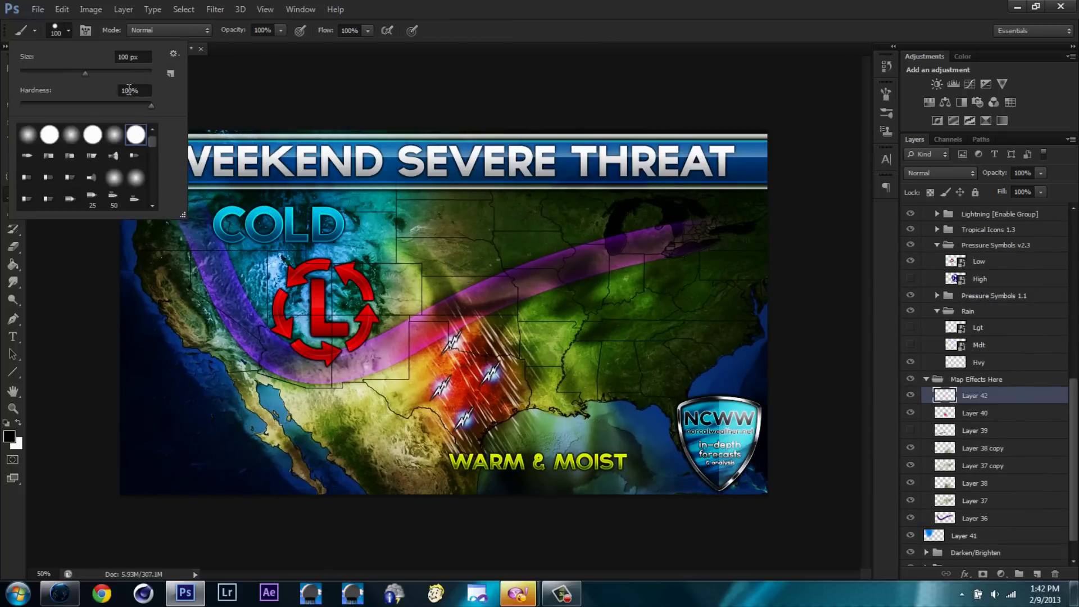
key("Return")
Draw and stroke two curved black paths sweeping north from the Gulf
key("p")
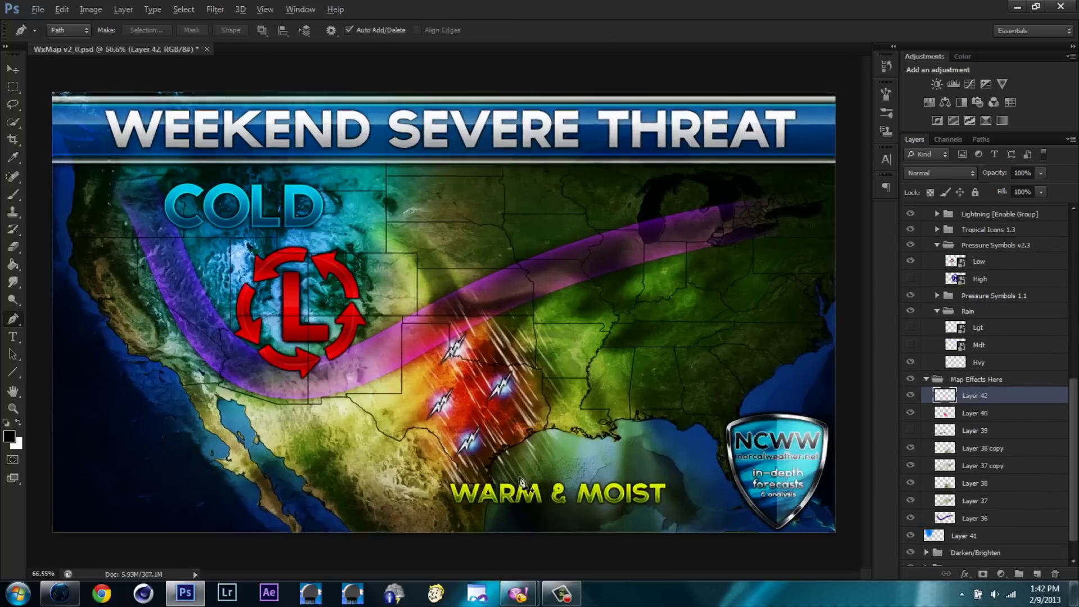
scroll(491, 504, "up", 5)
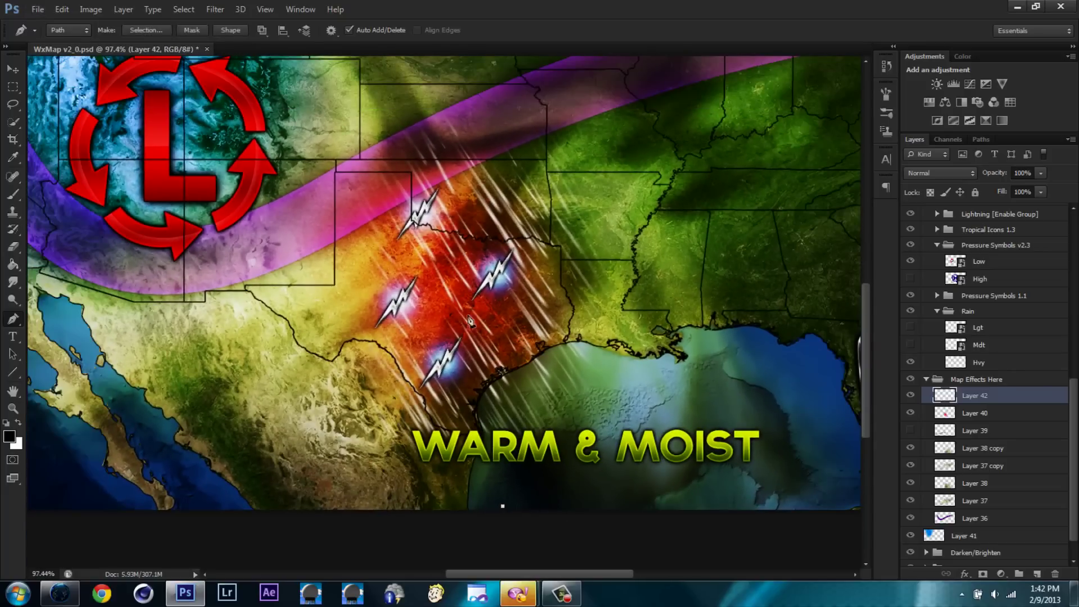
right_click(495, 263)
left_click(540, 364)
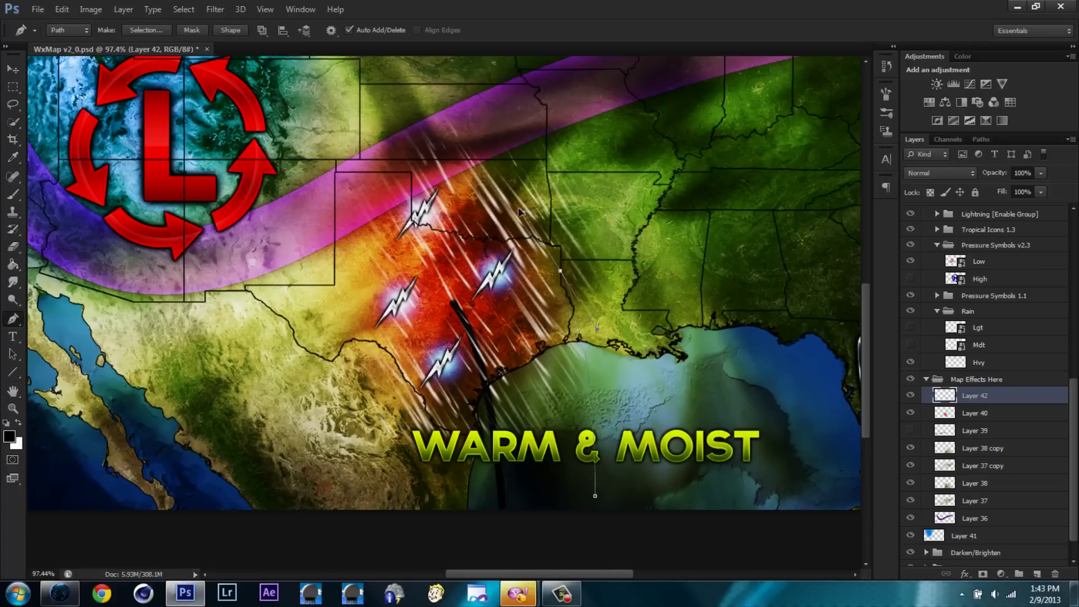
right_click(538, 236)
left_click(583, 337)
left_click(584, 253)
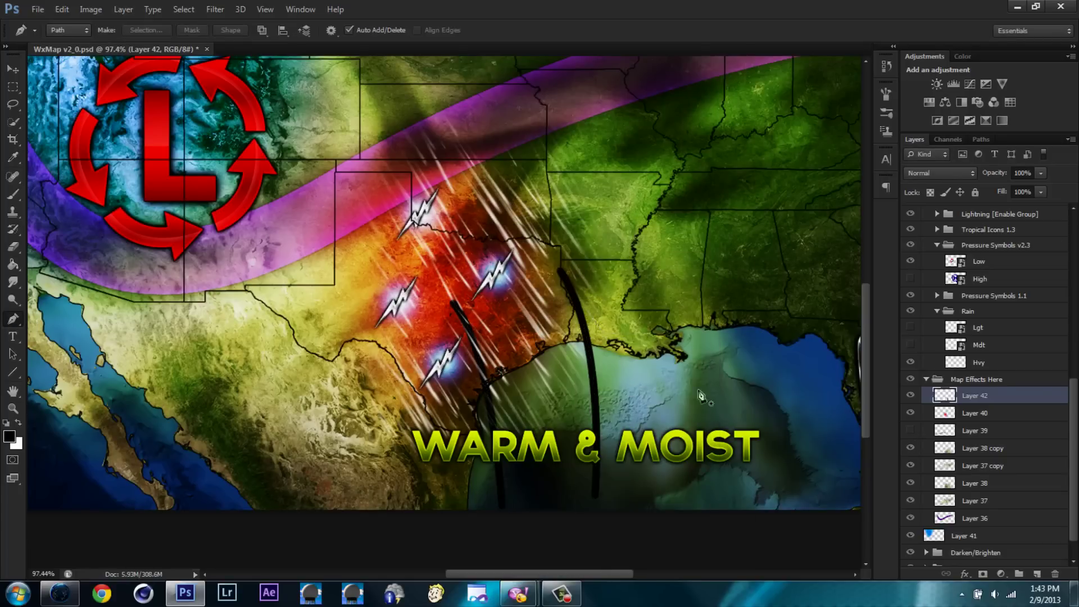
Draw a Line-tool arrowhead at the top of the right curve and scale it to fit
left_click(6, 365)
scroll(580, 247, "up", 2)
scroll(580, 247, "up", 2)
left_click(515, 31)
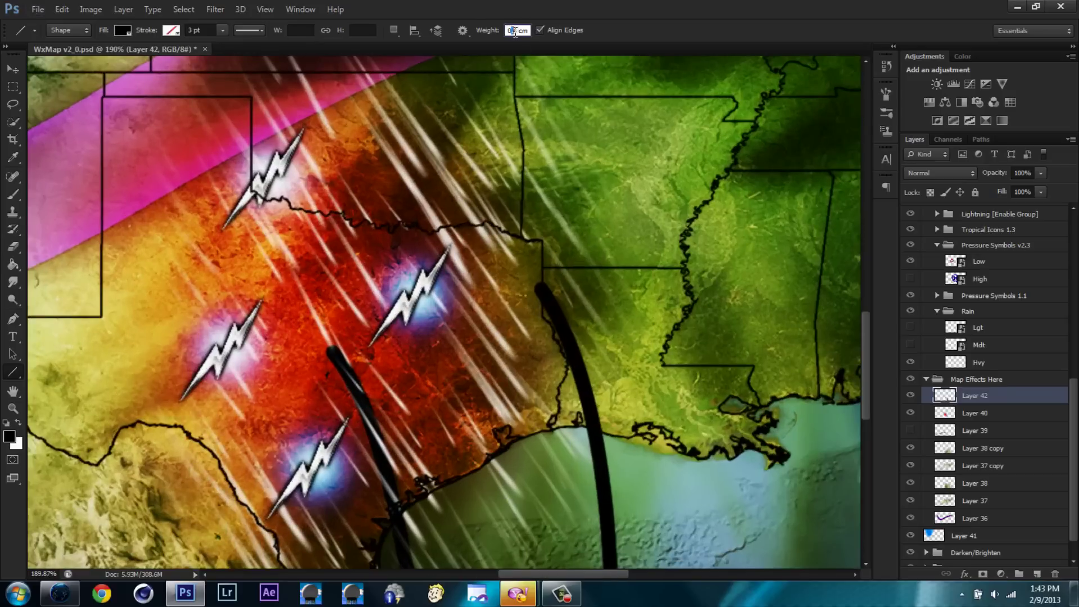
left_click_drag(540, 290, 483, 247)
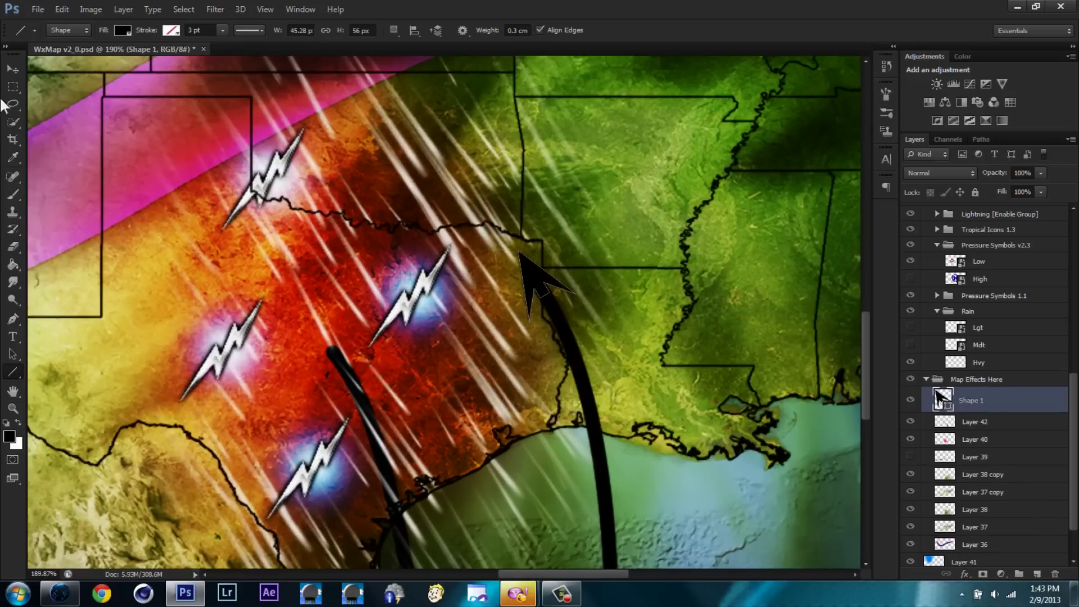
key("v")
scroll(510, 277, "up", 10)
key("ctrl+t")
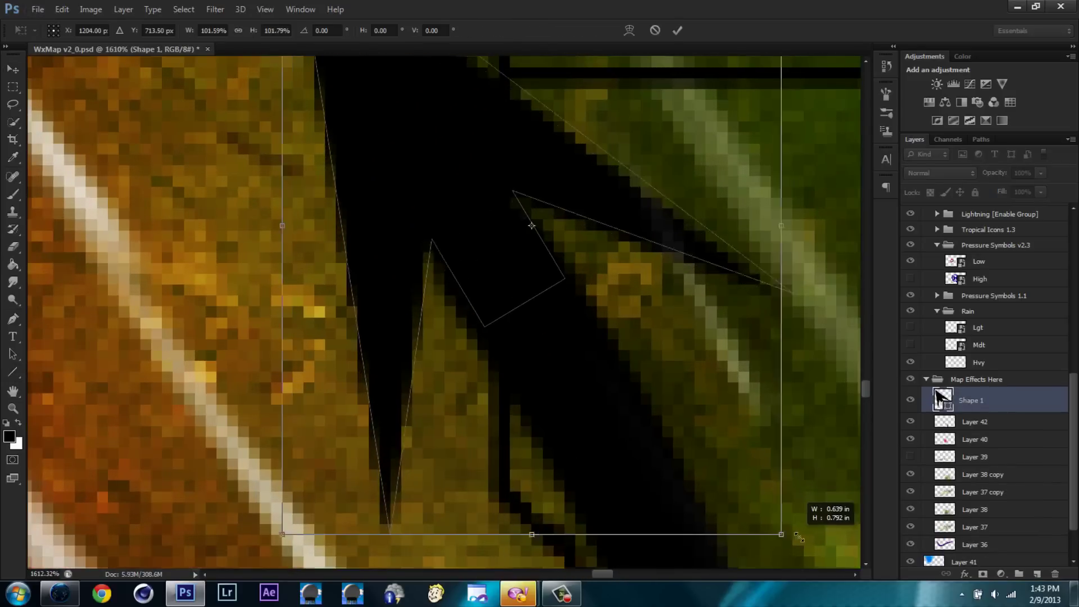
left_click_drag(787, 538, 792, 557)
left_click_drag(525, 273, 520, 292)
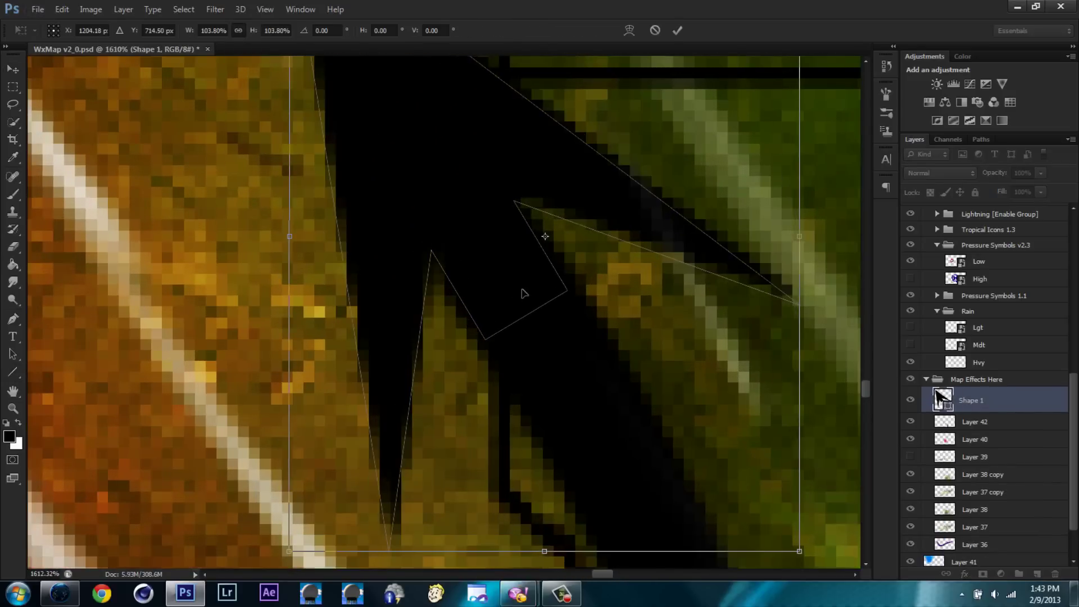
Merge the arrowhead into a new blank layer
scroll(520, 291, "down", 2)
left_click(677, 30)
key("ctrl+shift+alt+n")
right_click(1000, 442)
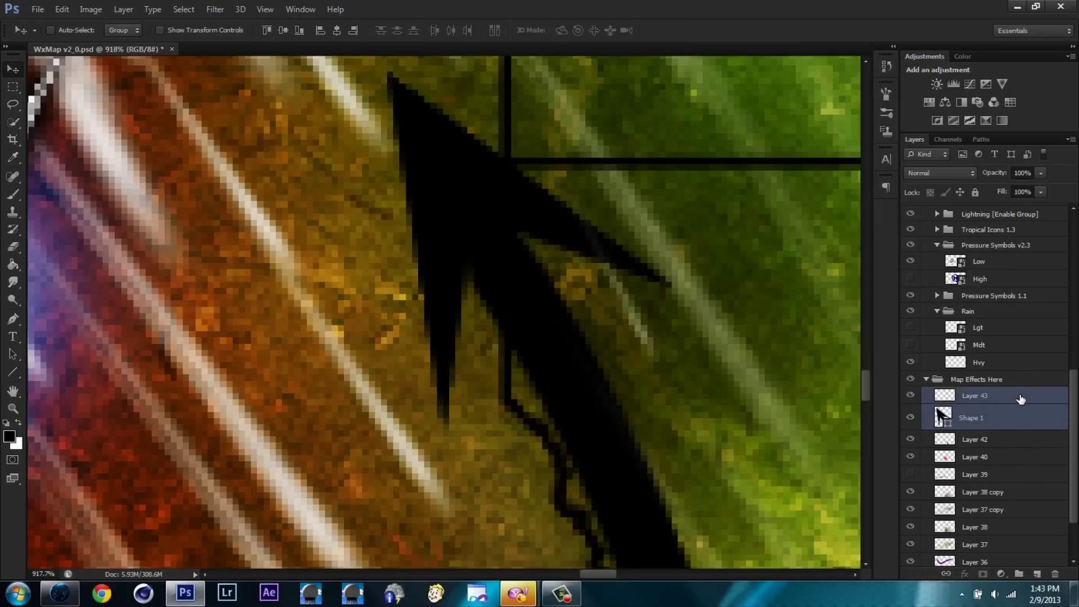
left_click(843, 368)
Copy the arrowhead onto the left curve and align it with the curve's end
scroll(471, 275, "down", 3, "alt")
scroll(471, 274, "down", 4, "alt")
left_click_drag(596, 259, 382, 270, "alt")
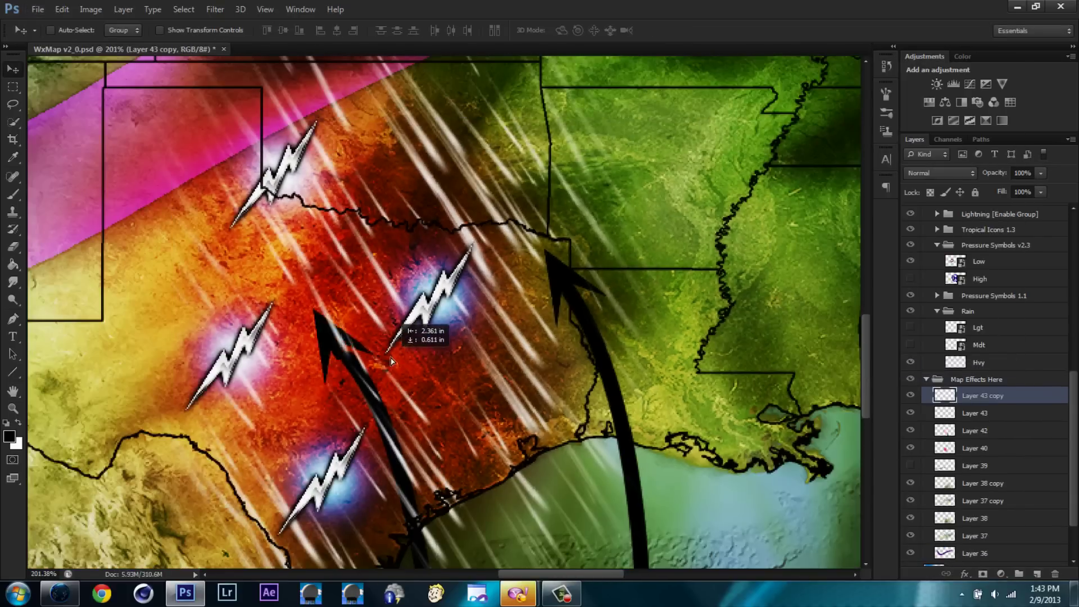
scroll(337, 324, "up", 6, "alt")
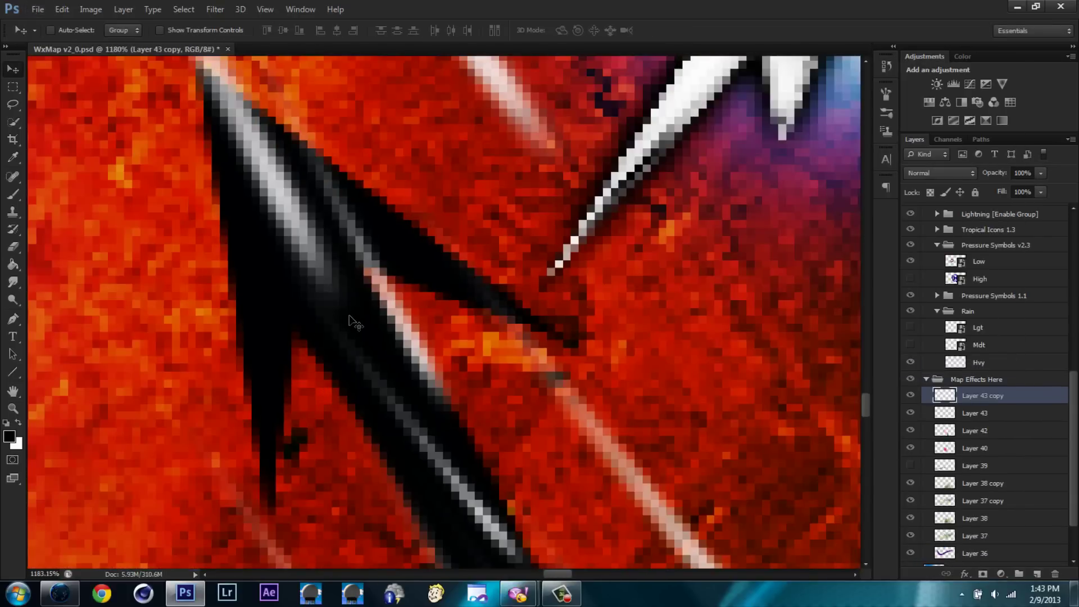
left_click_drag(336, 324, 361, 325)
scroll(360, 249, "down", 4, "alt")
key("ctrl+0")
Merge the two arrowheads into one layer and select them with the curve layer
left_click(975, 413, "shift")
right_click(1006, 413)
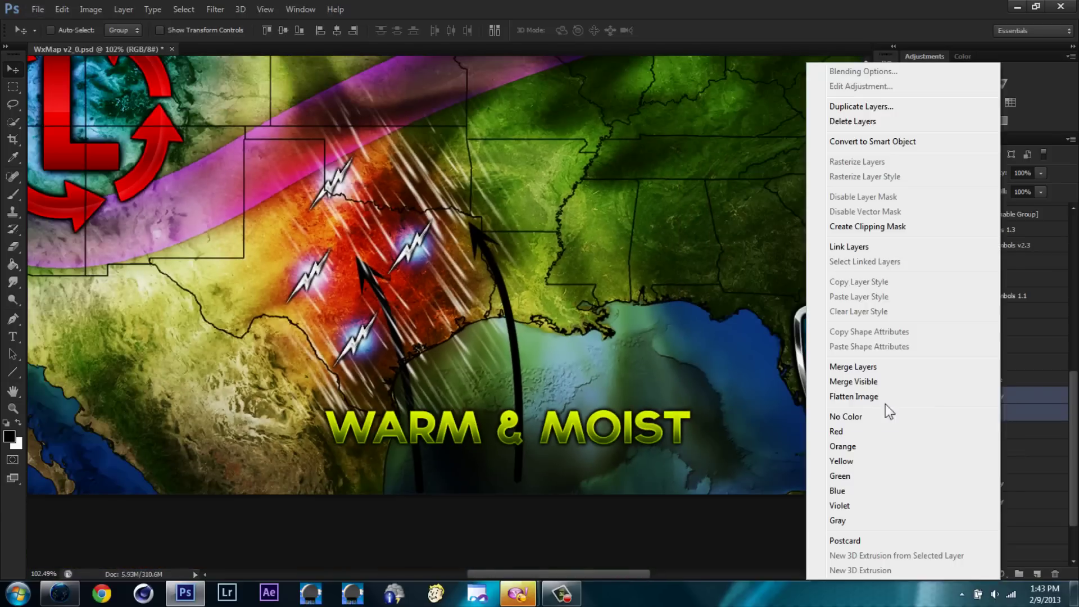
left_click(832, 361)
left_click(1009, 430, "shift")
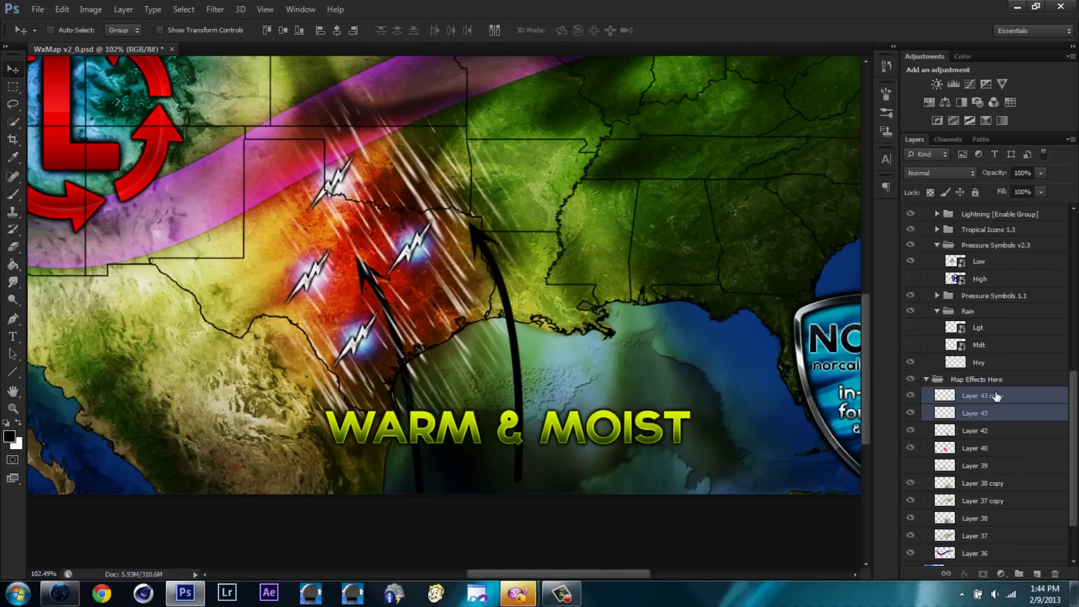
right_click(1005, 430)
Merge curves and arrowheads, then add a Gradient Overlay with a dark orange left stop
left_click(856, 366)
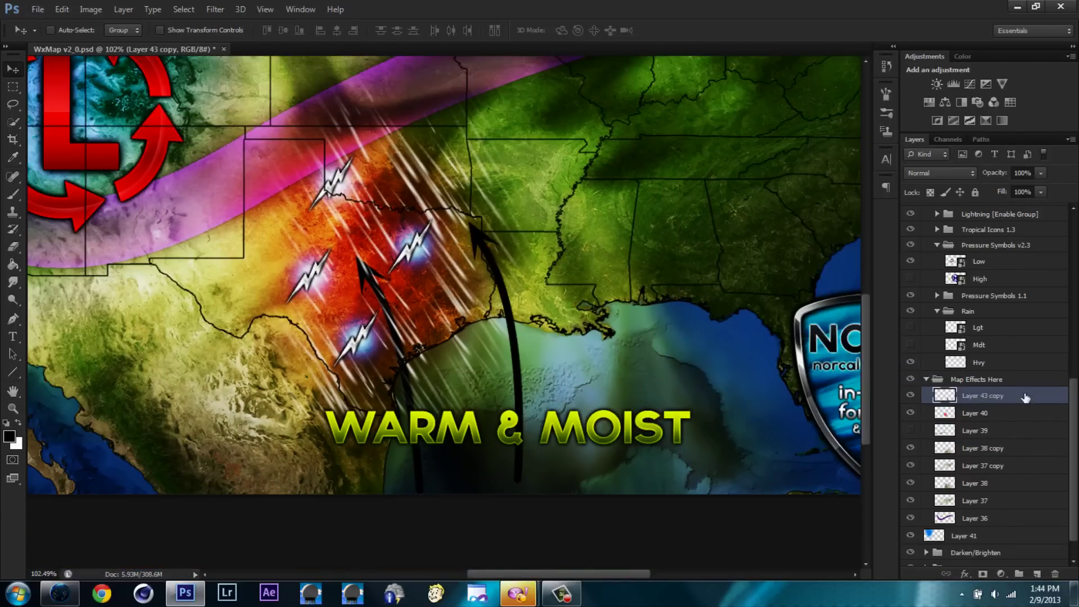
double_click(1026, 399)
left_click(674, 365)
left_click(798, 281)
left_click(682, 345)
double_click(682, 344)
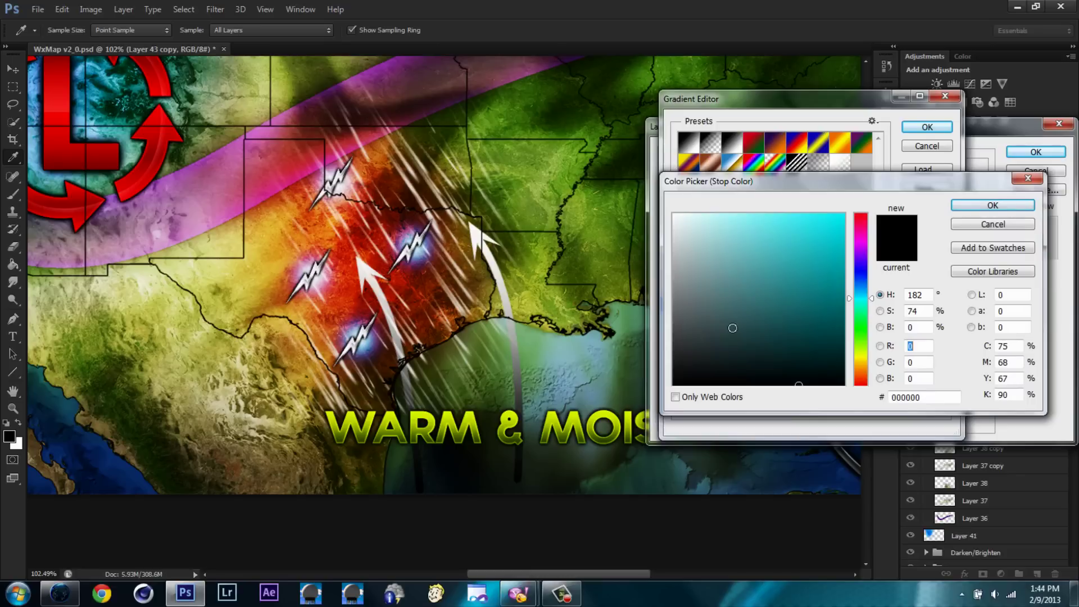
left_click(861, 381)
left_click(809, 337)
Set the gradient's right stop to yellow-orange and reconfirm the left stop
left_click(992, 205)
double_click(939, 352)
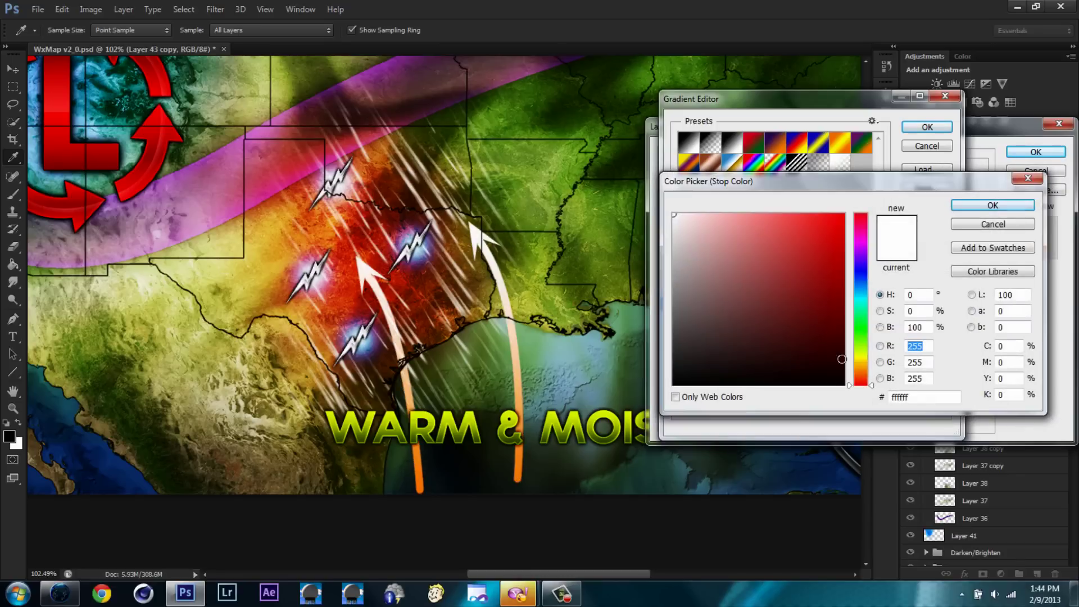
left_click(864, 365)
left_click(840, 225)
left_click(992, 205)
left_click(682, 344)
double_click(681, 344)
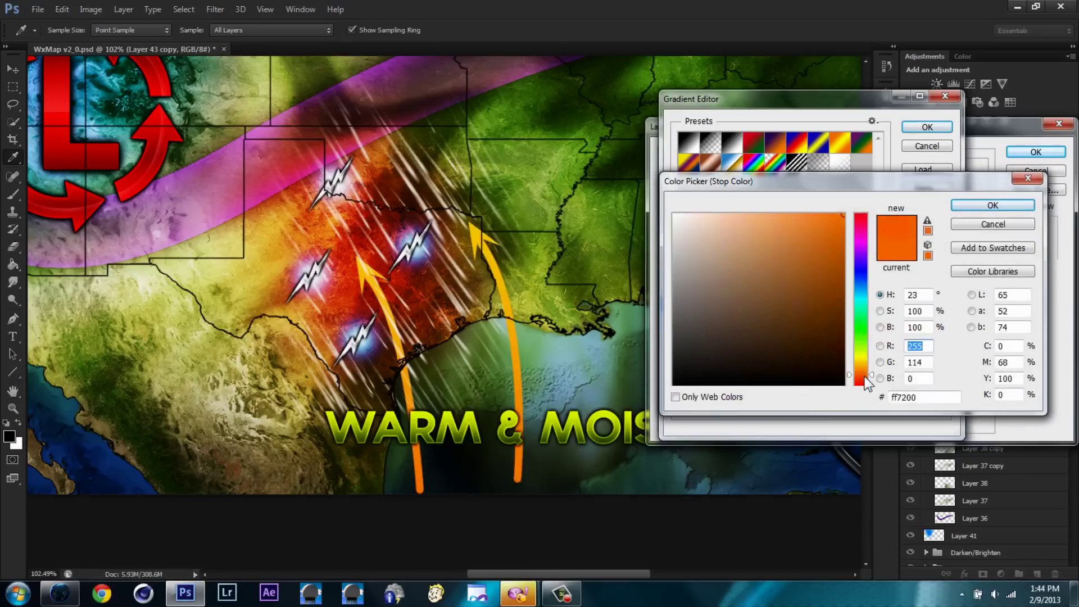
key("Return")
key("Return")
Enable Outer Glow and an Inner Glow with Overlay blend, 75% opacity, choke 100, size 2
left_click(689, 333)
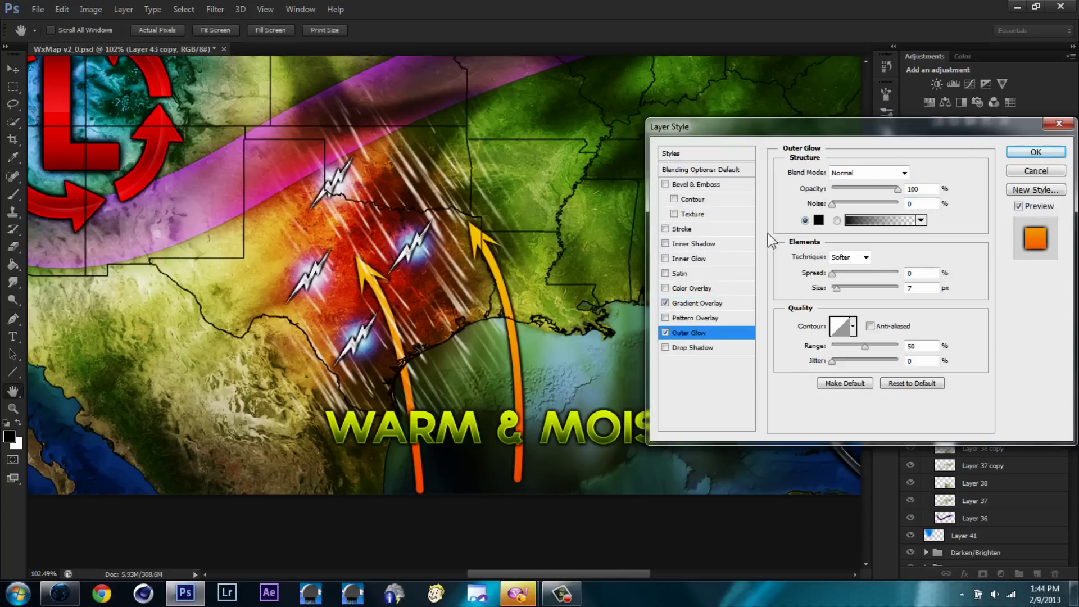
left_click(688, 259)
left_click(819, 221)
left_click(868, 172)
left_click(866, 332)
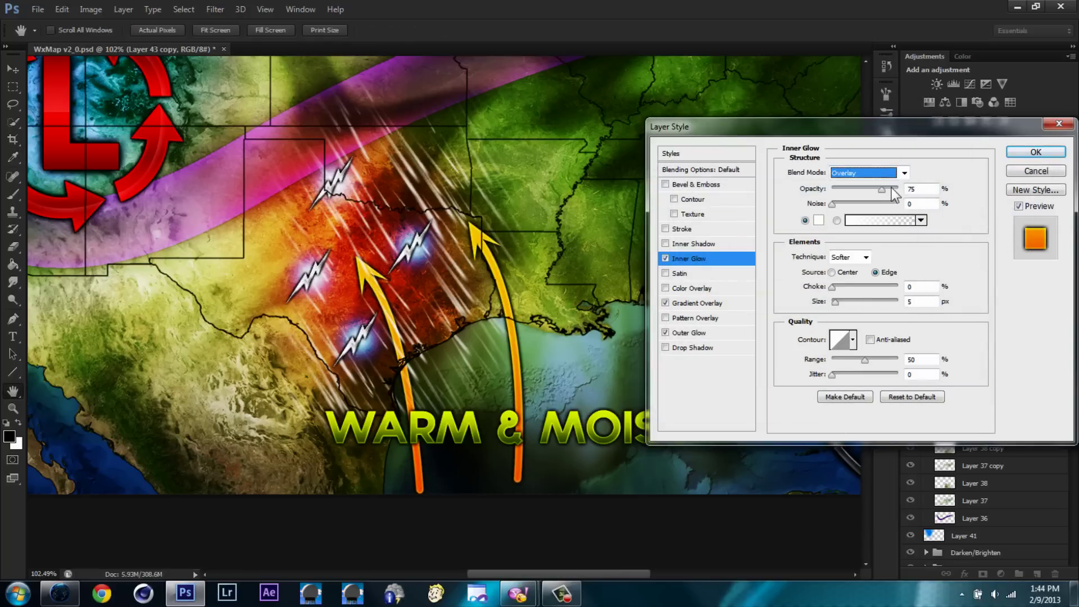
key("Tab")
type("100")
key("Tab")
type("2")
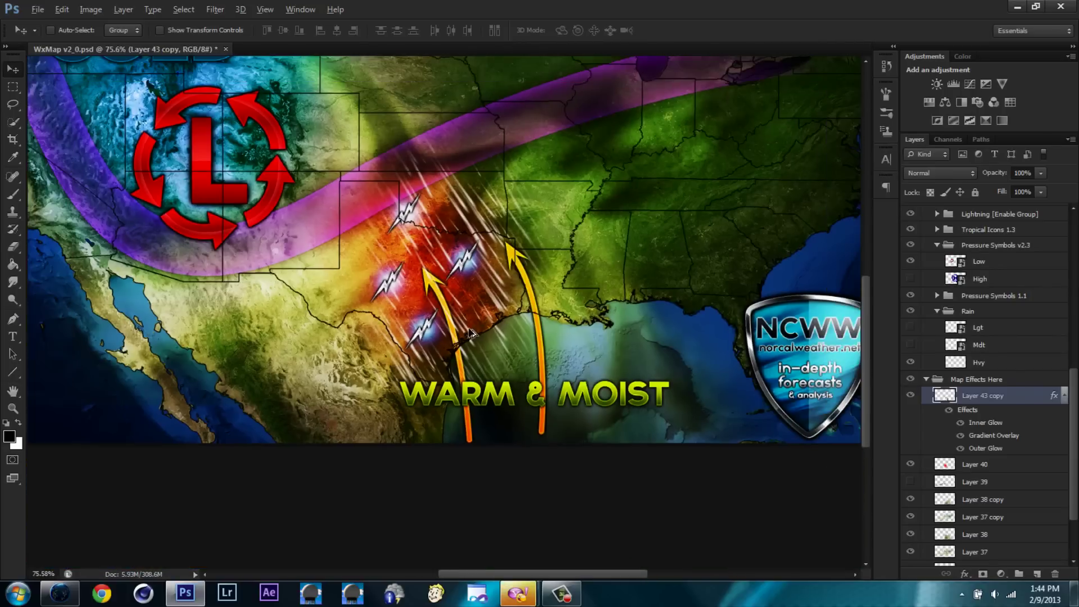
Merge the arrows into the layer below and enlarge them by about half
right_click(978, 395)
left_click(826, 433)
key("ctrl+t")
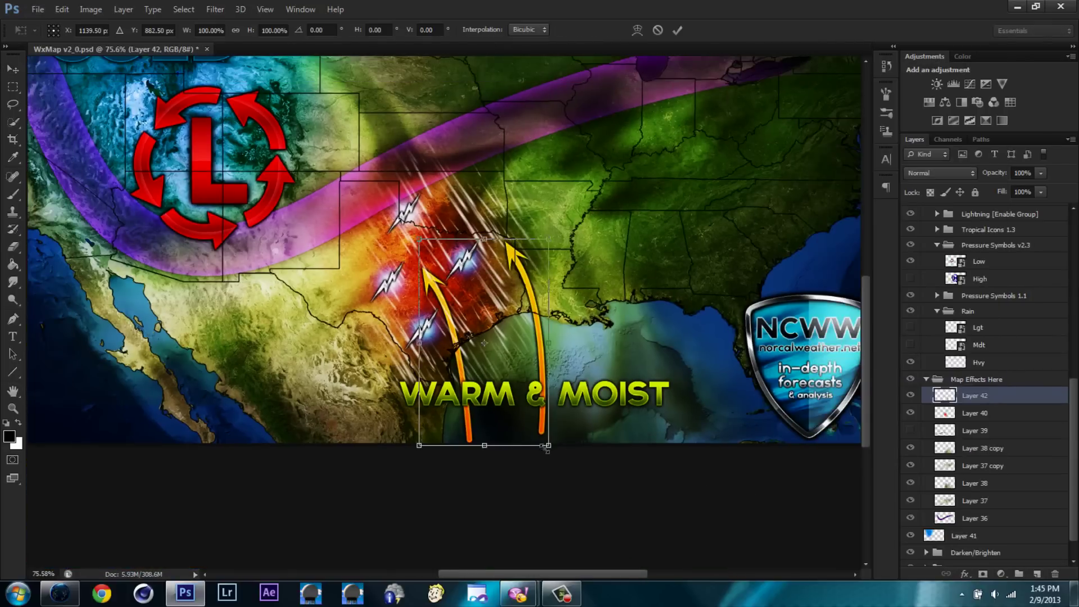
left_click_drag(551, 455, 600, 484)
key("Return")
Outline the left arrow with the Polygonal Lasso and cut it onto its own layer
left_click_drag(13, 104, 54, 121)
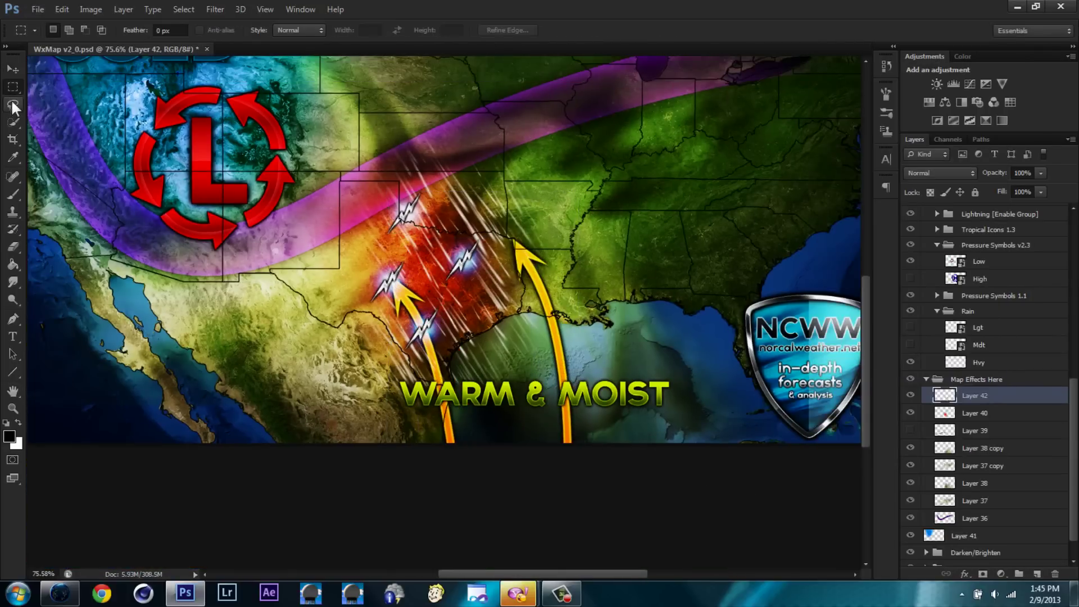
key("ctrl+0")
left_click_drag(544, 491, 514, 375)
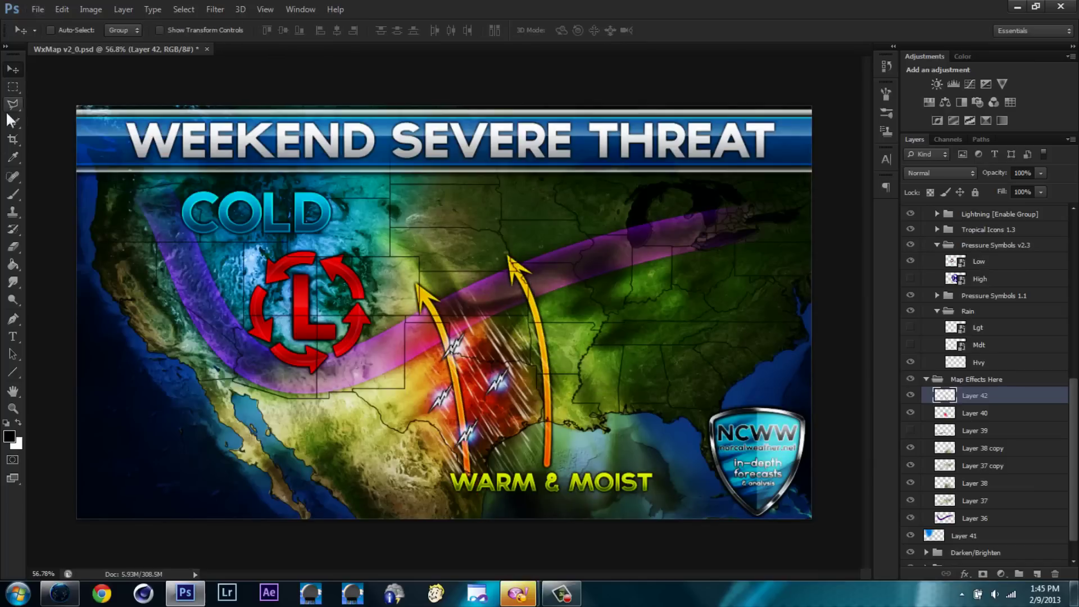
right_click(445, 245)
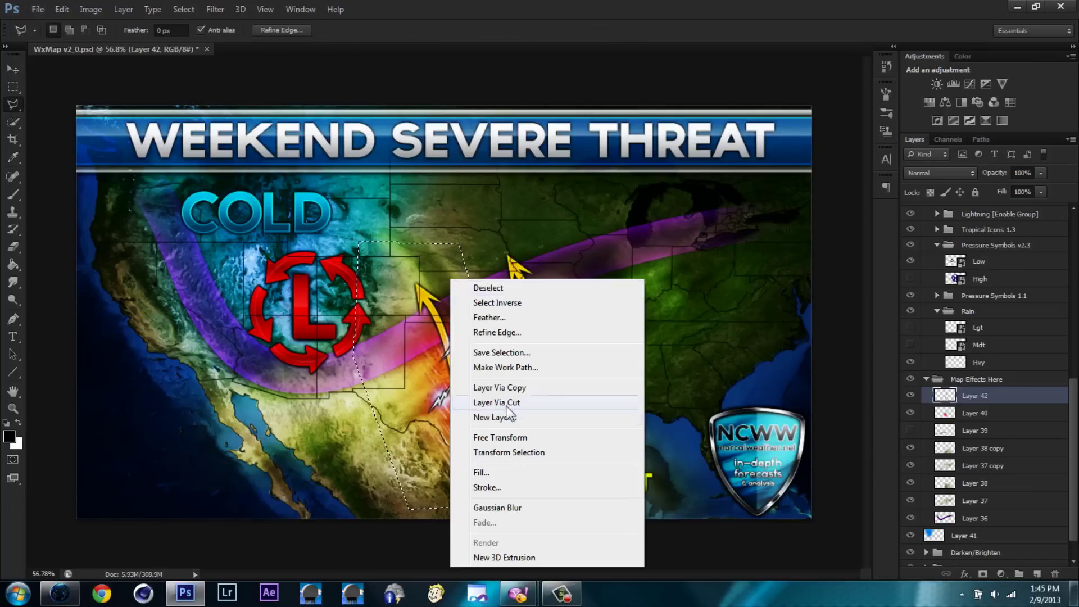
left_click(492, 400)
Move the left arrow lower and shift the right arrow on Layer 42 down and right
key("v")
left_click_drag(435, 297, 495, 410)
left_click(975, 413)
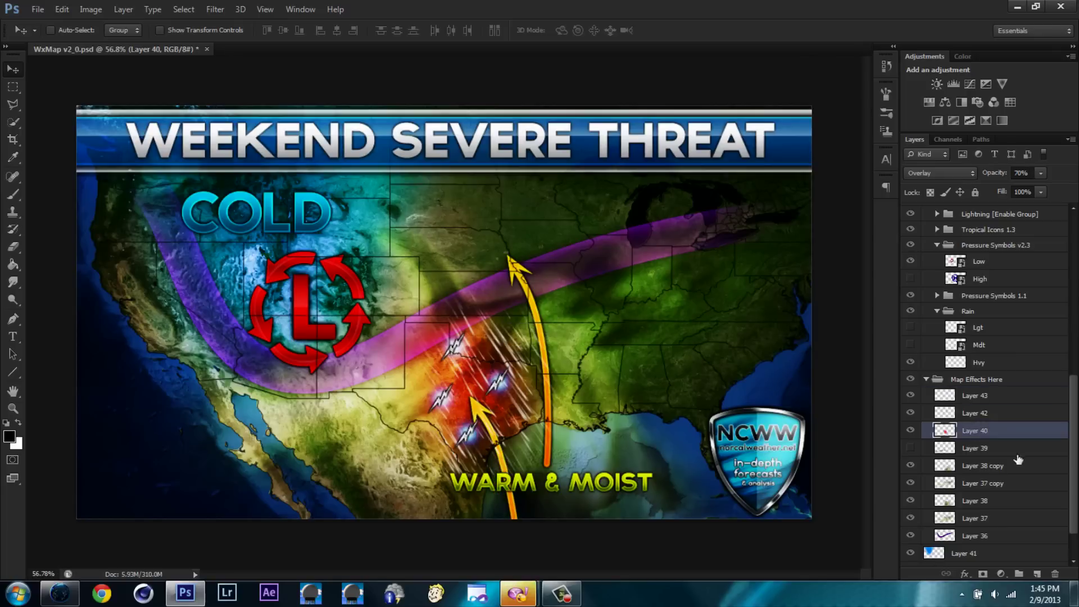
left_click_drag(507, 262, 547, 404)
Enlarge the WARM & MOIST label with Free Transform
scroll(985, 345, "up", 5)
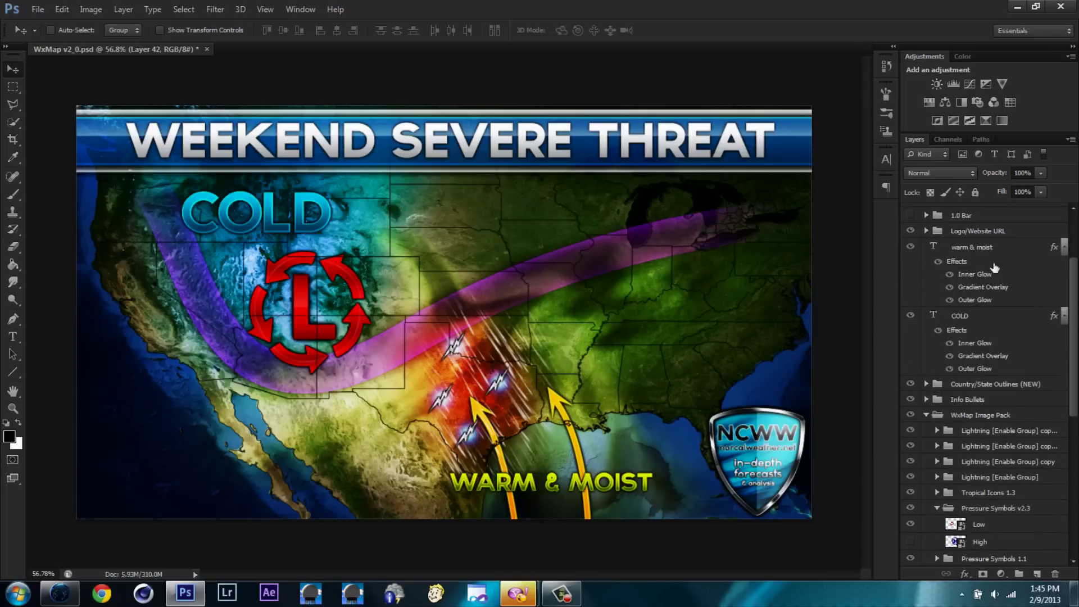
left_click(971, 247)
key("ctrl+t")
left_click_drag(652, 495, 665, 499)
key("Return")
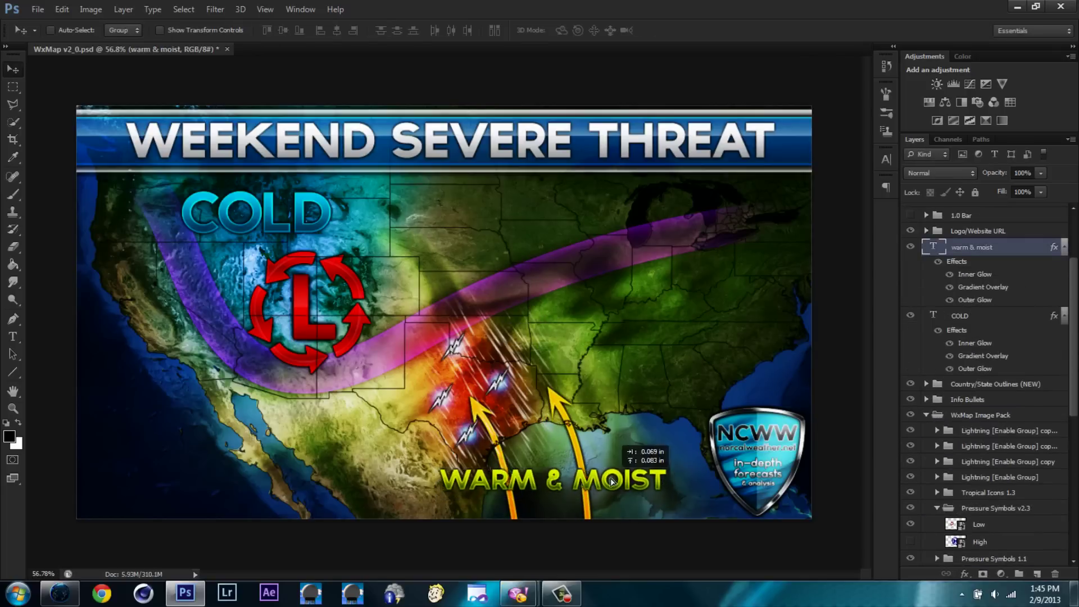
Duplicate the label below it and retype the copy as LOW-LEVEL FLOW
mouse_move(562, 482)
left_mouse_down()
mouse_move(562, 461)
mouse_move(564, 485)
left_mouse_up()
left_click(14, 338)
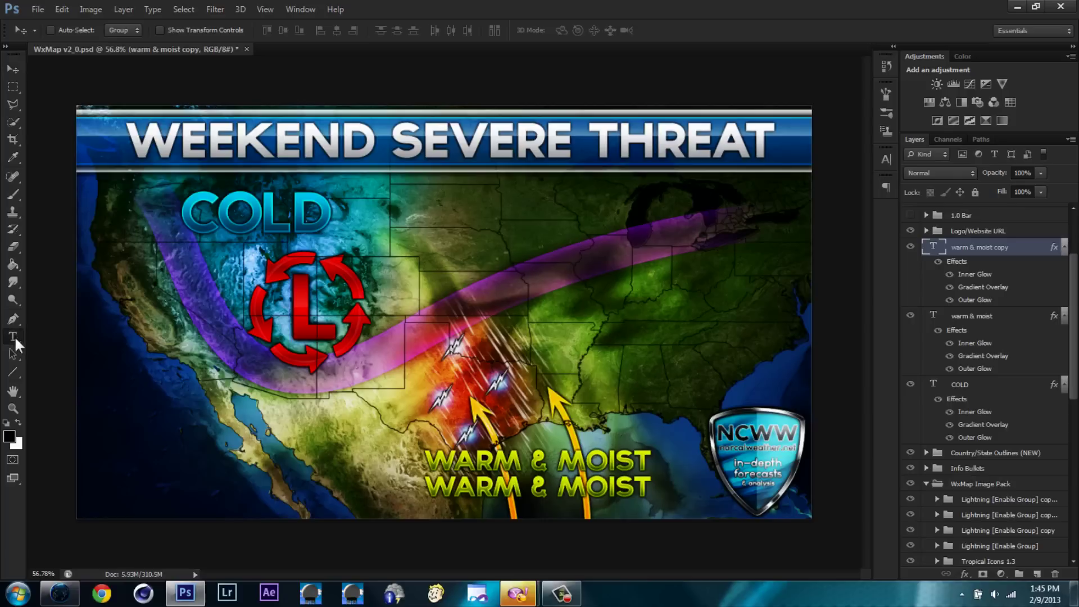
left_click(585, 481)
key("ctrl+a")
type("LOW-")
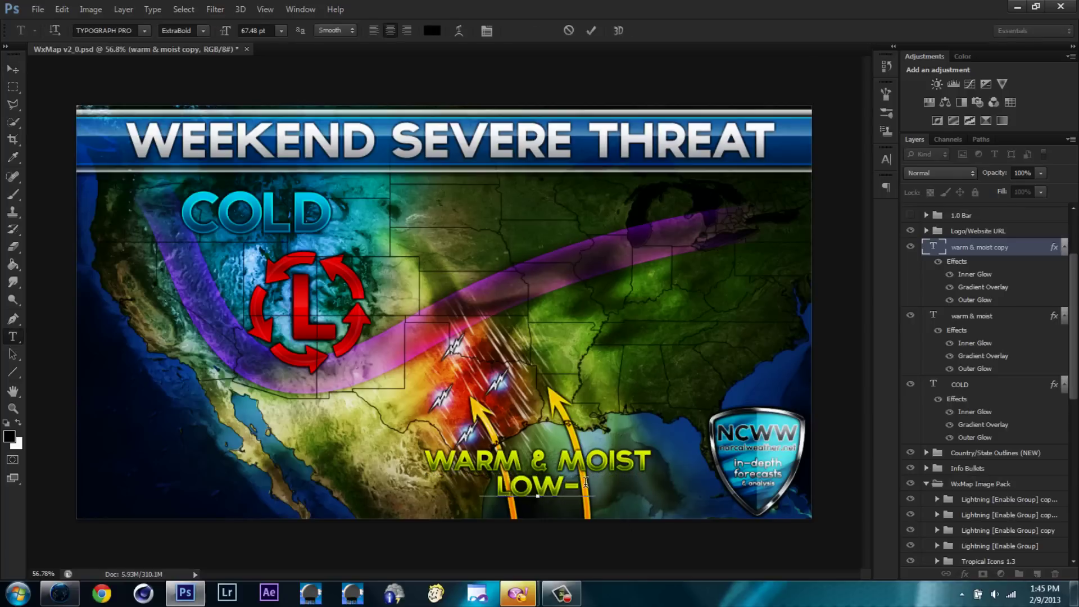
type("LEVEL FLOW")
key("ctrl+Return")
key("v")
left_click(1012, 332, "shift")
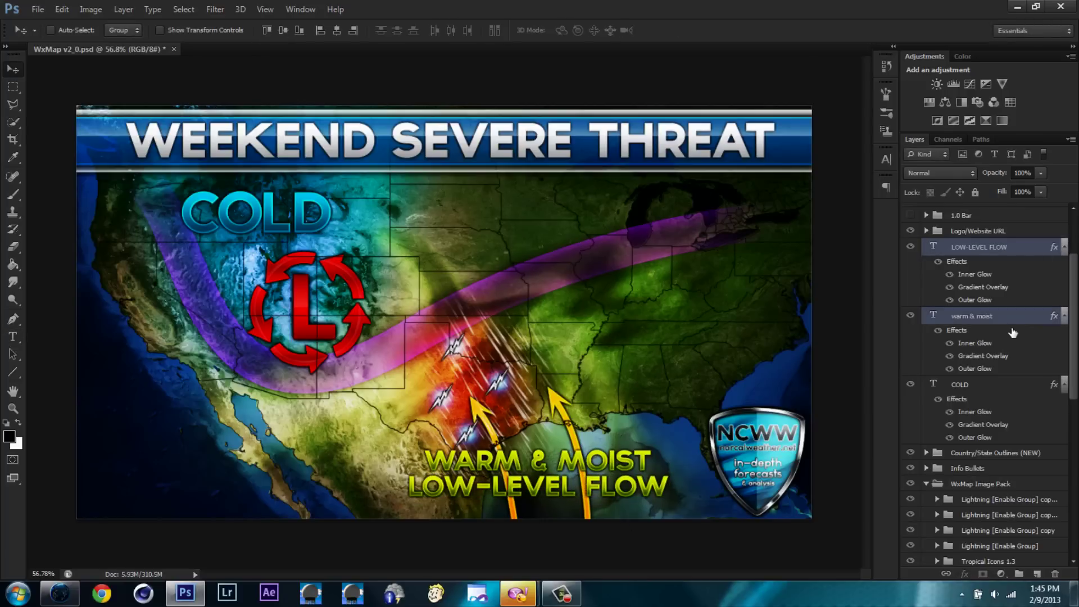
Move arrow Layers 43 and 42 into the Rain group
scroll(989, 393, "down", 10)
left_click(974, 499)
left_click(974, 516, "shift")
mouse_move(618, 393)
left_mouse_down()
mouse_move(650, 433)
mouse_move(542, 443)
left_mouse_up()
left_click_drag(974, 506, 955, 457)
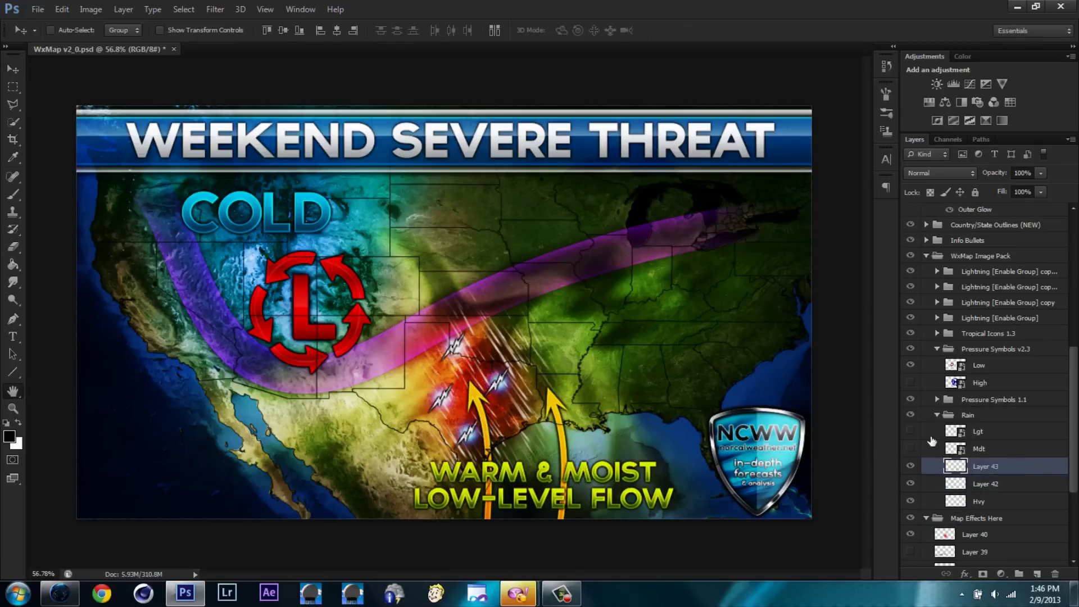
Create a new empty layer in the Map Effects group
double_click(1011, 466)
key("Escape")
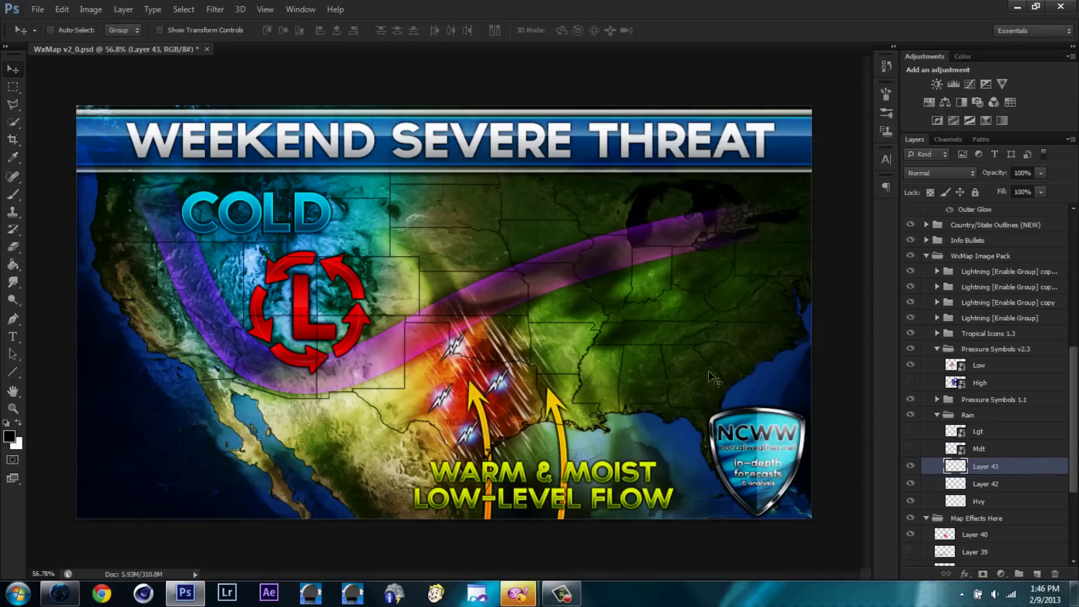
key("alt+bracketleft")
key("alt+bracketleft")
key("alt+bracketleft")
key("alt+bracketleft")
key("alt+bracketleft")
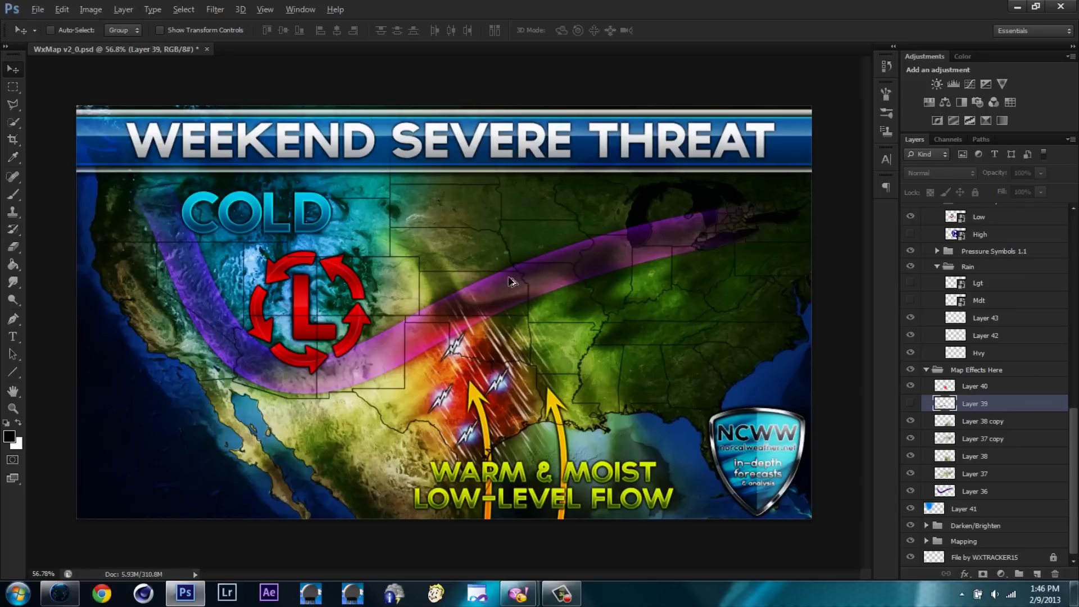
key("alt+bracketright")
key("ctrl+shift+alt+n")
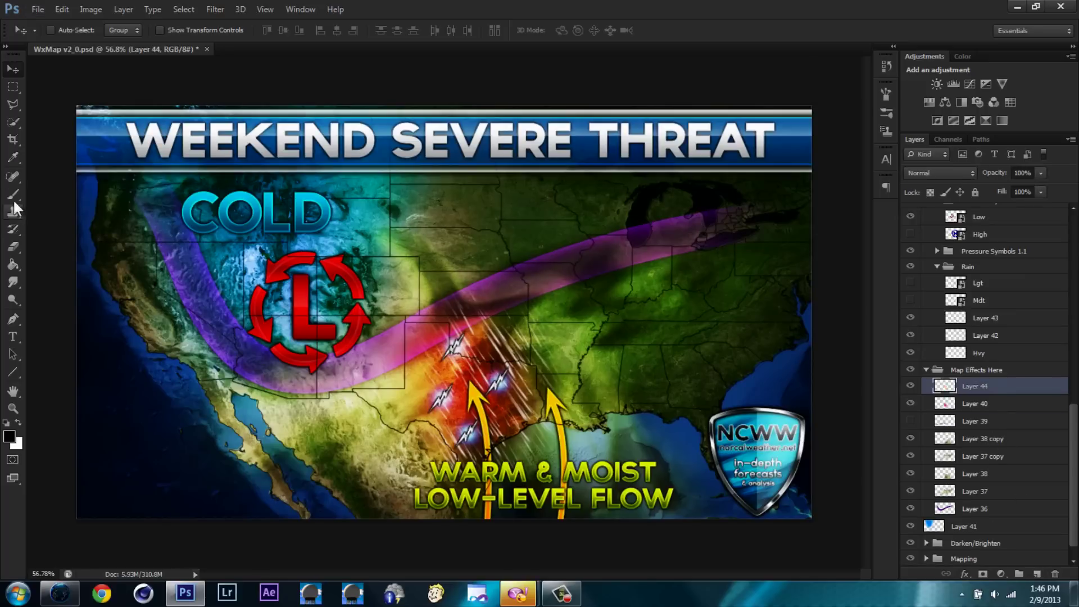
Set up the brush and draw a curved pen path beside the lightning
left_click(13, 195)
left_click(66, 29)
key("Escape")
left_click(13, 318)
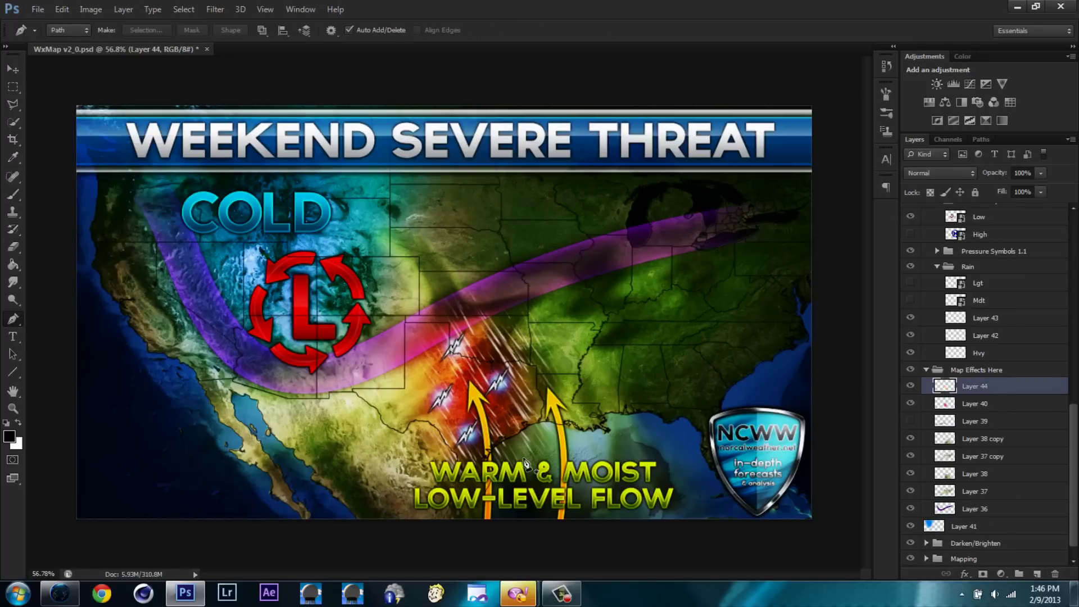
Stroke the curved path with the black brush and bring up the line's Layer Style
right_click(511, 340)
left_click(575, 274)
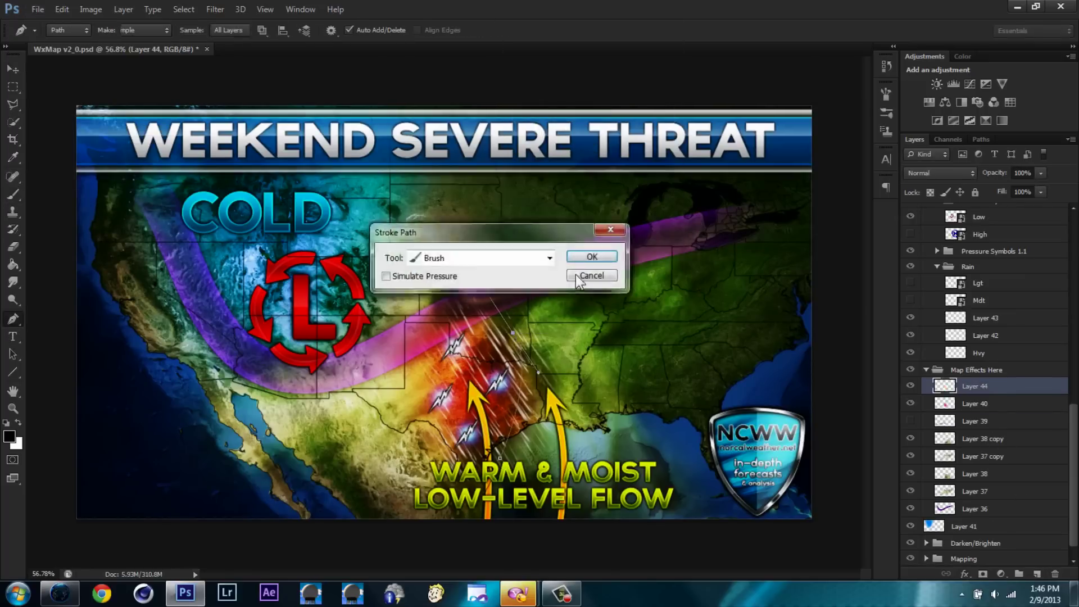
key("Return")
right_click(594, 274)
left_click(647, 270)
double_click(1005, 388)
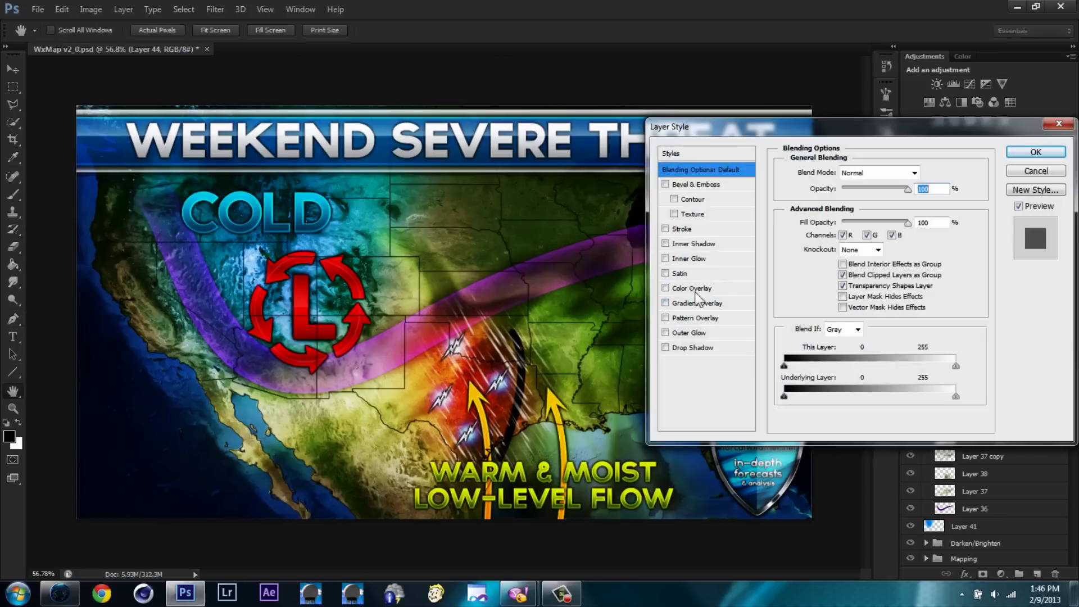
Give the line a dark red Gradient Overlay and a white Outer Glow
left_click(696, 303)
left_click(865, 204)
double_click(678, 377)
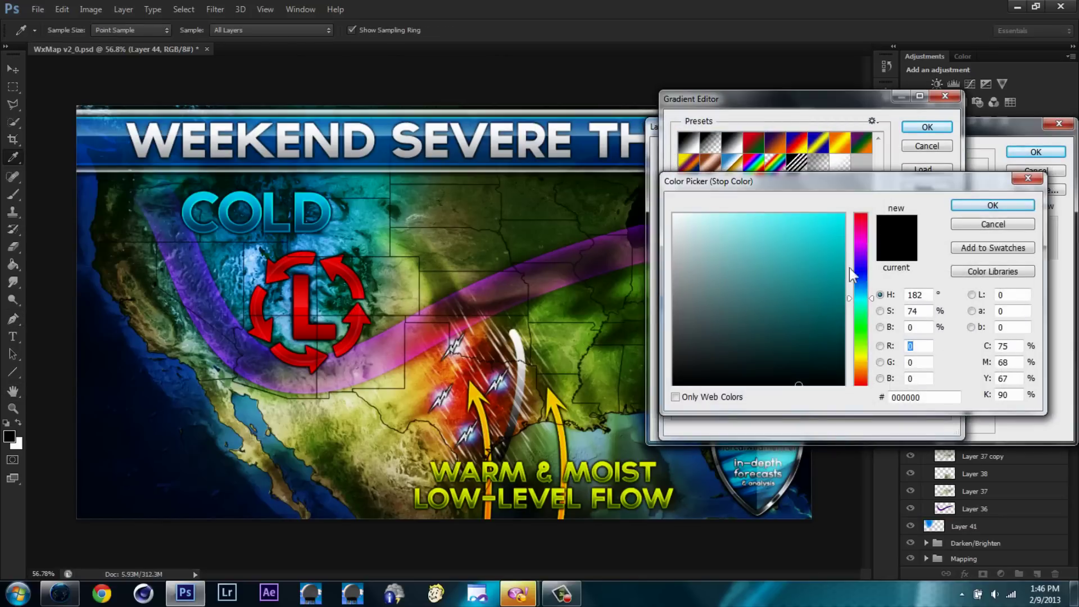
type("61")
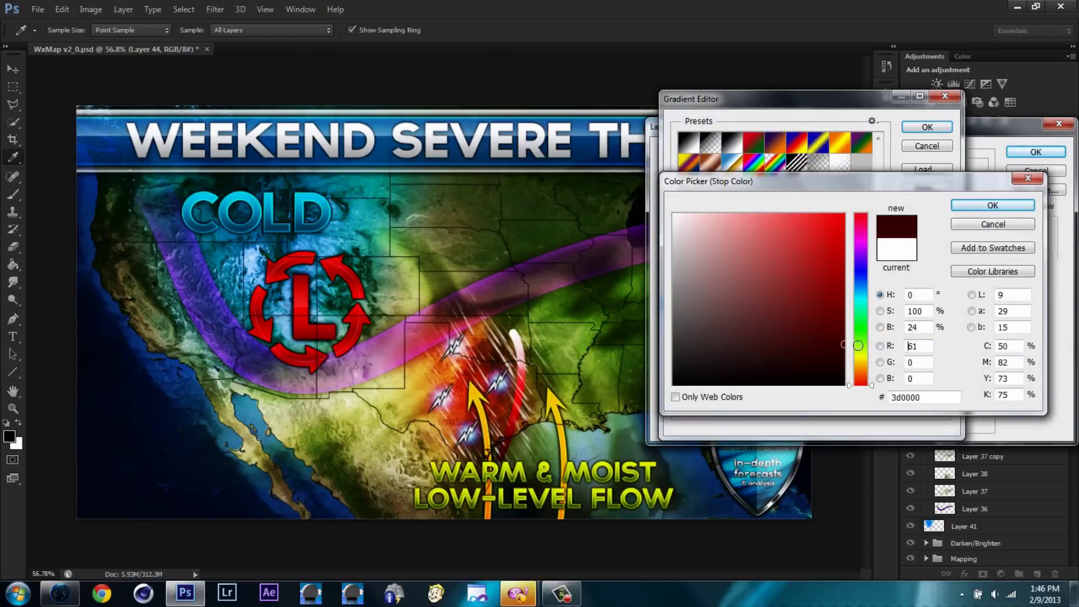
key("Return")
key("Return")
left_click(730, 336)
left_click(800, 224)
left_click(673, 215)
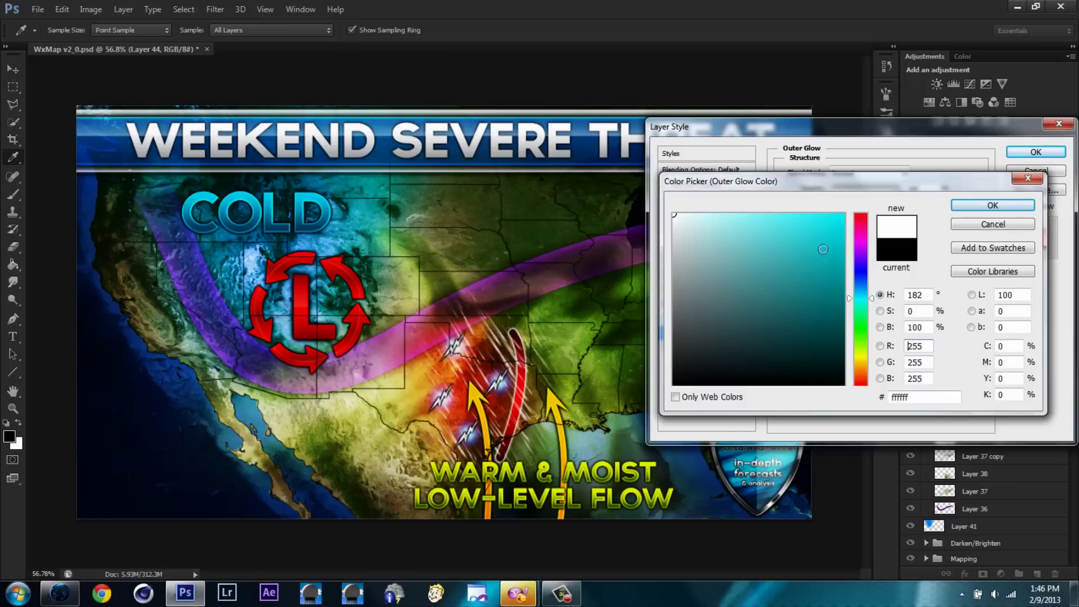
key("Return")
Adjust Bevel & Emboss: new gloss contour, Normal highlight and shadow modes, tweaked angle
left_click(695, 184)
left_click(858, 329)
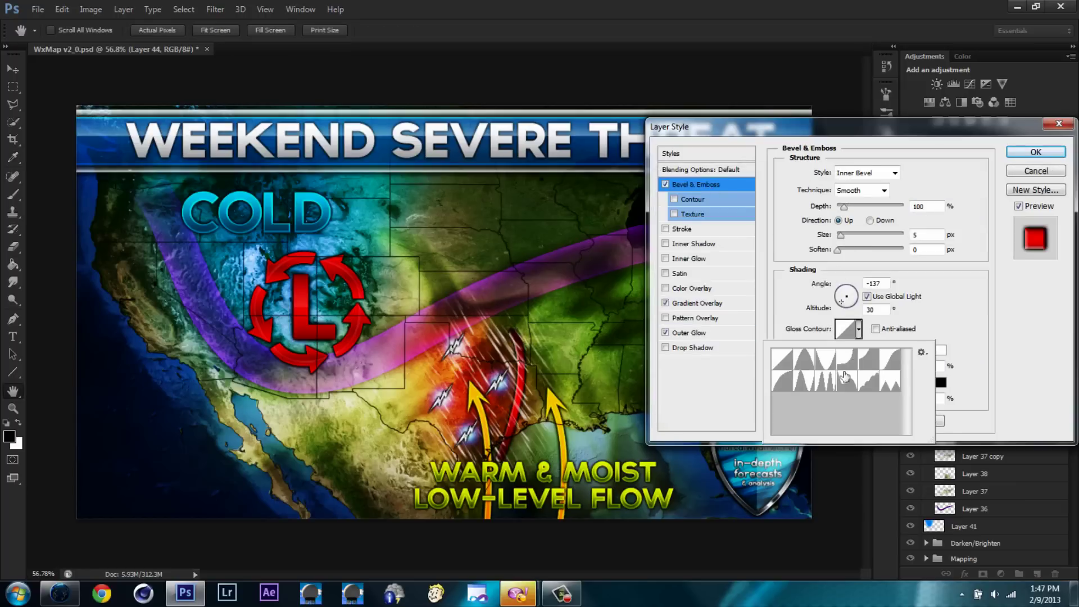
left_click(873, 350)
left_click(860, 11)
left_click(874, 382)
left_click(860, 17)
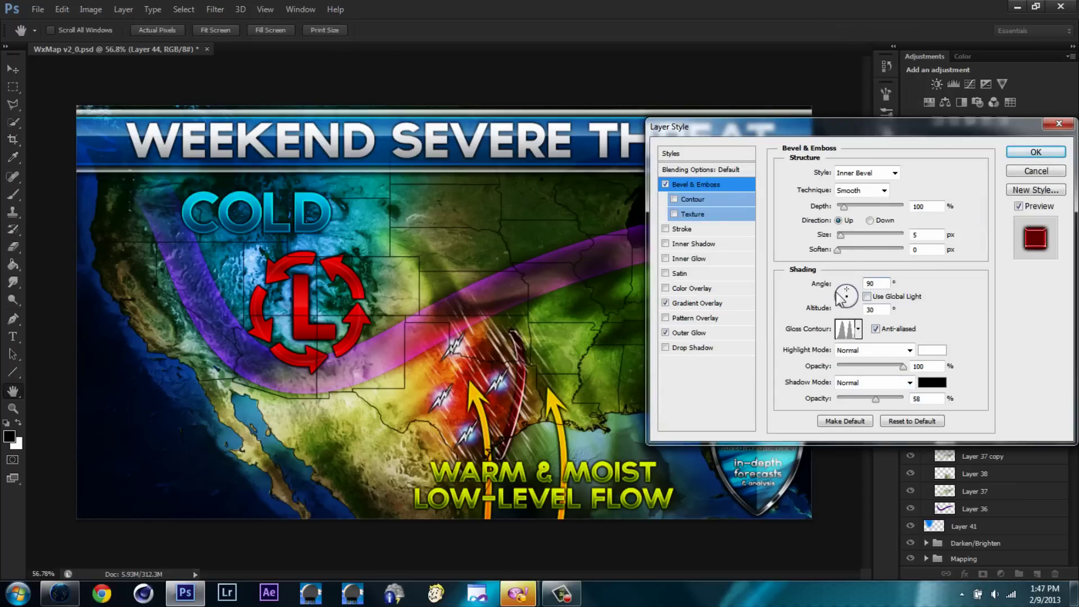
left_click_drag(849, 289, 849, 290)
Add an Overlay Inner Glow of size 2 and apply the layer styles
left_click(689, 258)
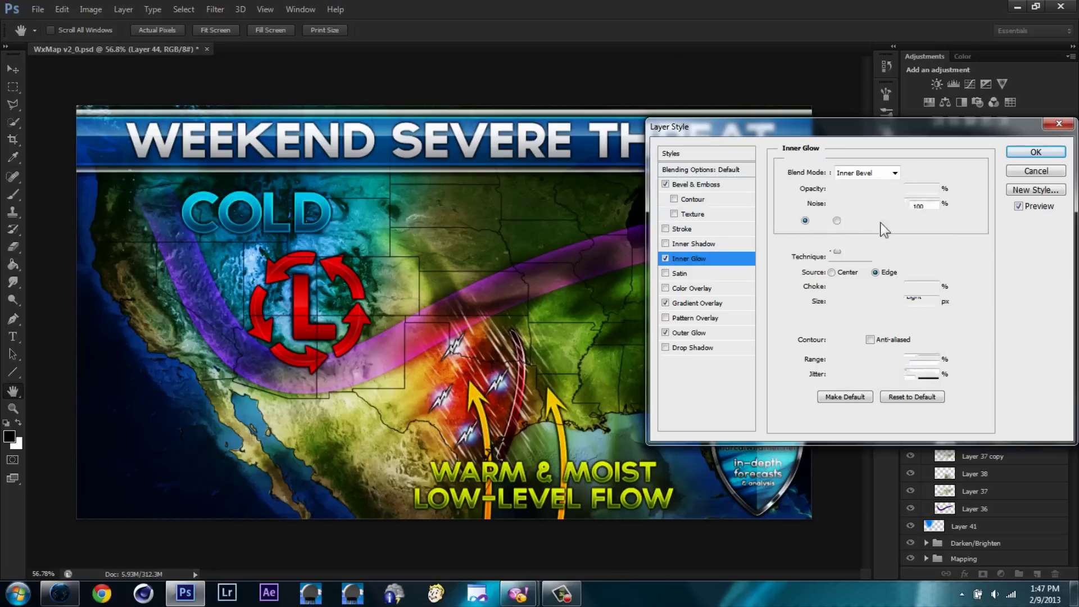
left_click(868, 173)
left_click(843, 329)
left_click(871, 173)
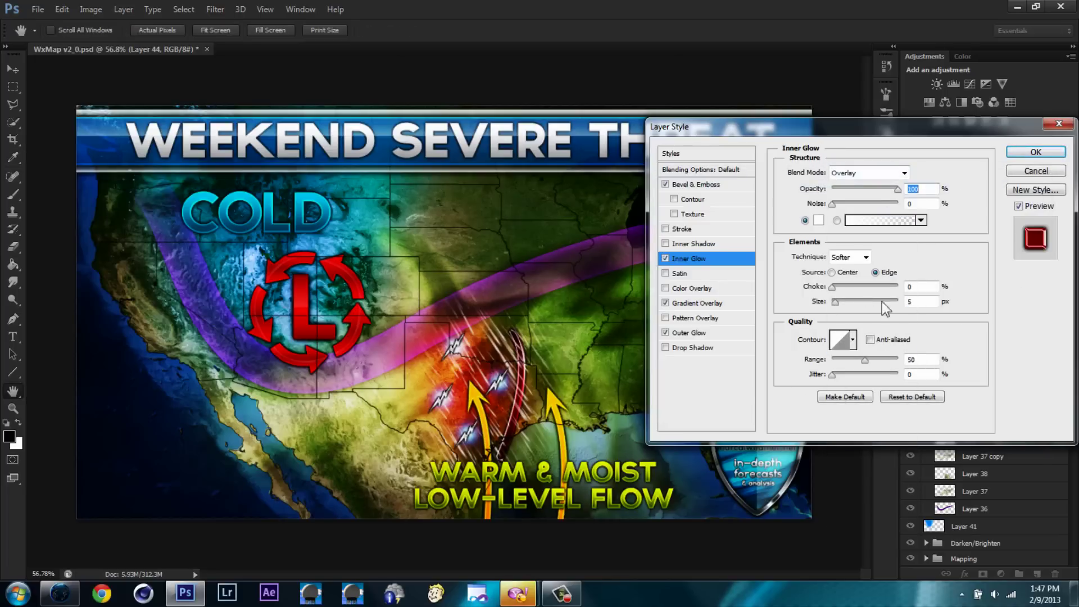
left_click(888, 340)
type("2")
left_click(695, 184)
left_click(1035, 151)
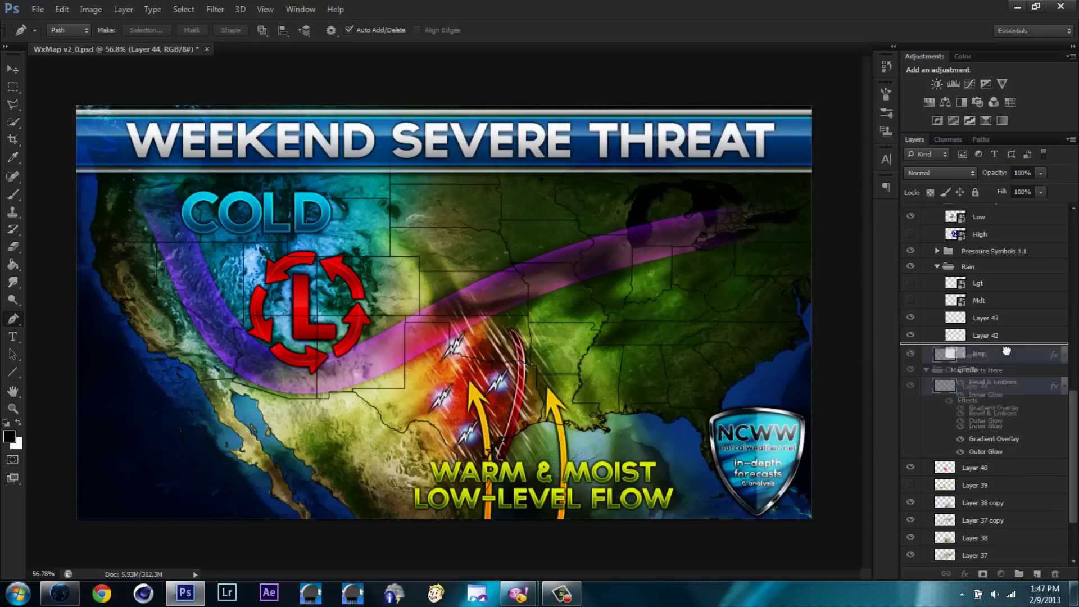
left_click(13, 69)
Nudge the red curve right and fill a lasso selection on Layer 40 with red
left_click_drag(539, 361, 542, 362)
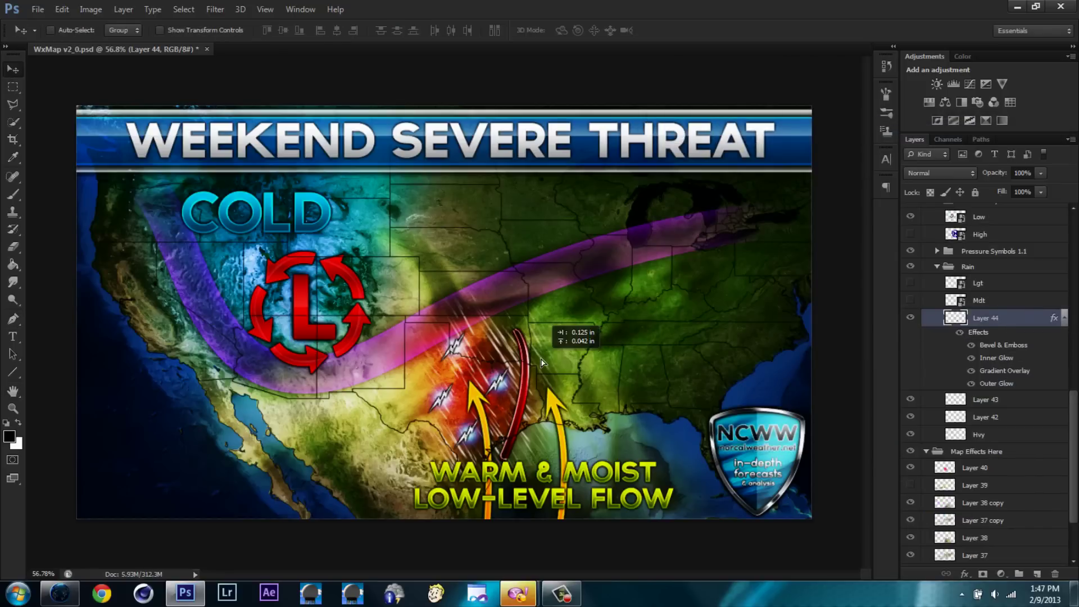
left_click(975, 468)
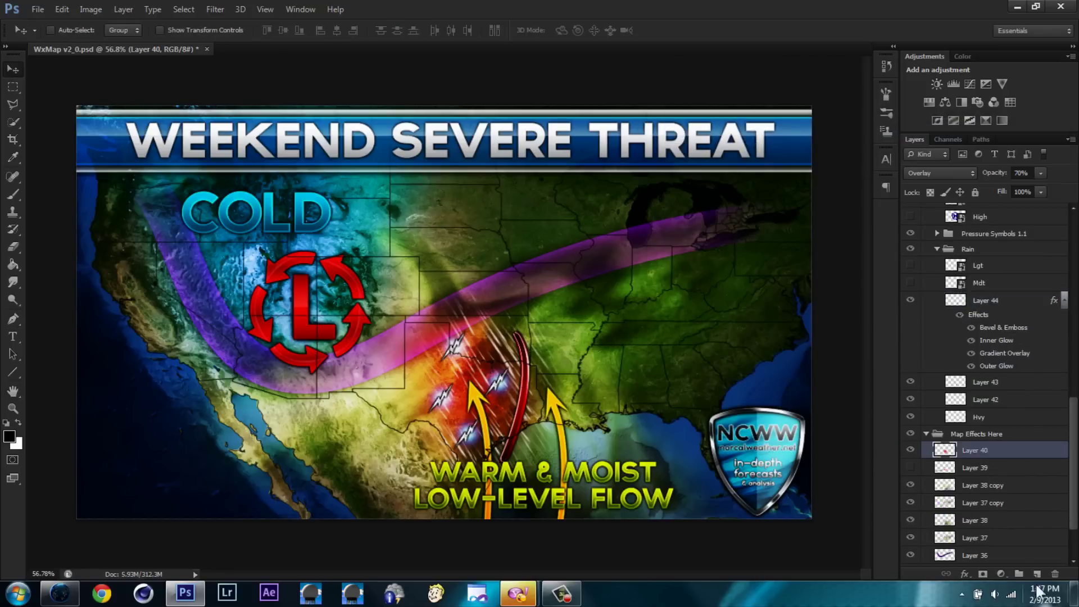
left_click_drag(12, 106, 54, 104)
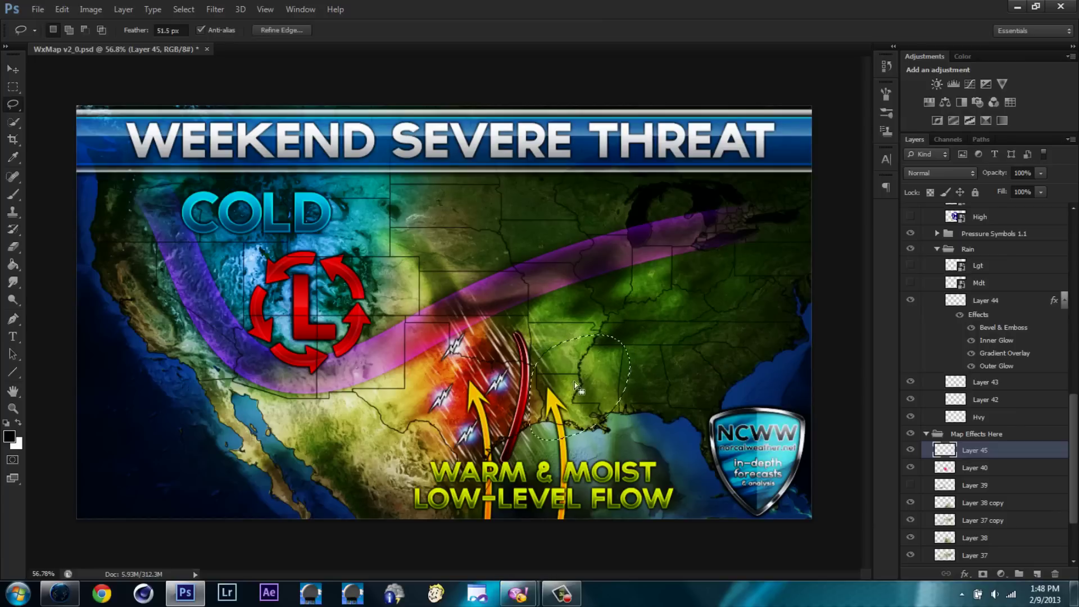
key("shift+F5")
left_click(694, 129)
left_click(674, 158)
key("Return")
key("Return")
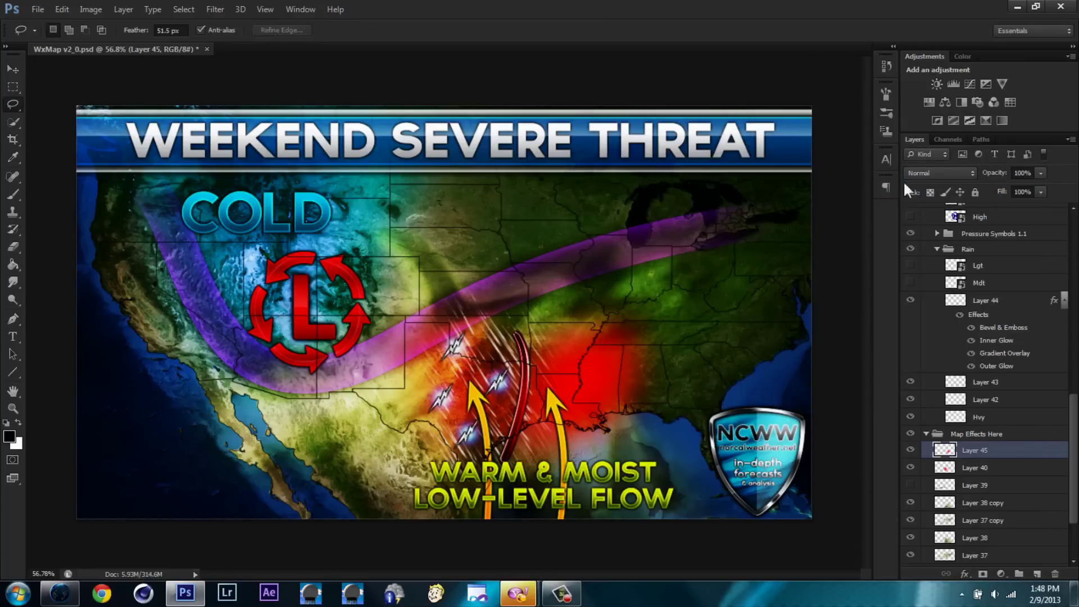
Change the red fill's blend mode, lower its opacity, and start a new text layer
left_click(940, 173)
left_click(919, 349)
left_click(979, 477)
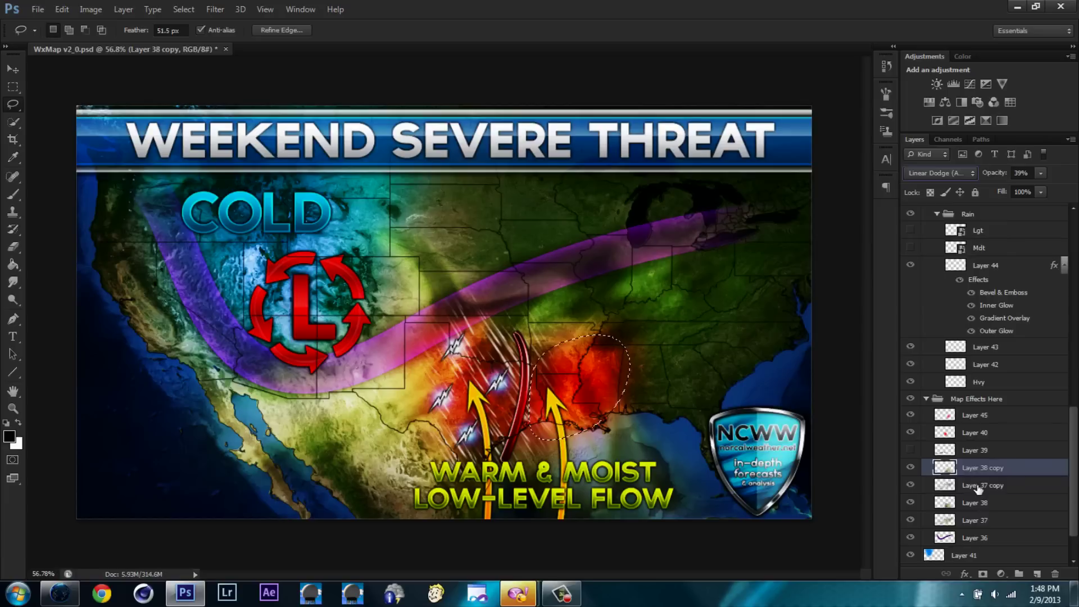
left_click_drag(605, 382, 612, 383)
key("ctrl+alt+z")
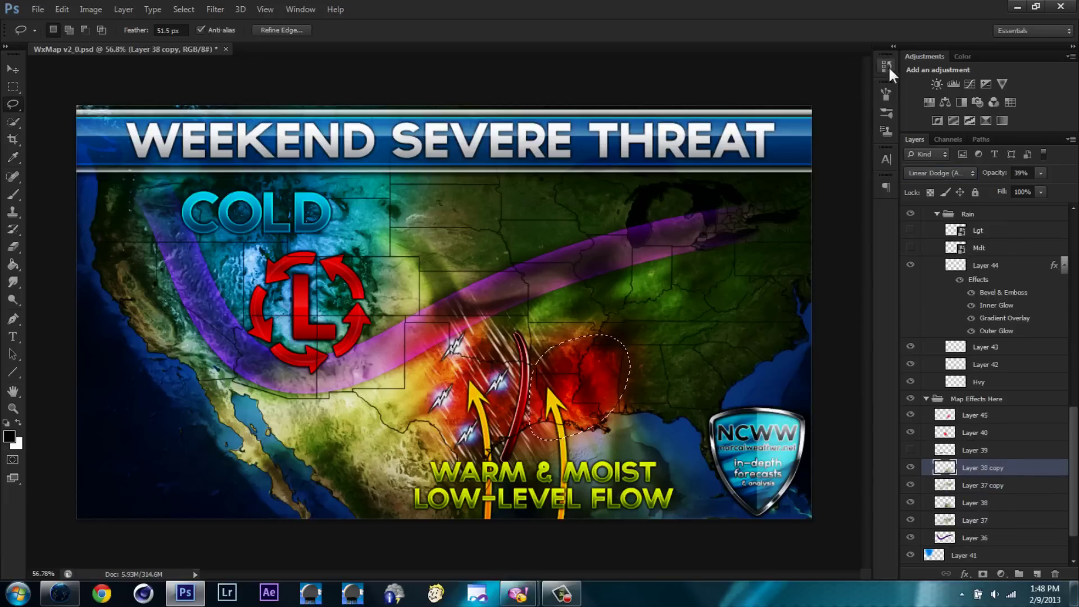
left_click(888, 66)
left_click_drag(994, 173, 972, 175)
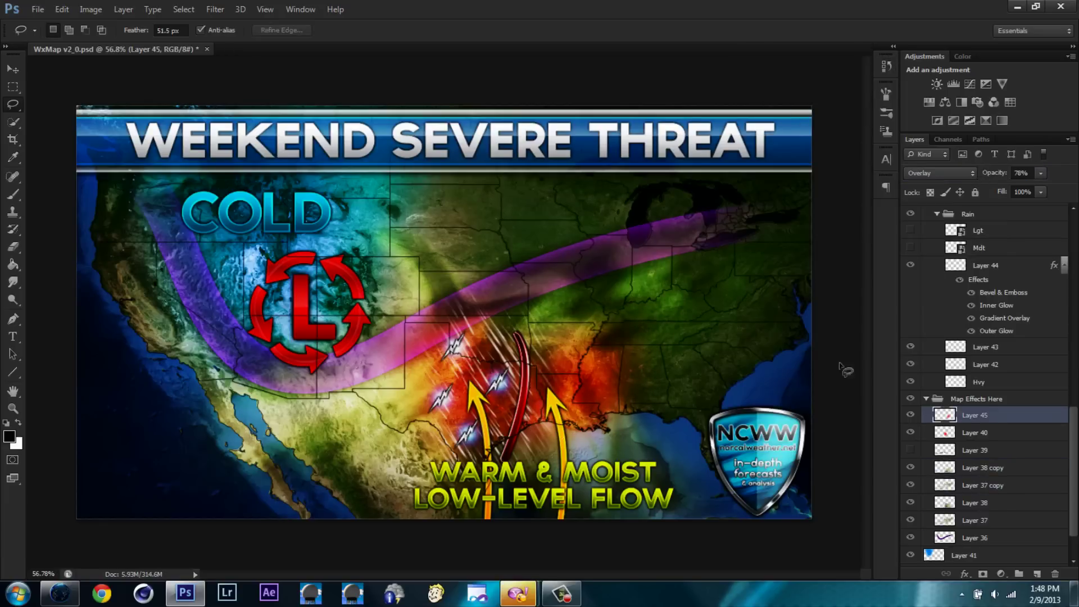
left_click(12, 337)
left_click(466, 371)
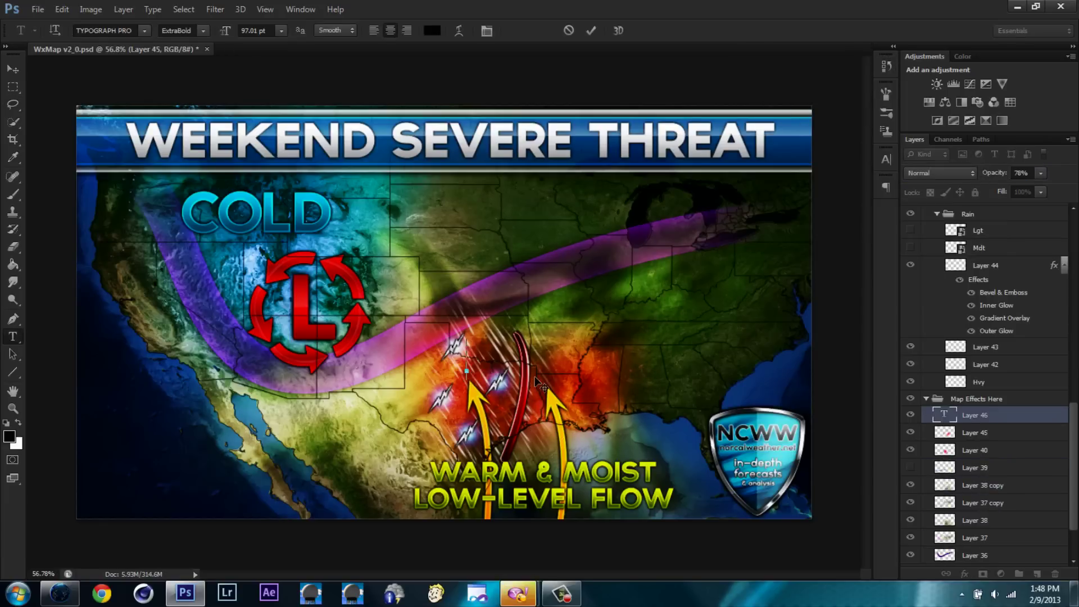
type("SAT")
Type a smaller SATURDAY label and position it over the Texas storm area
left_click_drag(505, 349, 476, 377)
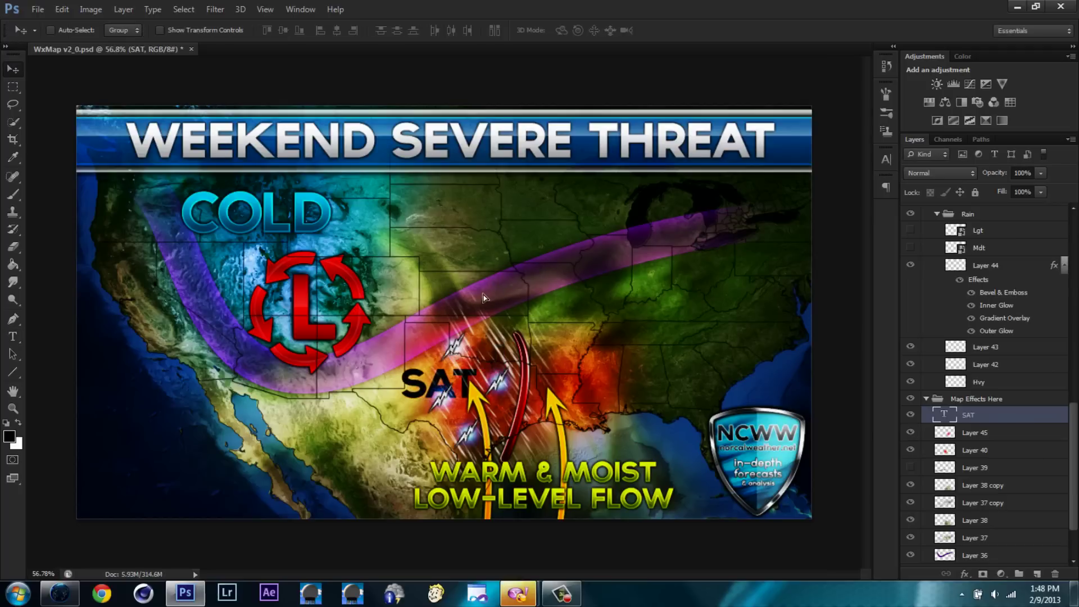
type("URDAY")
key("ctrl+a")
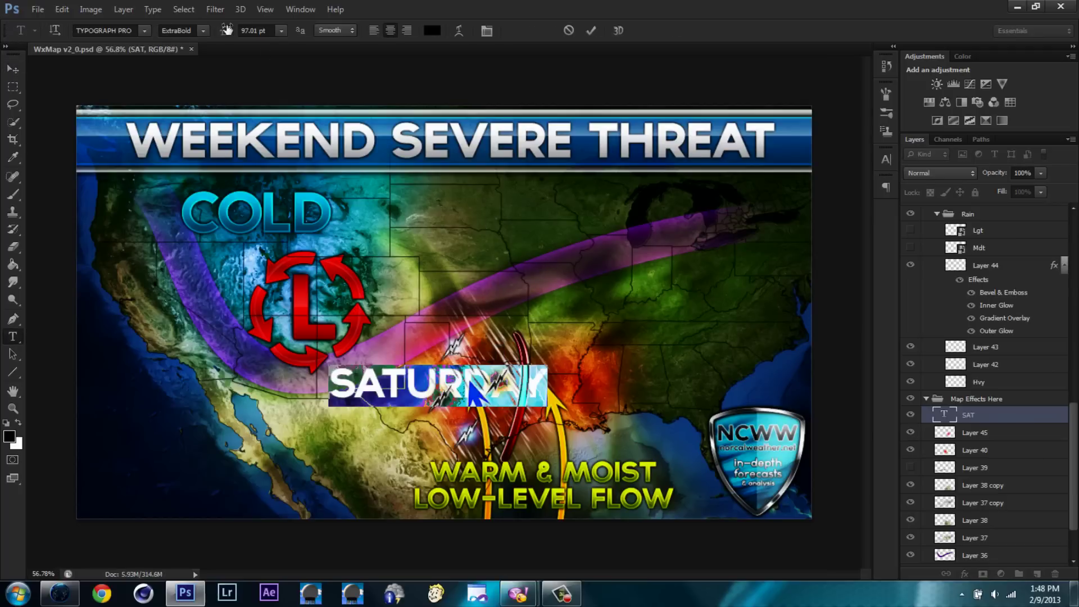
key("ctrl+shift+comma")
key("ctrl+shift+comma")
key("ctrl+shift+comma")
key("ctrl+Return")
key("v")
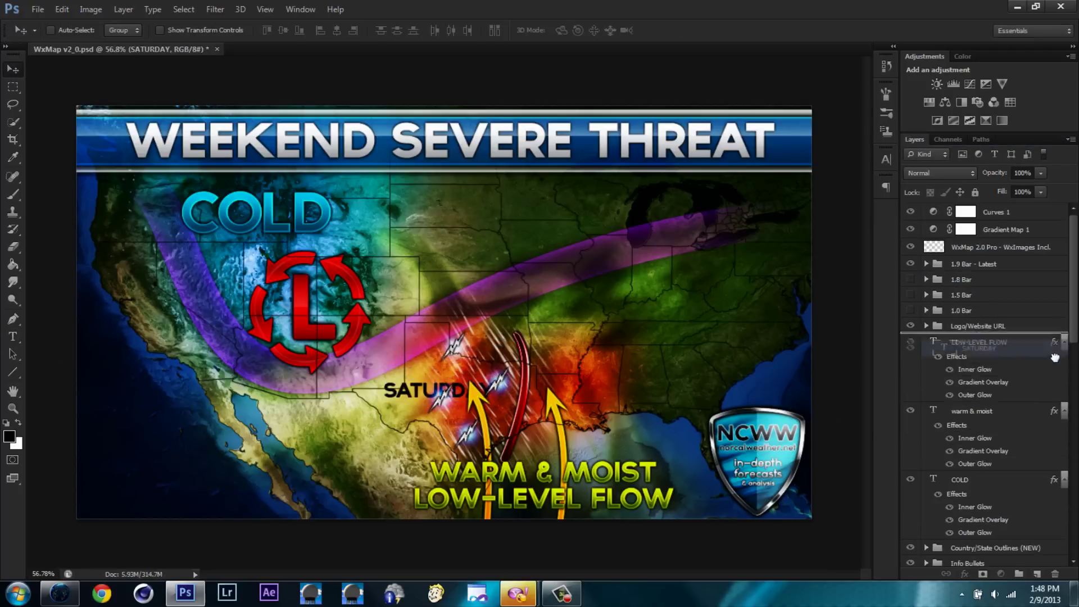
left_click_drag(1006, 502, 978, 334)
mouse_move(455, 399)
left_mouse_down()
mouse_move(496, 380)
mouse_move(480, 340)
left_mouse_up()
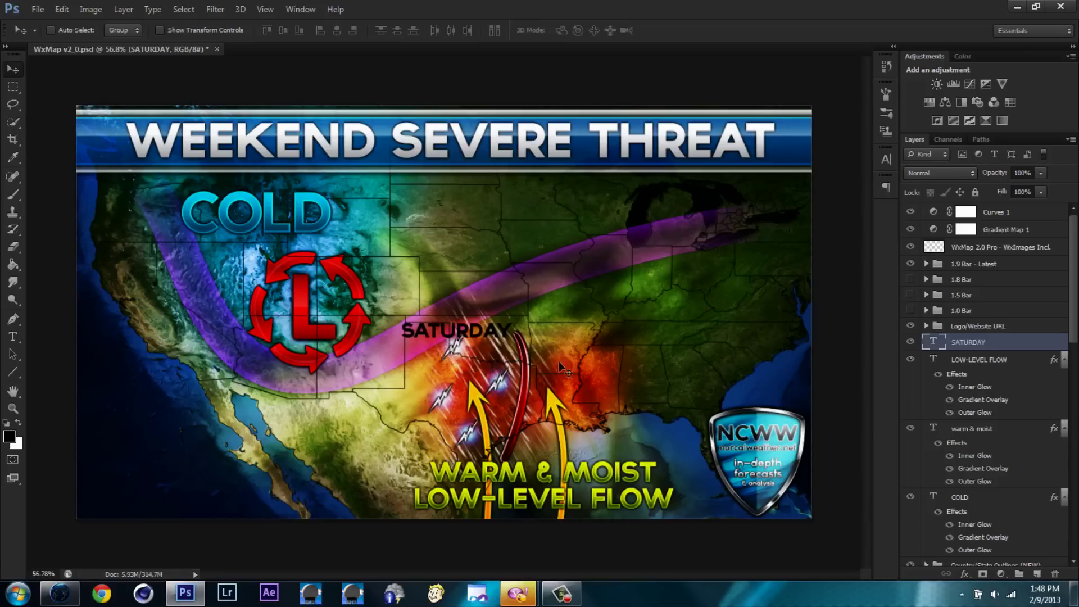
Set SATURDAY's Gradient Overlay stops to grey, with the right stop at about 80%
double_click(979, 343)
left_click(696, 305)
left_click(854, 201)
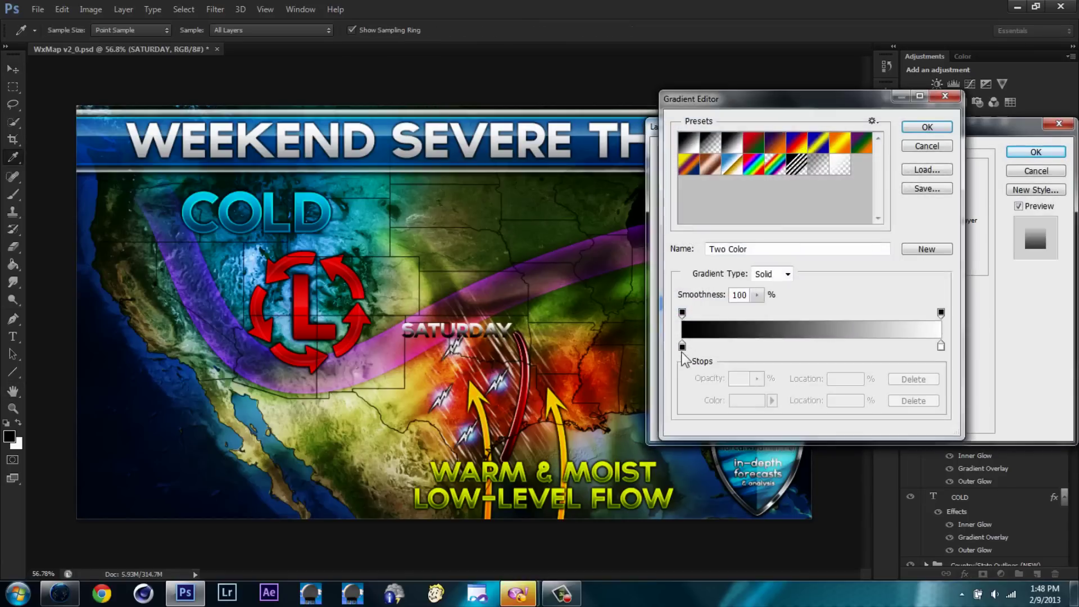
double_click(681, 347)
key("Return")
left_click(941, 346)
double_click(940, 345)
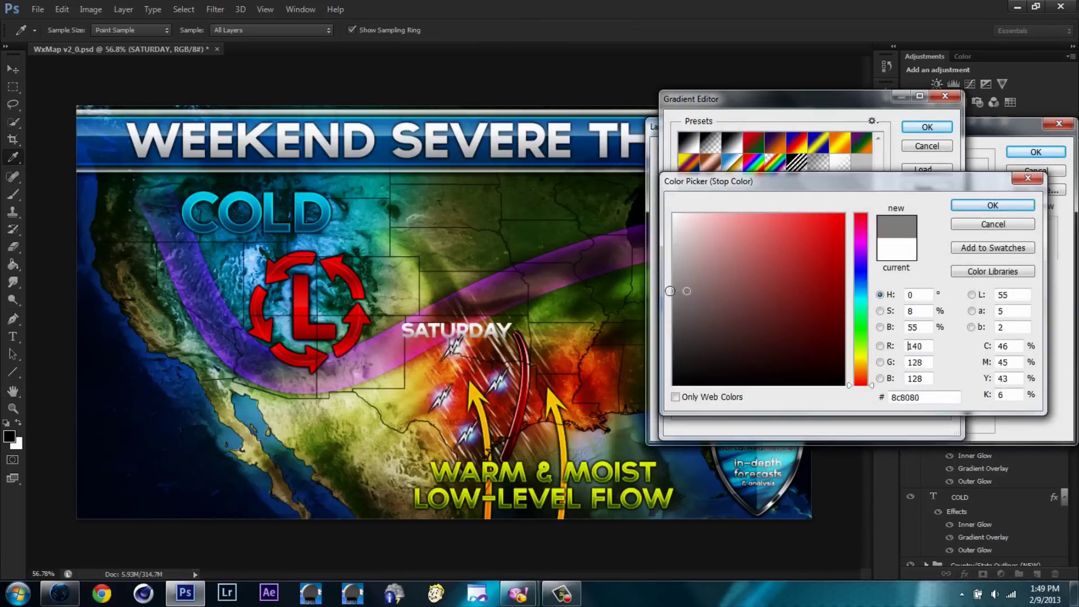
key("Return")
left_click_drag(879, 351, 848, 344)
key("Return")
left_click(697, 332)
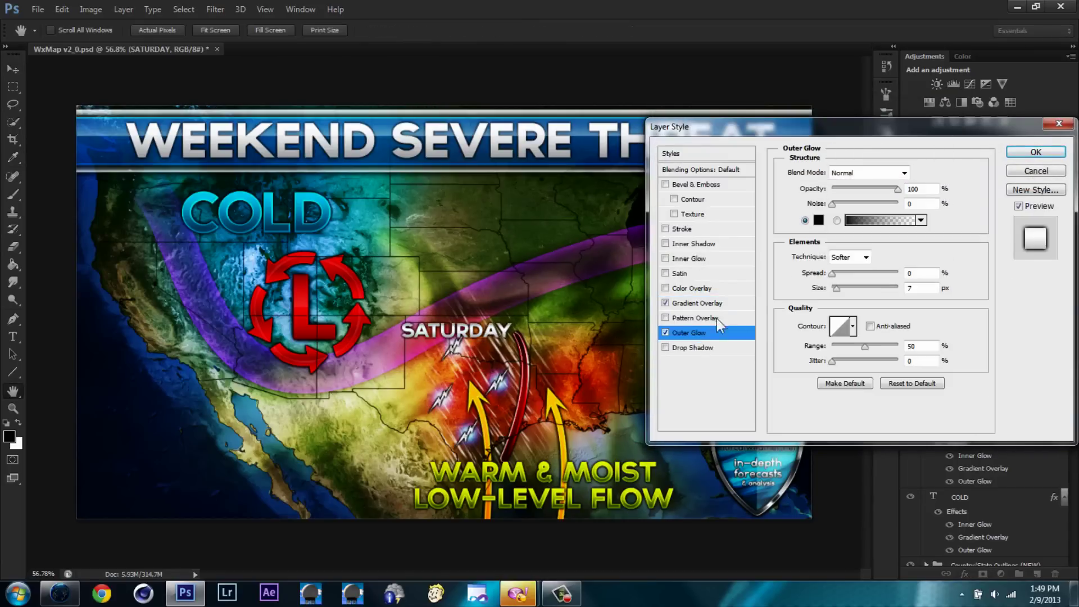
key("Return")
Copy the label to the right over Louisiana and retype it as SUNDAY
key("v")
left_click_drag(480, 338, 624, 349)
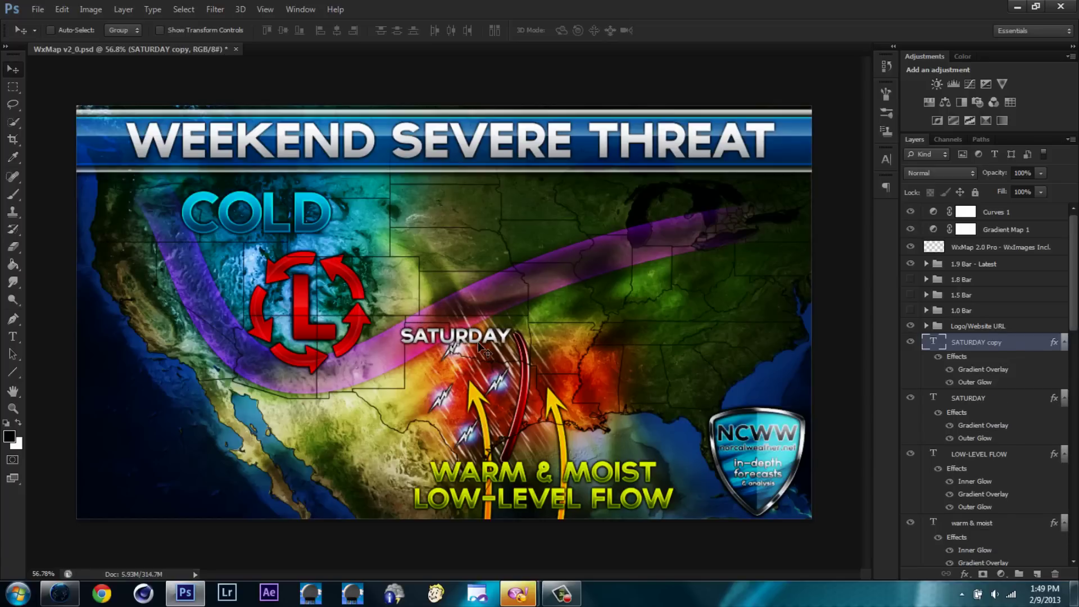
left_click(12, 336)
type("SUNDAY")
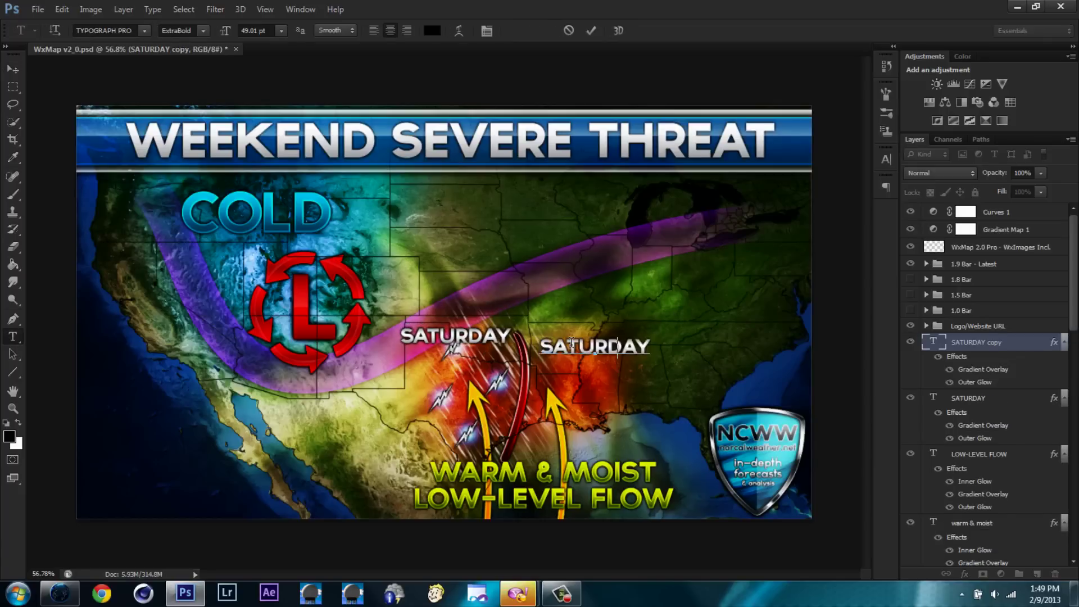
key("ctrl+Return")
key("v")
left_click_drag(595, 346, 584, 349)
Duplicate the Hvy rain layer
scroll(1021, 475, "down", 10)
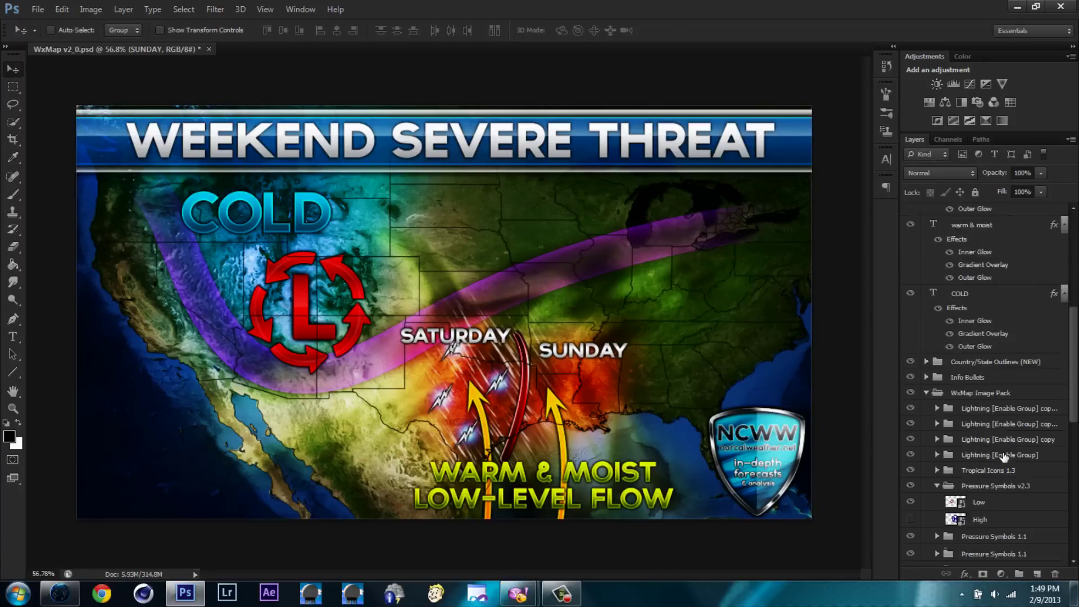
left_click(978, 561)
scroll(989, 505, "down", 4)
key("ctrl+j")
Shrink the Hvy rain copy to about 89%
key("ctrl+t")
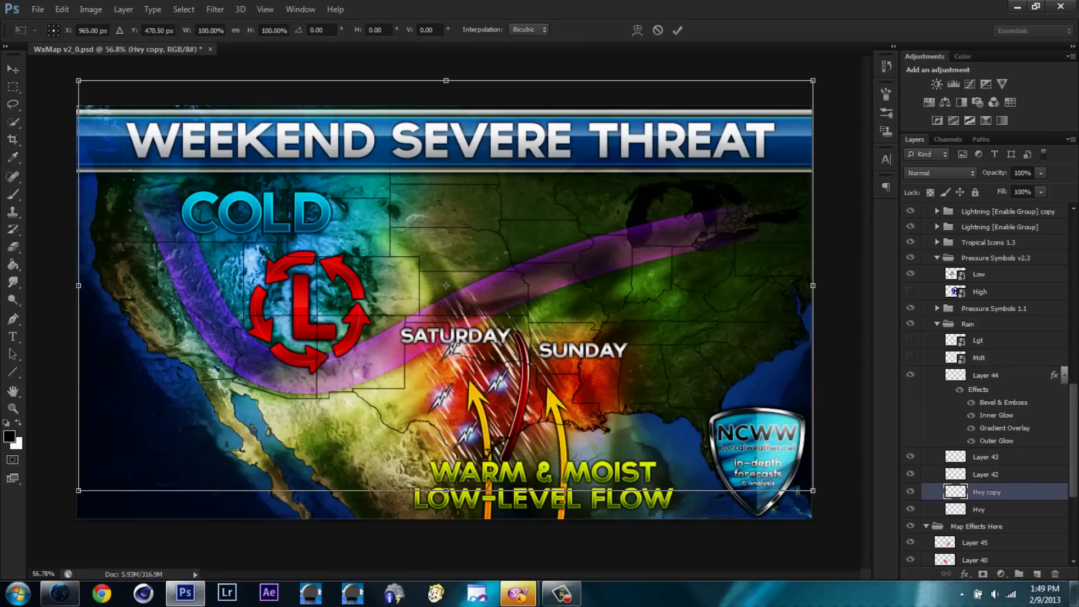
left_click_drag(812, 489, 771, 466)
key("Return")
key("e")
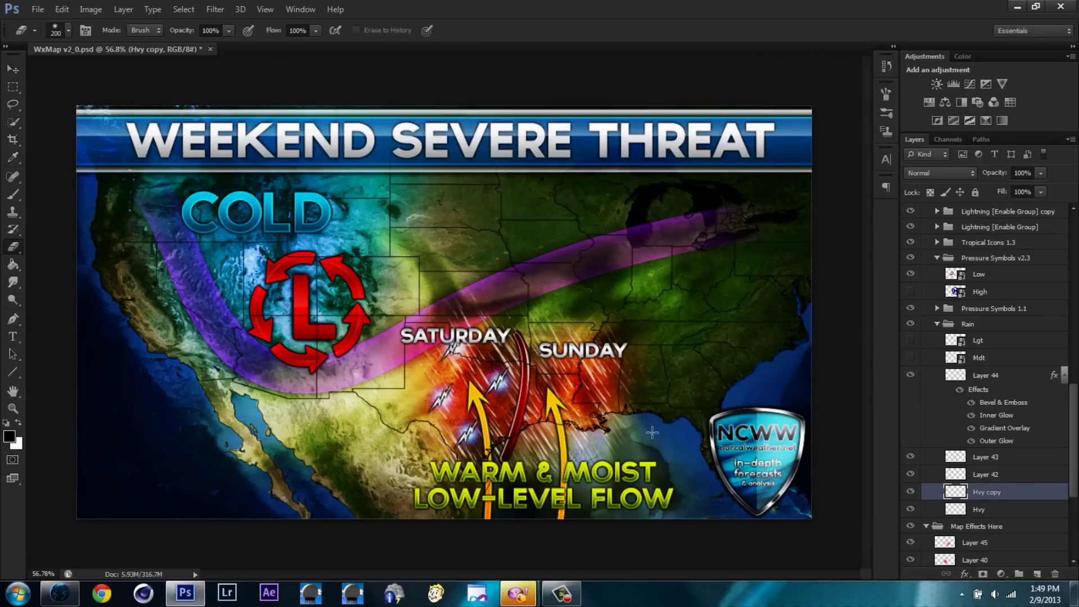
left_click(12, 71)
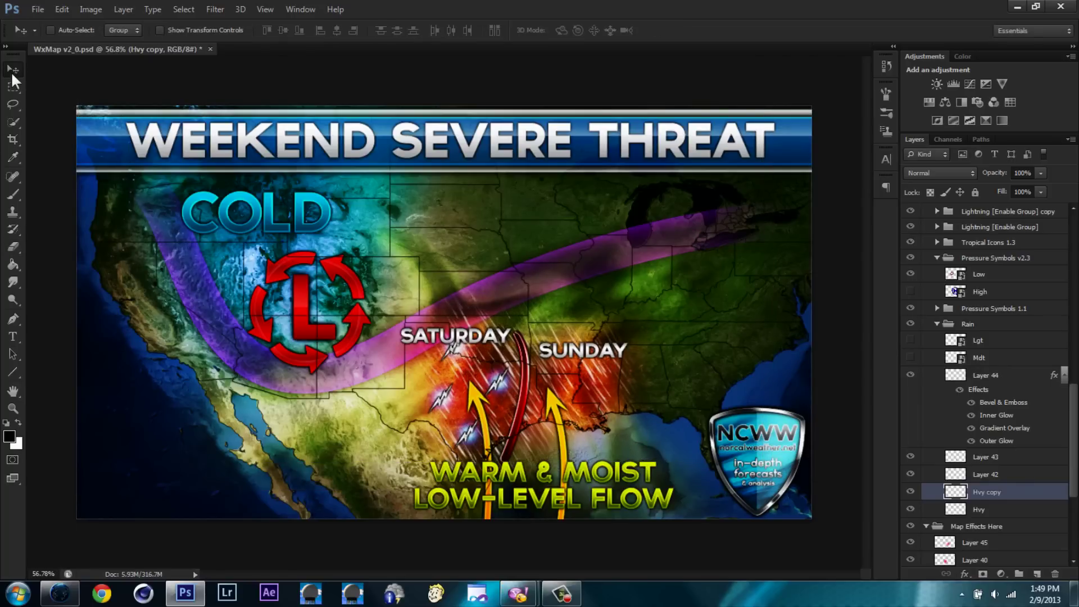
Move the yellow arrows down and right, and raise Layers 43 and 42 in the stack
scroll(1022, 448, "down", 2)
left_click(986, 421)
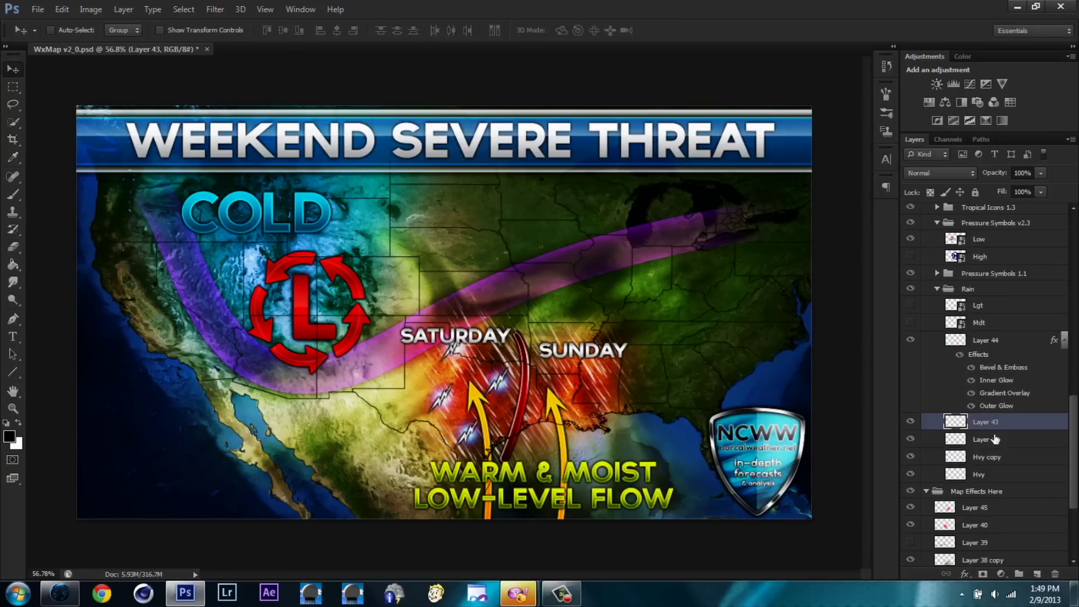
left_click_drag(993, 174, 976, 176)
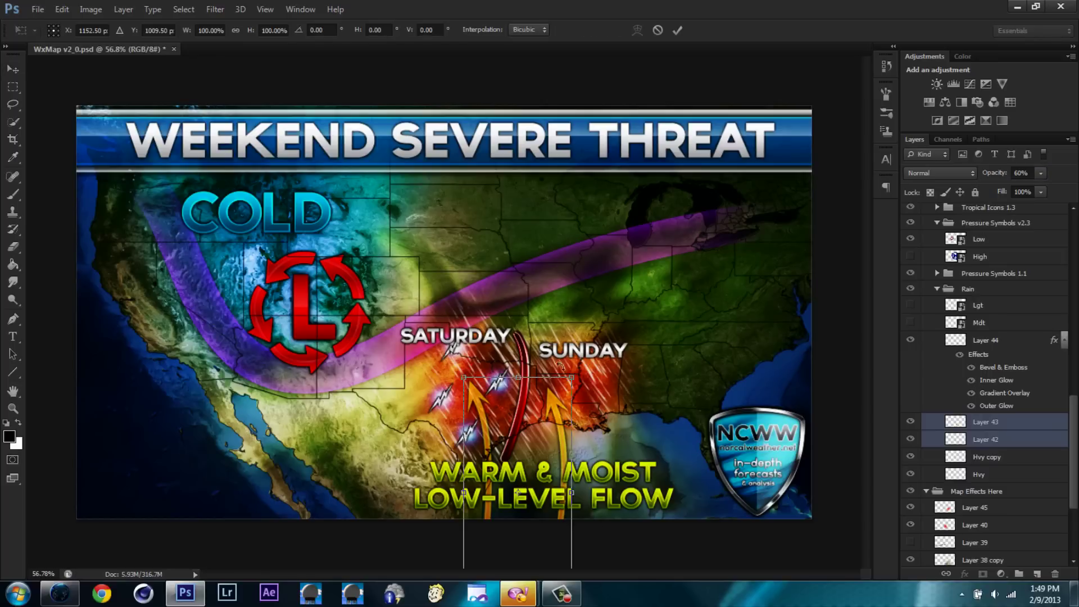
left_click_drag(570, 371, 584, 427)
mouse_move(720, 427)
left_mouse_down()
mouse_move(763, 437)
mouse_move(754, 429)
left_mouse_up()
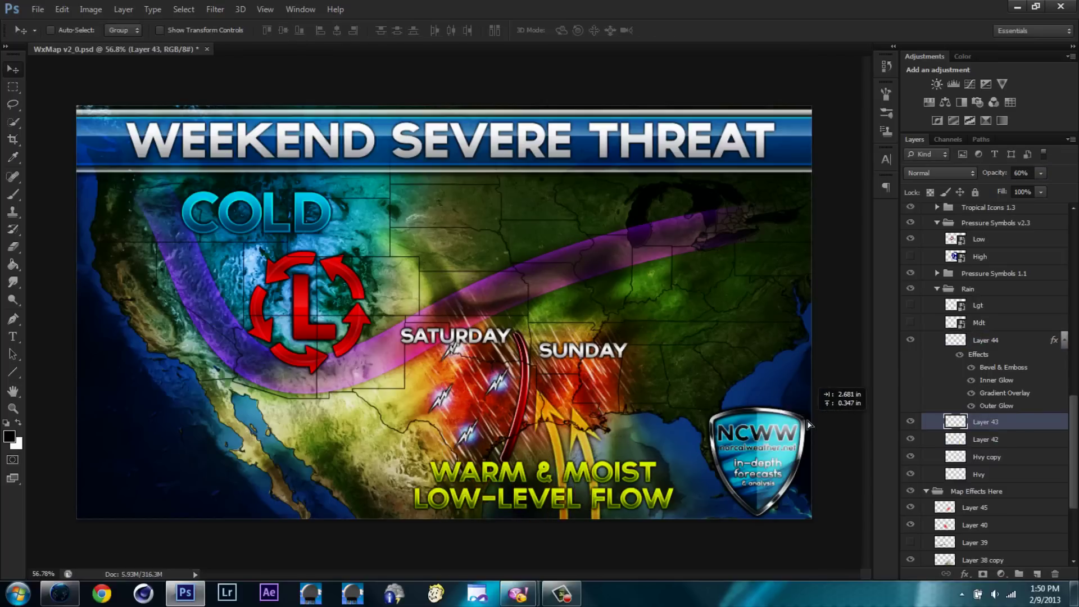
left_click(1003, 445, "shift")
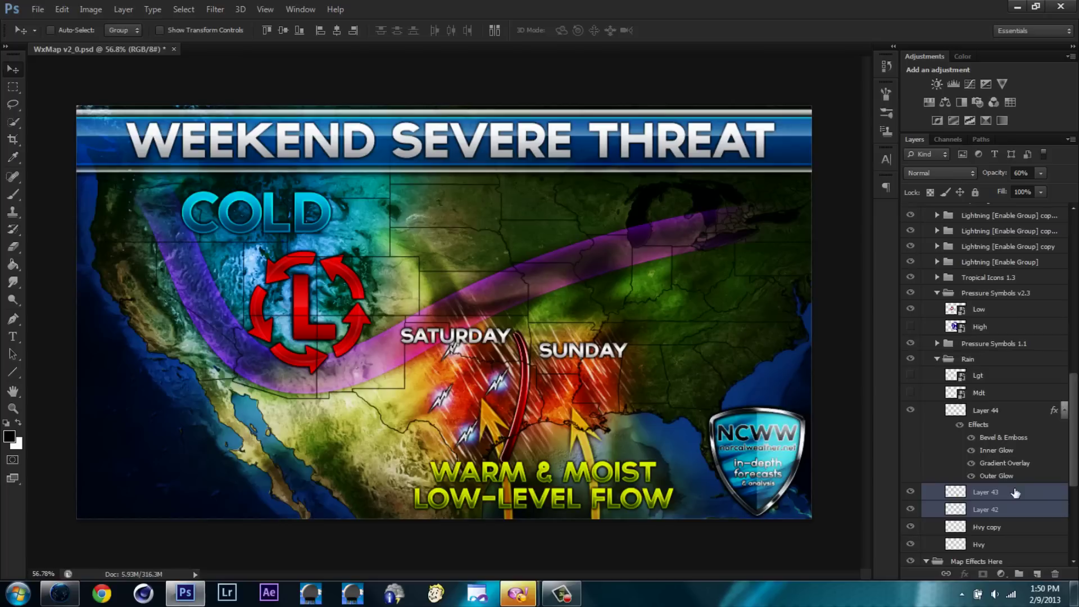
left_click_drag(1003, 445, 1013, 332)
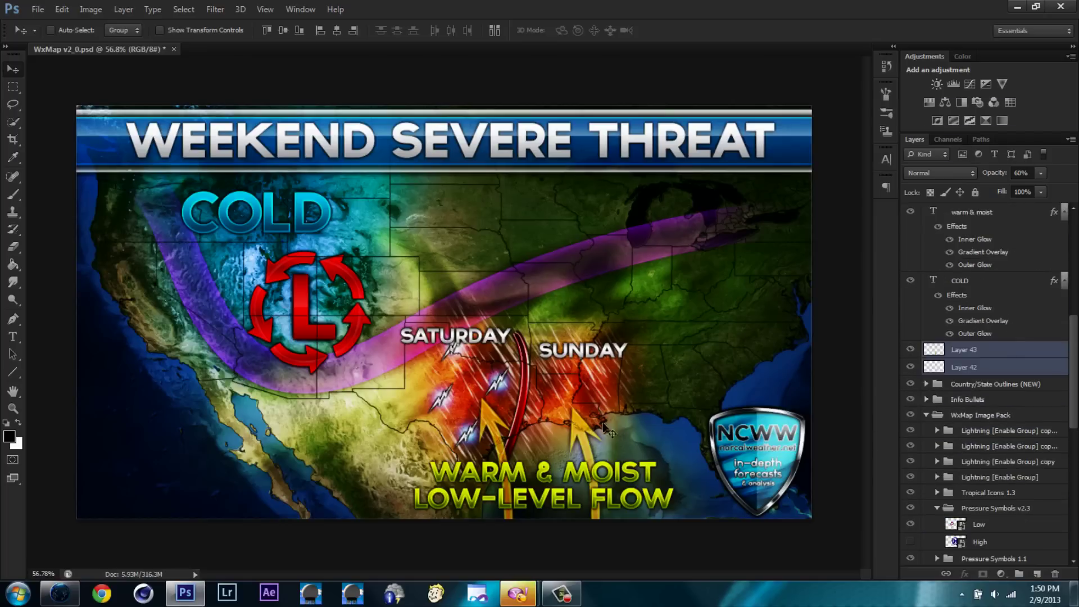
Shift the WARM & MOIST and LOW-LEVEL FLOW captions right, with Faux Bold and tighter tracking
left_click(590, 472, "ctrl")
left_click(596, 498, "ctrl+shift")
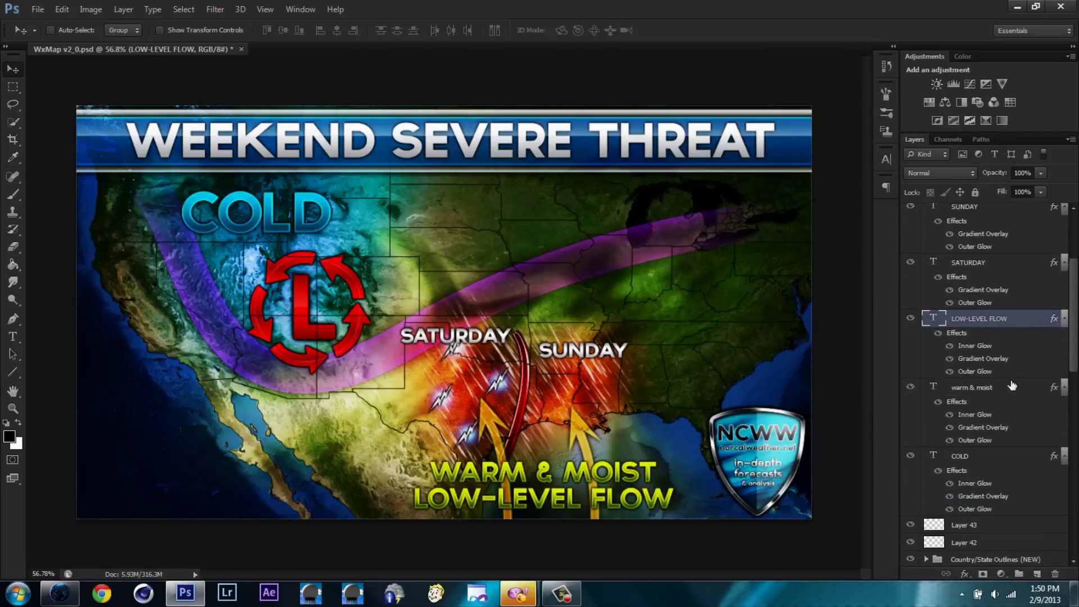
left_click_drag(613, 466, 623, 467)
left_click(12, 336)
left_click(886, 159)
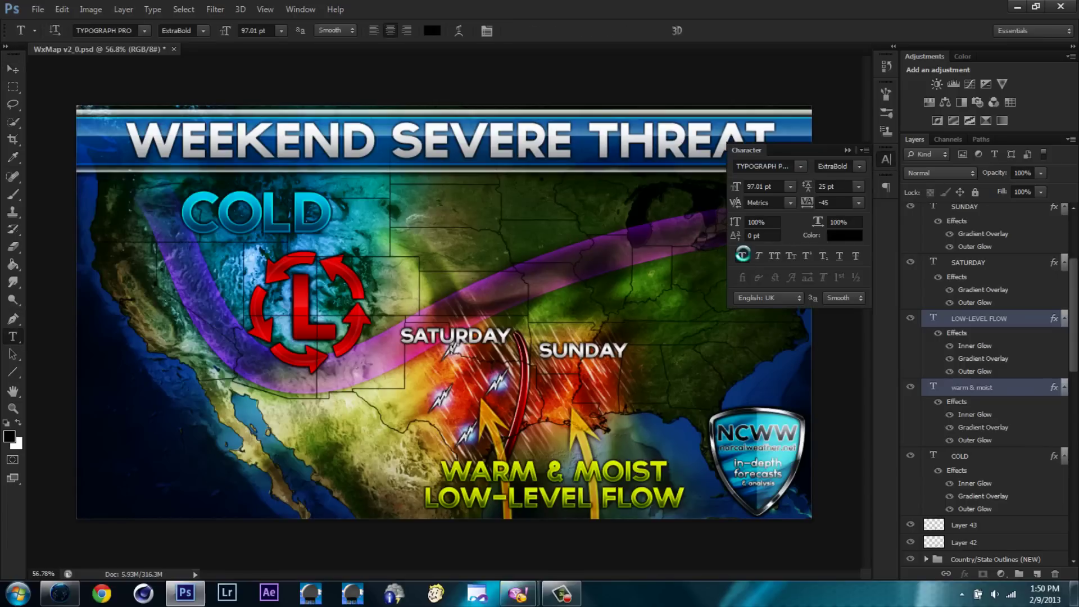
left_click(742, 255)
left_click_drag(807, 205, 798, 206)
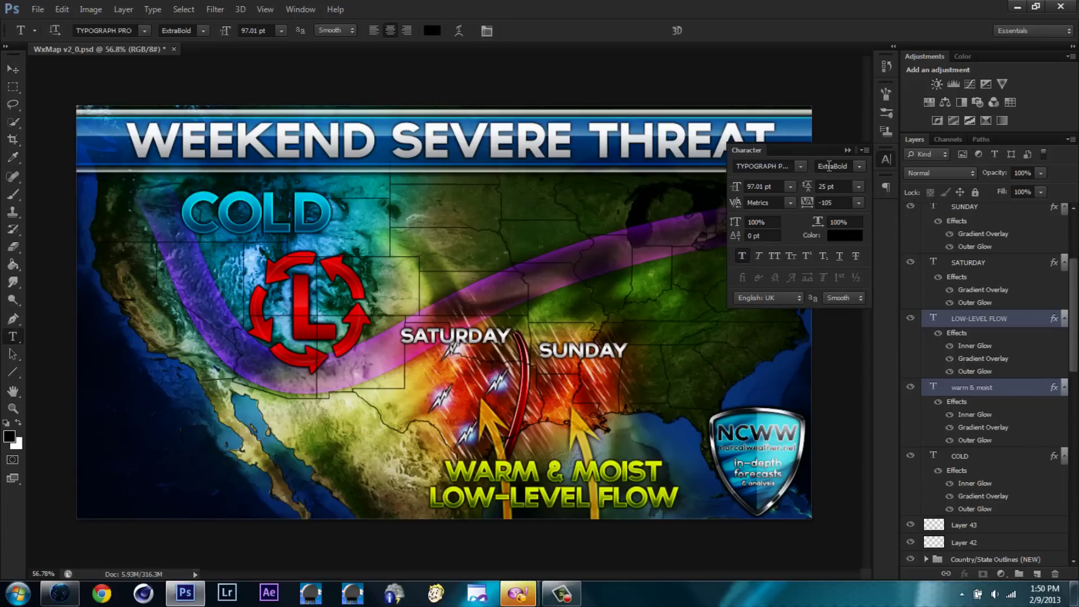
left_click(12, 69)
Flatten Layer 44's red arc effects and nudge the arc slightly right
left_click(655, 503, "ctrl")
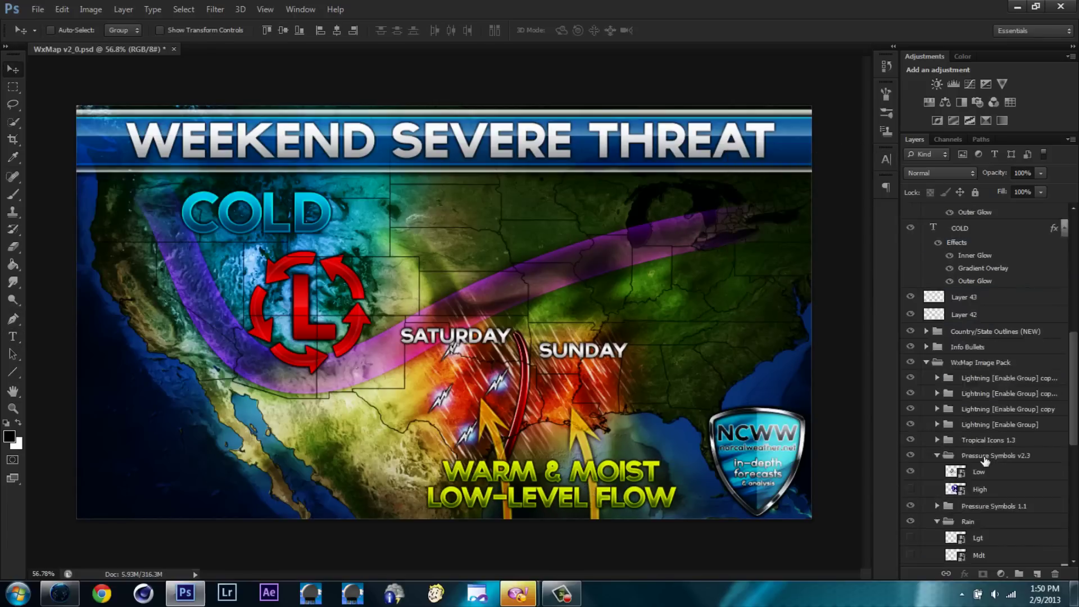
key("ctrl+z")
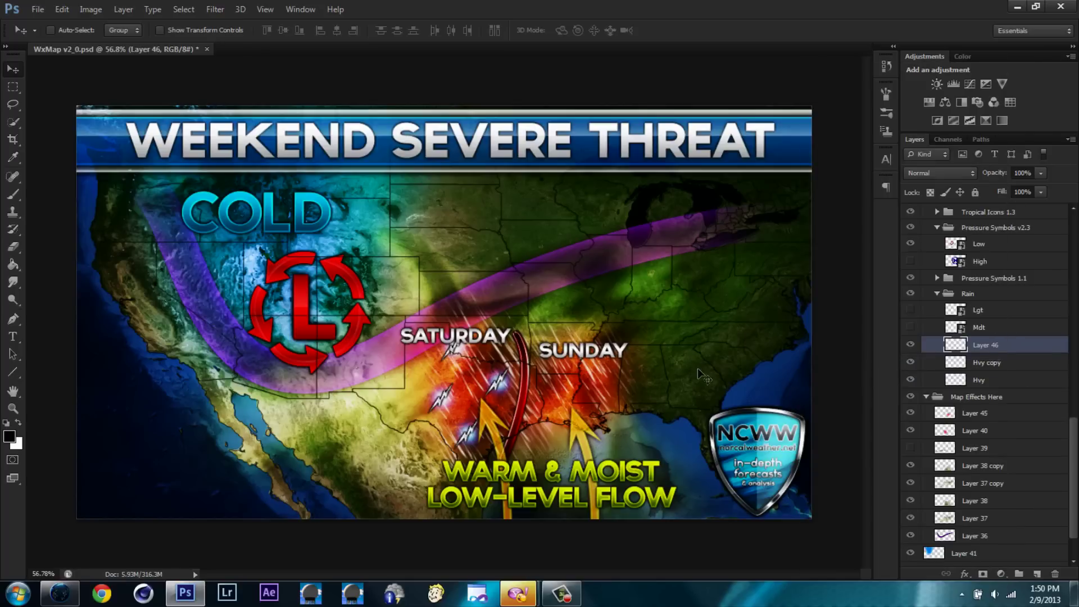
left_click_drag(619, 290, 622, 289)
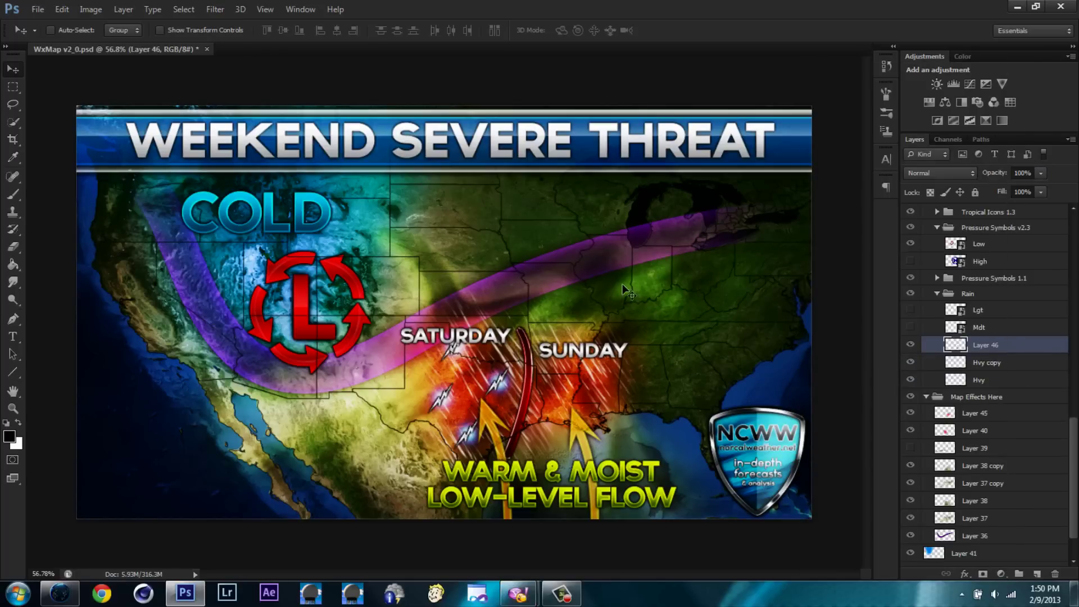
key("ctrl+t")
key("Return")
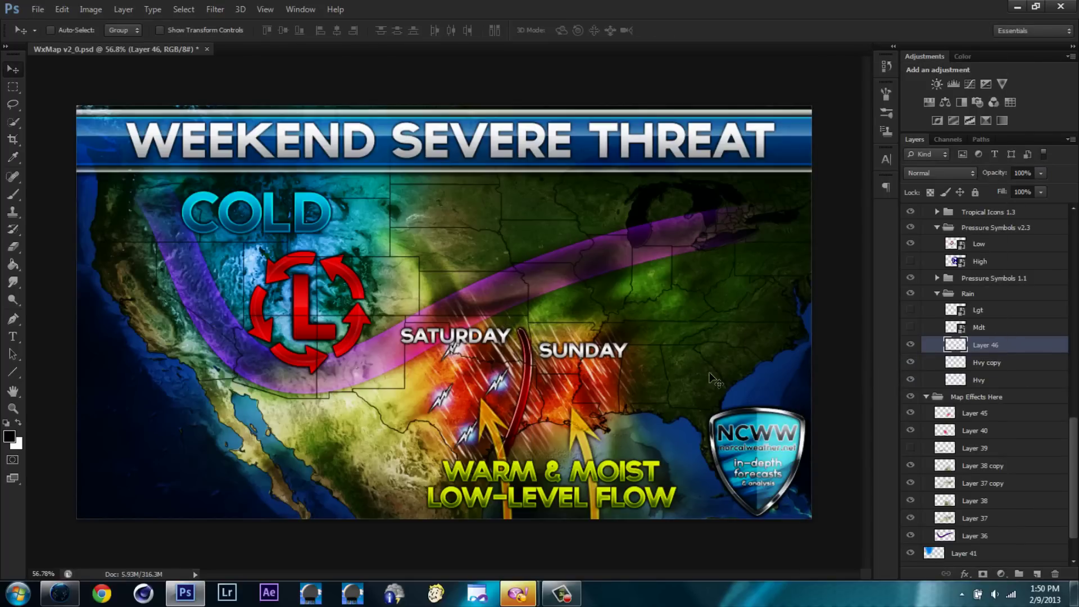
Hide the lightning bolts layer over Texas
key("e")
scroll(656, 318, "up", 5)
scroll(584, 149, "down", 3)
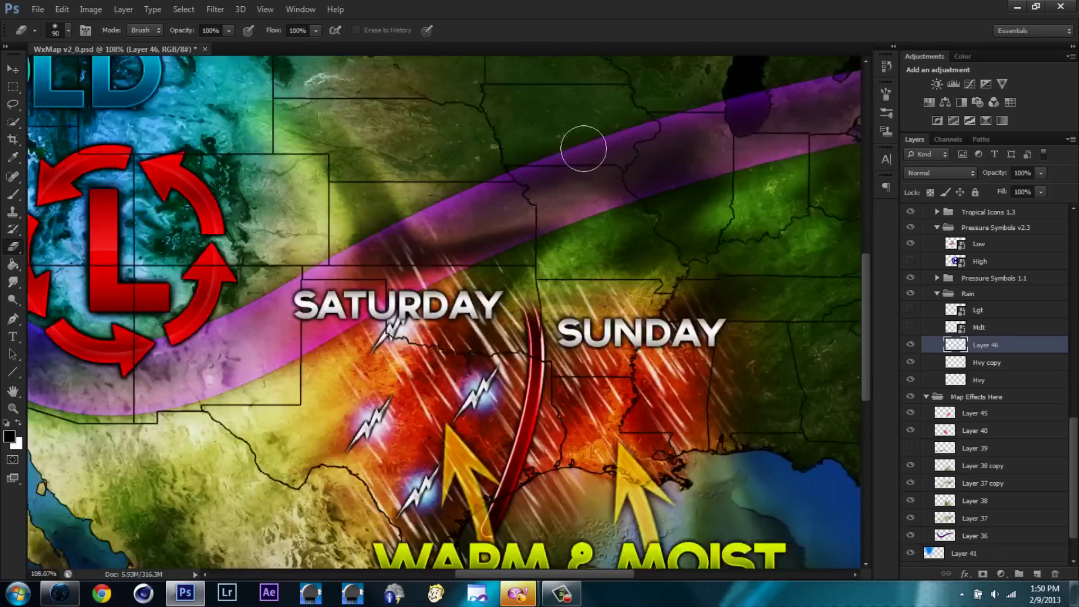
scroll(481, 420, "up", 2)
scroll(482, 419, "down", 4)
key("v")
scroll(501, 259, "down", 1)
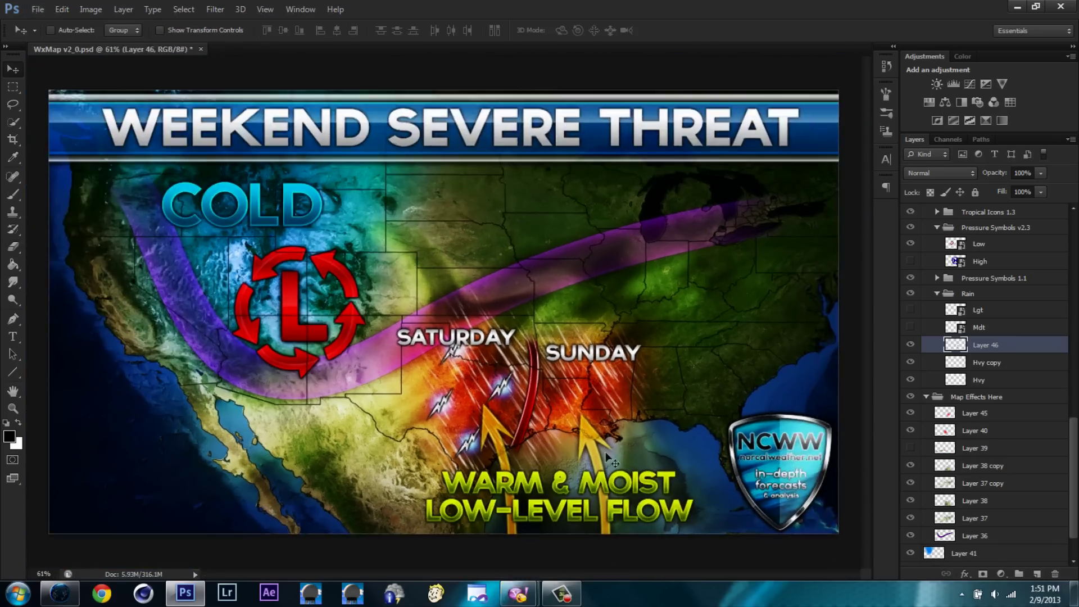
scroll(915, 315, "up", 2)
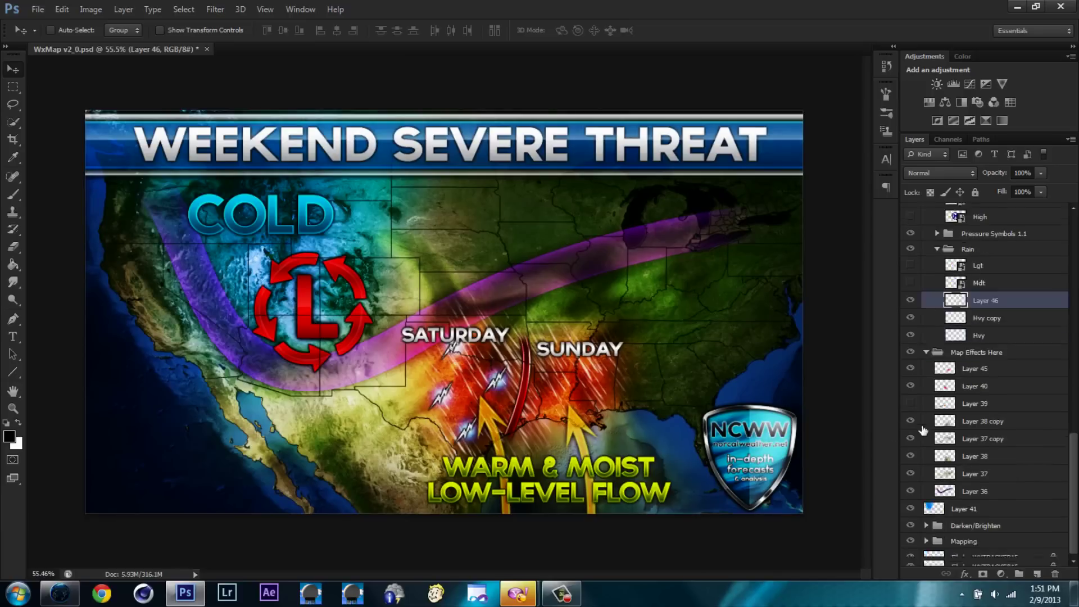
scroll(916, 315, "up", 2)
left_click(909, 345)
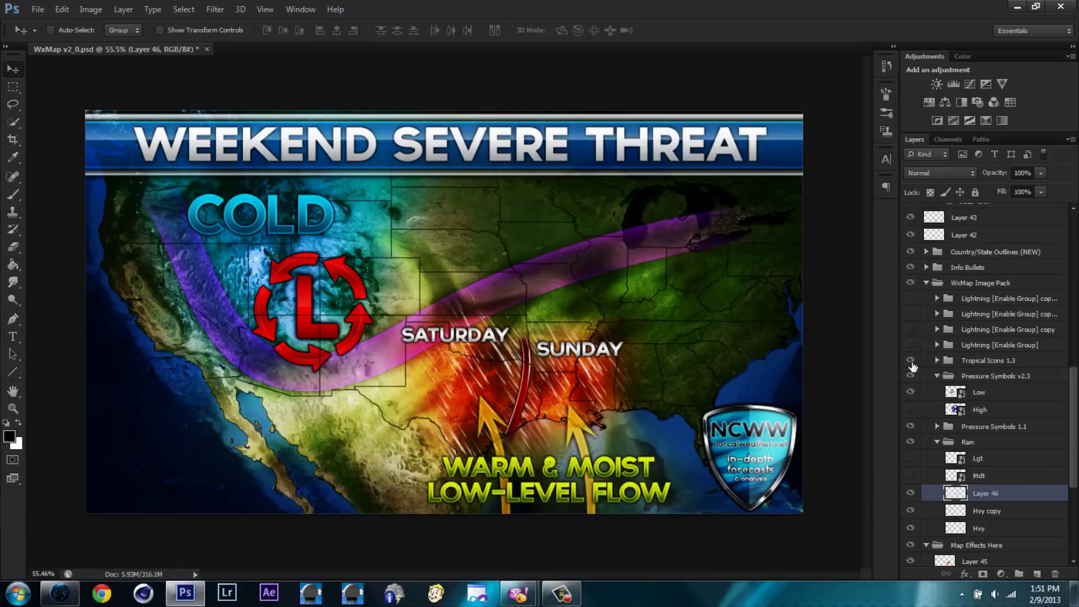
Add a HAIL text label below SATURDAY and shrink it to about a third
left_click(13, 337)
left_click(394, 385)
type("HAIL")
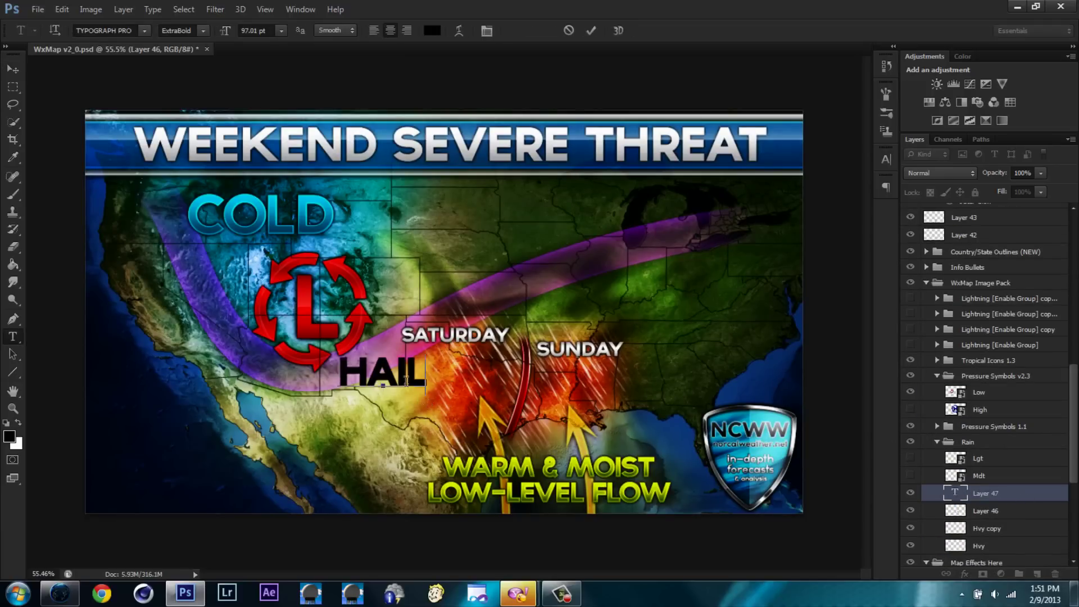
key("ctrl+Return")
key("ctrl+t")
mouse_move(425, 388)
left_mouse_down()
mouse_move(400, 383)
mouse_move(430, 371)
left_mouse_up()
key("Return")
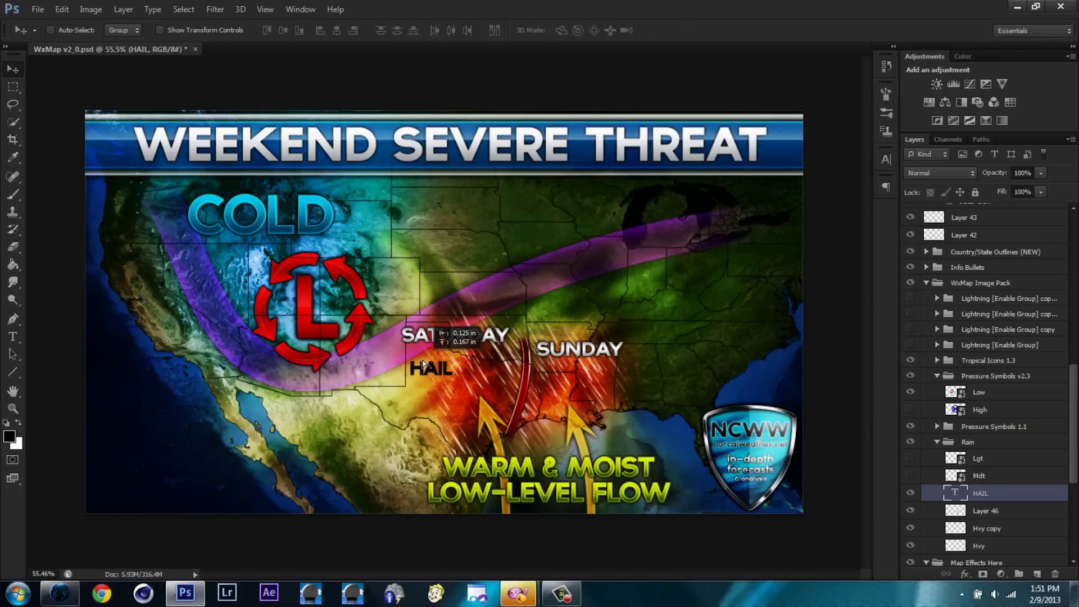
Duplicate the HAIL text and edit the lines into 'HAIL &' and 'ISO'D TORNADO'
key("ctrl+j")
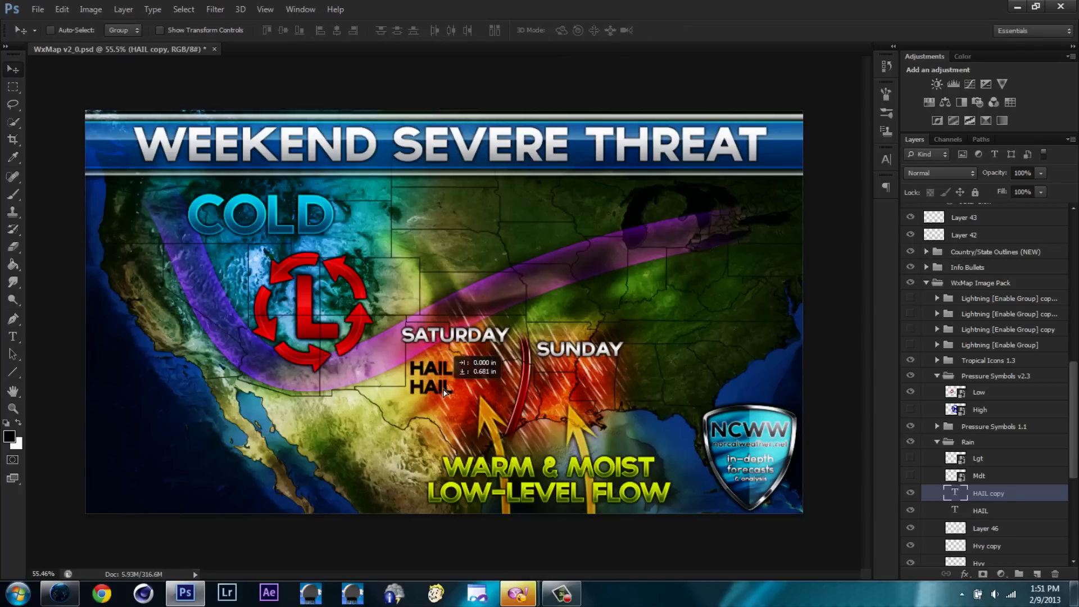
key("t")
left_click(430, 371)
type("&")
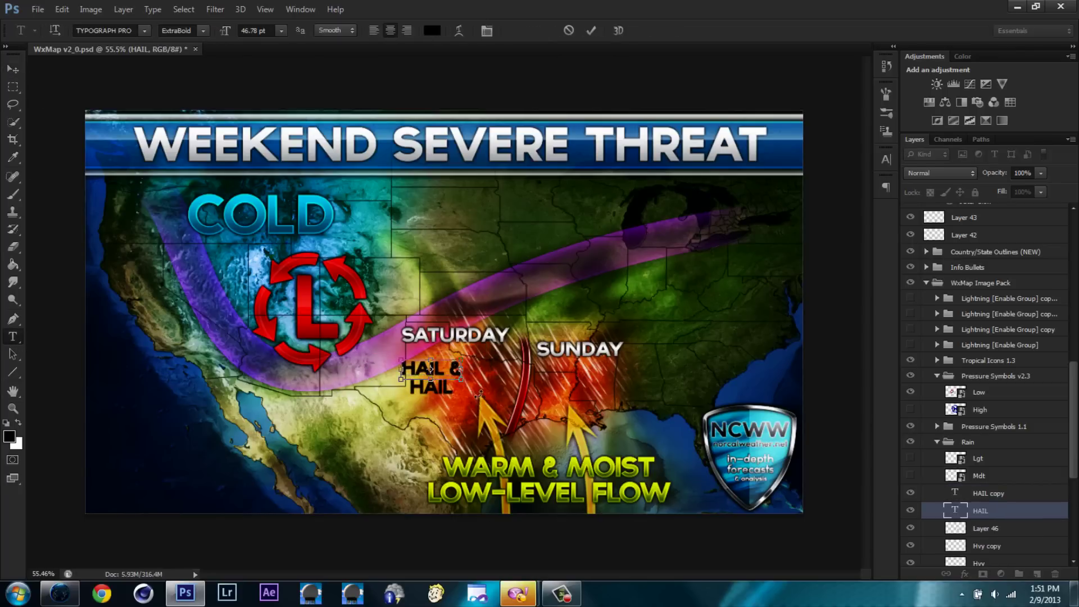
left_click(432, 385)
type("ISO'D TOR")
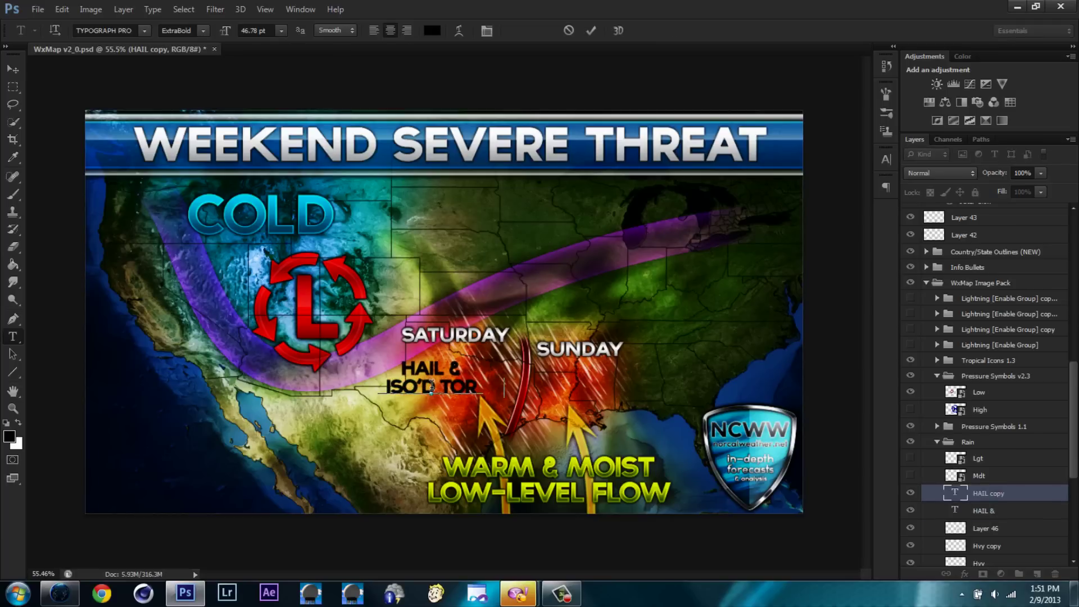
type("NADO")
left_click(12, 68)
Add a THREAT line beneath and move the three-line label under SATURDAY
key("ctrl+j")
key("shift+Down")
key("shift+Down")
key("shift+Down")
key("shift+Down")
key("shift+Down")
key("shift+Down")
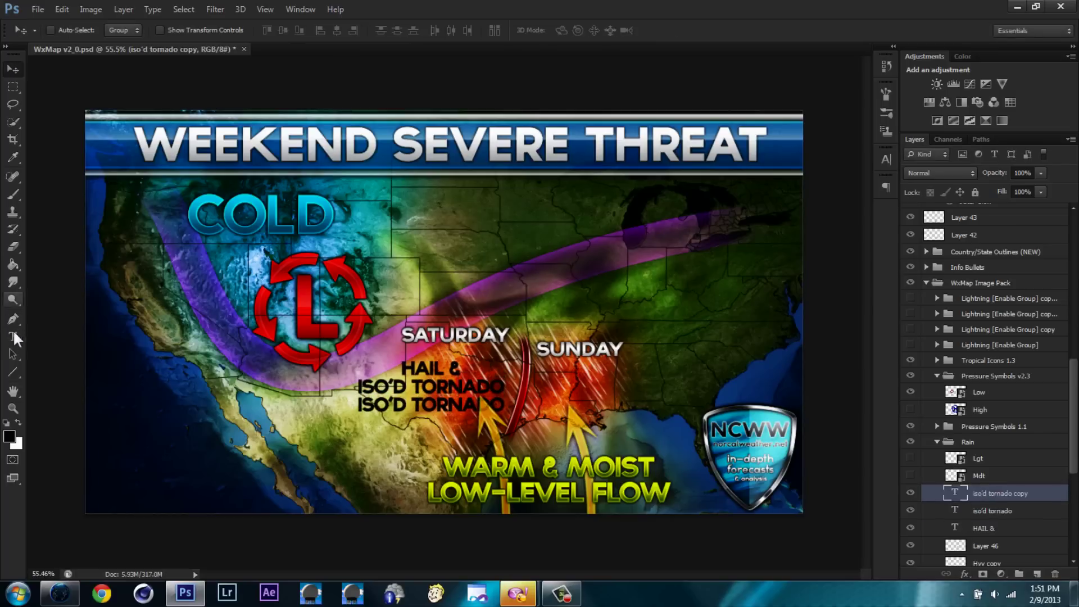
left_click(14, 337)
triple_click(430, 405)
type("THREAT")
key("ctrl+Return")
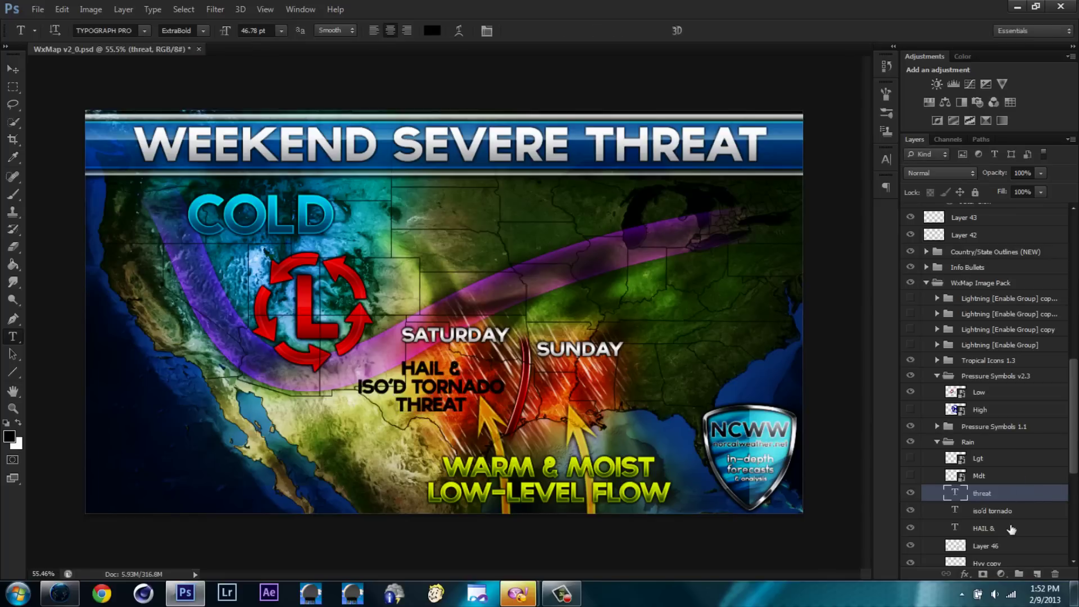
left_click(1011, 530, "shift")
key("v")
left_click_drag(466, 374, 475, 374)
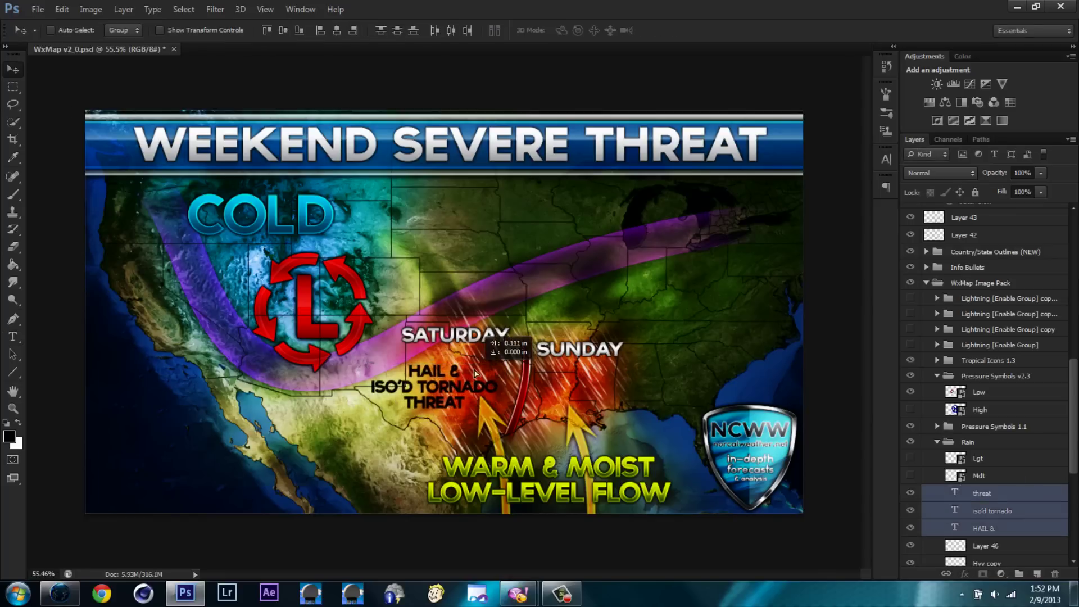
Give the HAIL & line a dark-red to bright-red Gradient Overlay
double_click(1034, 528)
left_click(710, 345)
left_click(804, 199)
left_click(682, 346)
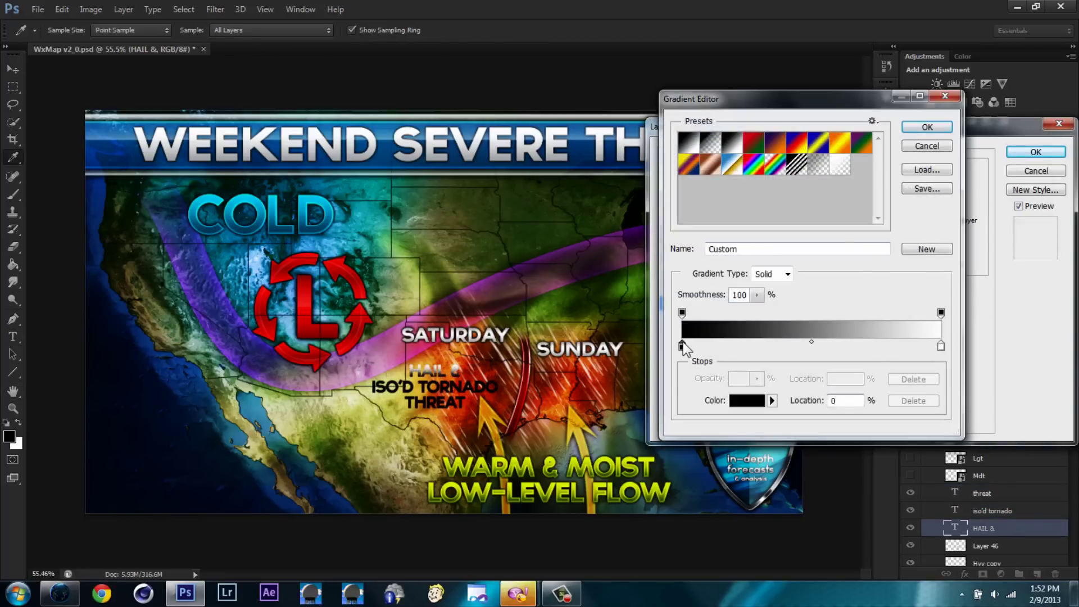
double_click(682, 346)
left_click(860, 215)
left_click(826, 298)
left_click(992, 205)
double_click(941, 346)
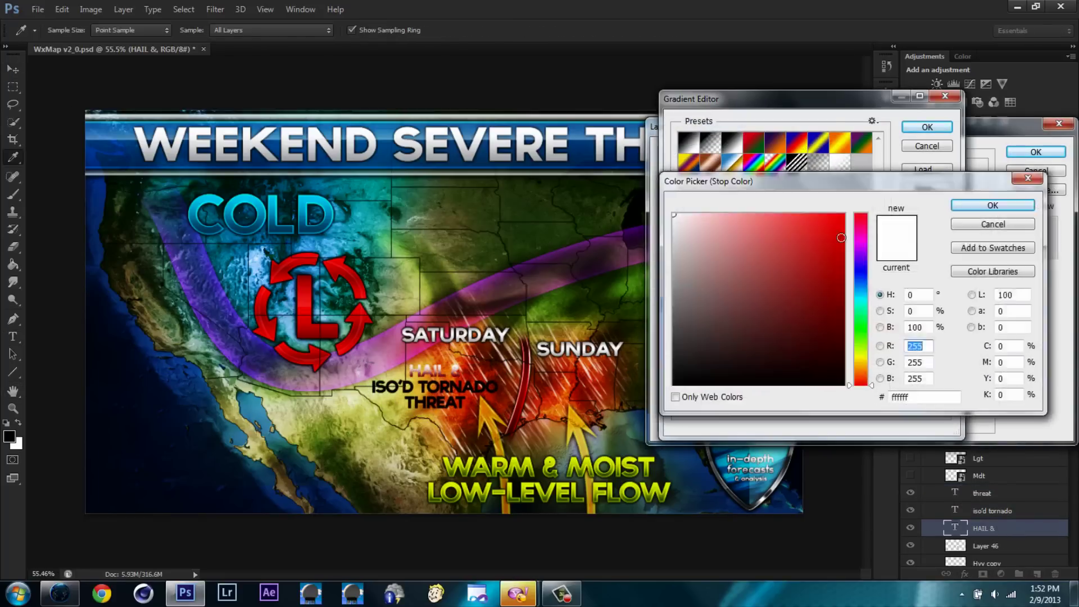
left_click(841, 237)
key("Return")
Add a white Inner Glow with Overlay blending and recheck the gradient stops
key("Return")
left_click(683, 260)
left_click(797, 221)
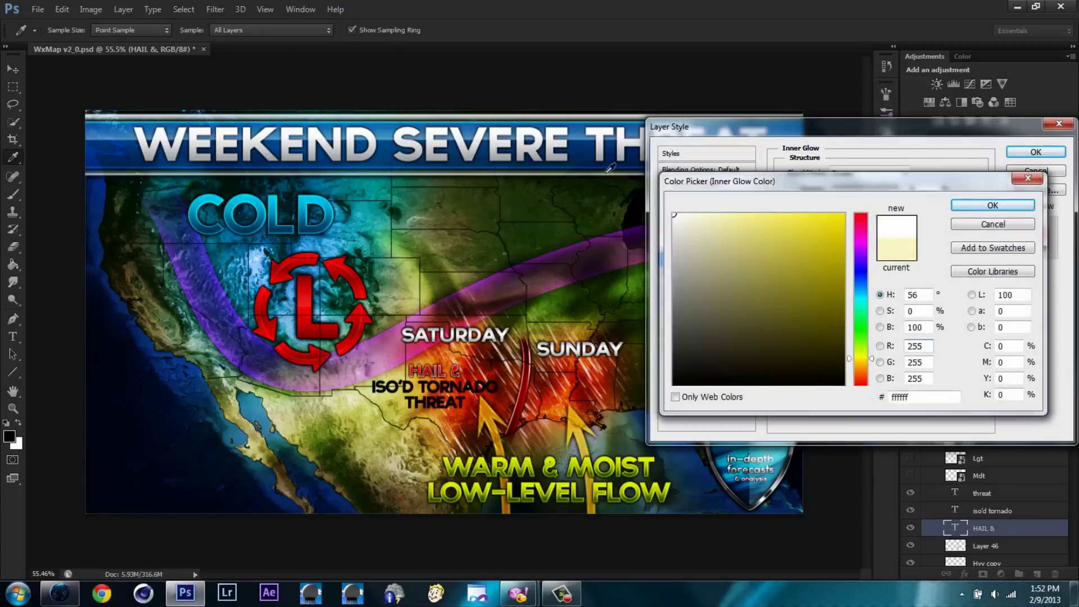
key("Return")
left_click(868, 173)
left_click(854, 346)
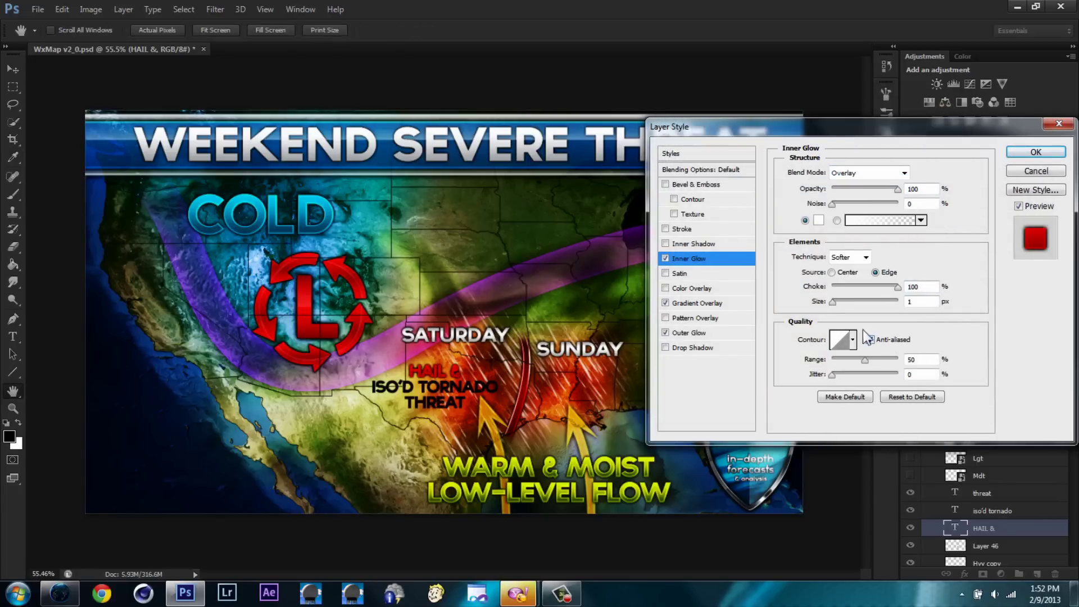
left_click(697, 302)
left_click(865, 205)
double_click(681, 345)
key("Return")
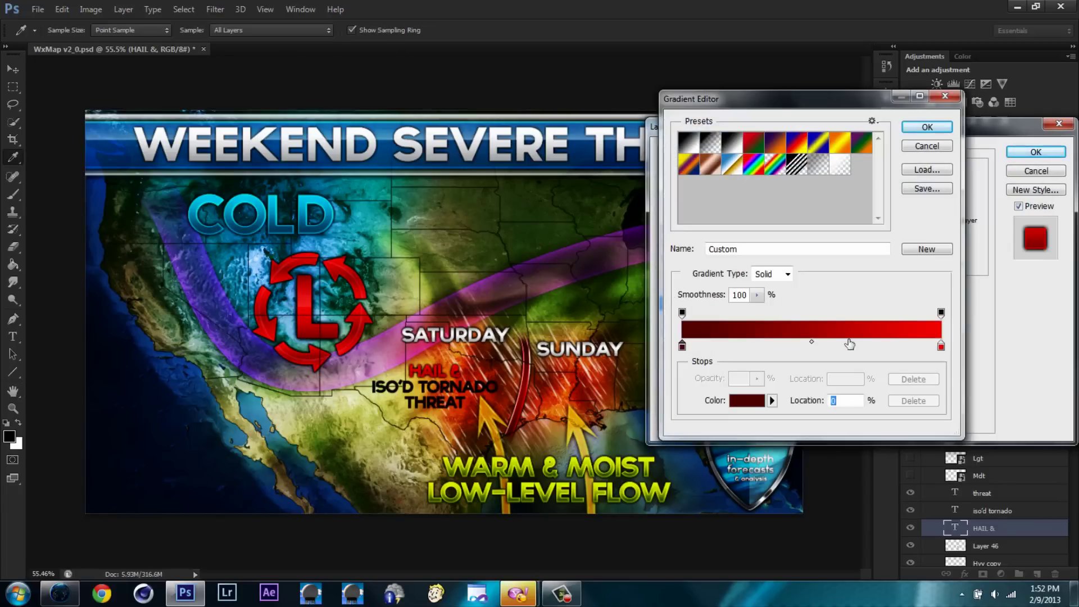
key("Return")
Add a black Outer Glow and accept the layer effects
left_click(688, 333)
left_click(818, 220)
key("Return")
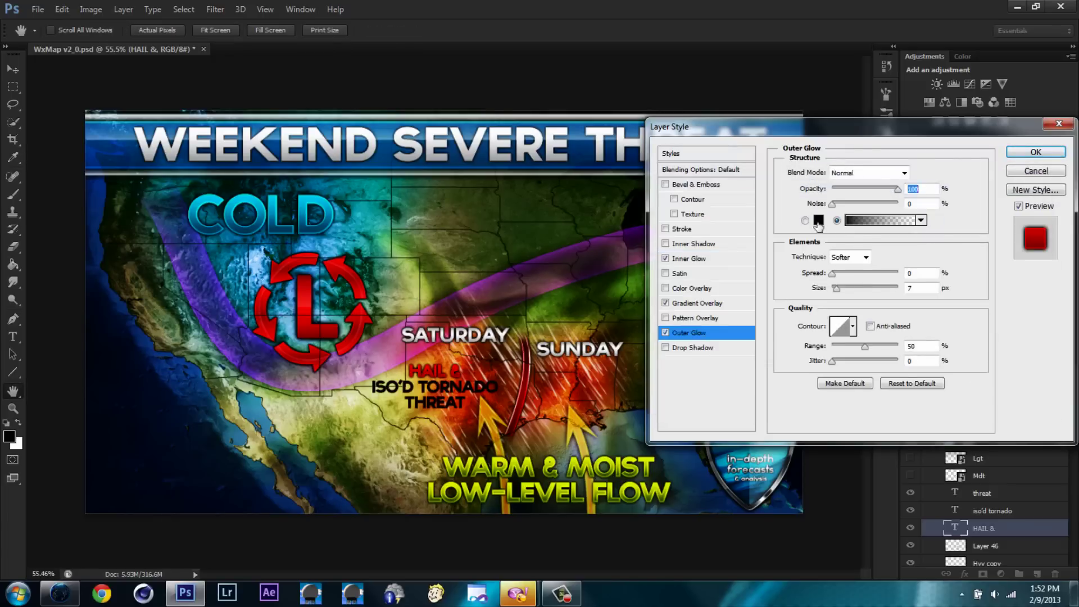
left_click(818, 220)
key("Return")
key("Return")
Copy the HAIL & line's layer style and paste it onto the ISO'D TORNADO and THREAT lines
right_click(983, 528)
left_click(921, 340)
left_click(1014, 493, "shift")
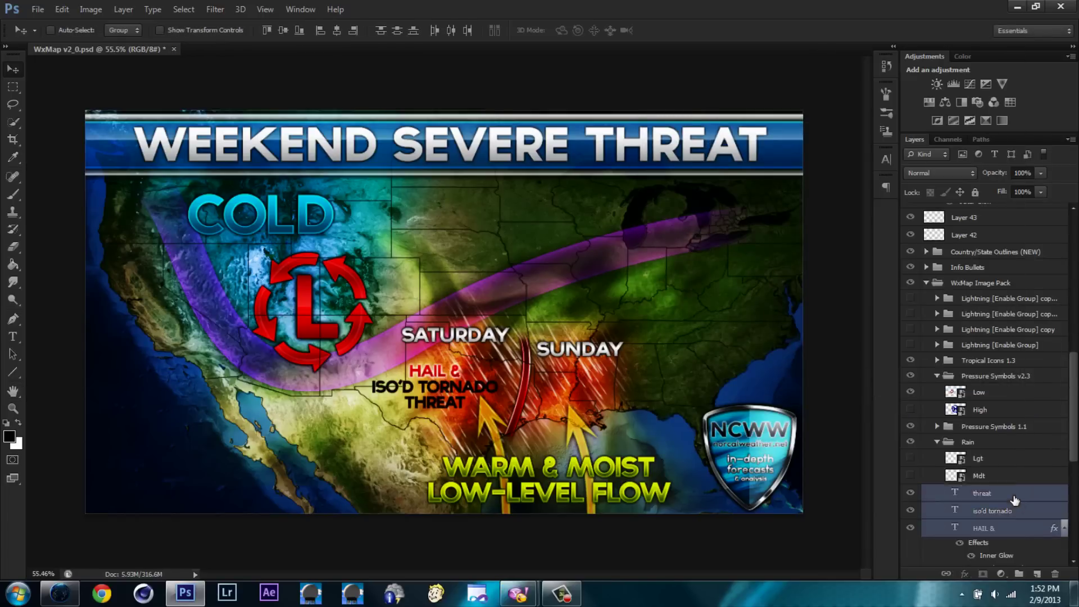
right_click(1014, 499)
left_click(871, 441)
Duplicate the red label onto the Southeast and retype it as 'DMG WIND/' and 'TORNADO THREAT'
left_click_drag(458, 385, 648, 394, "alt")
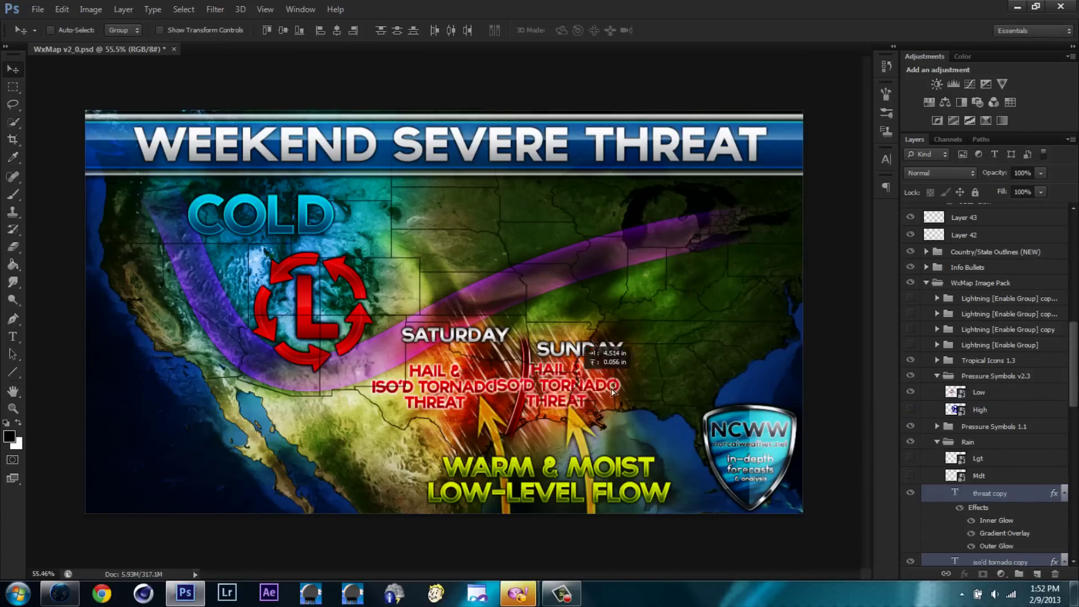
left_click(632, 383)
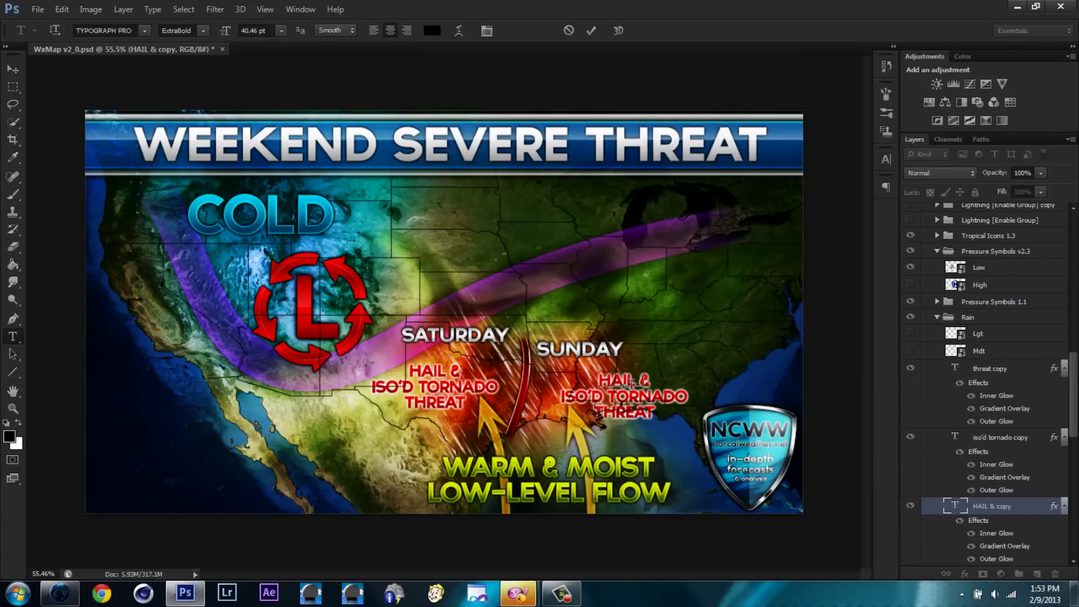
type("DMGWIND/")
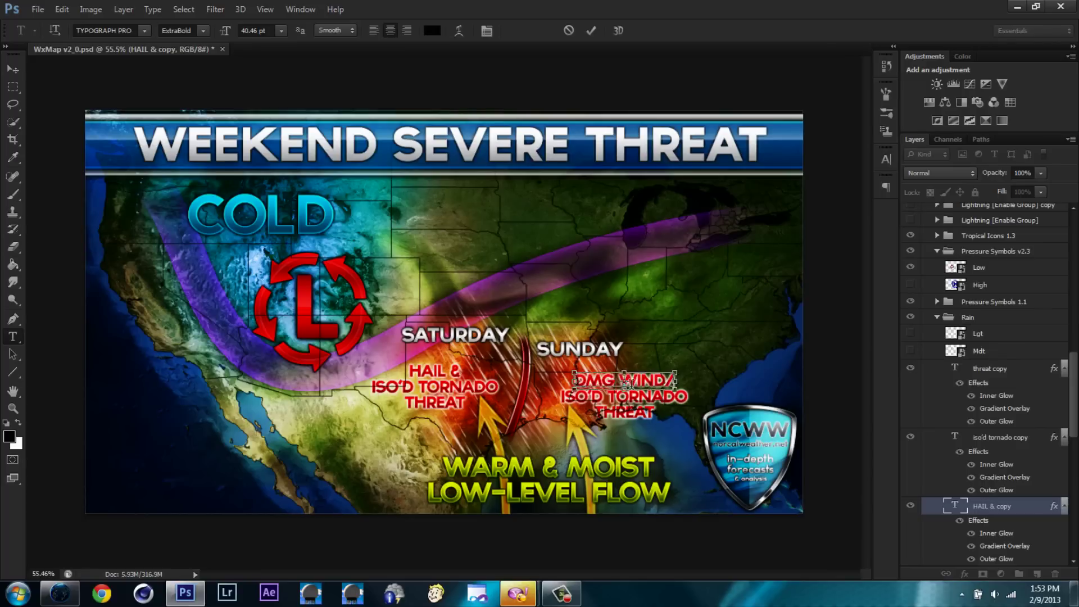
left_click(637, 395)
key("ctrl+a")
type("TOR")
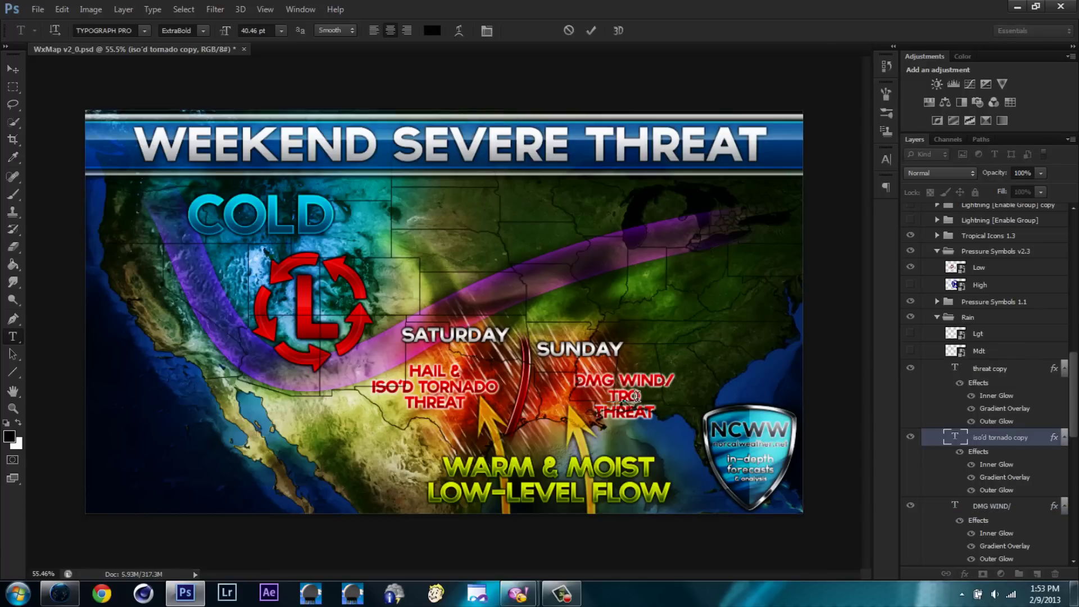
type("NADO TGREAT")
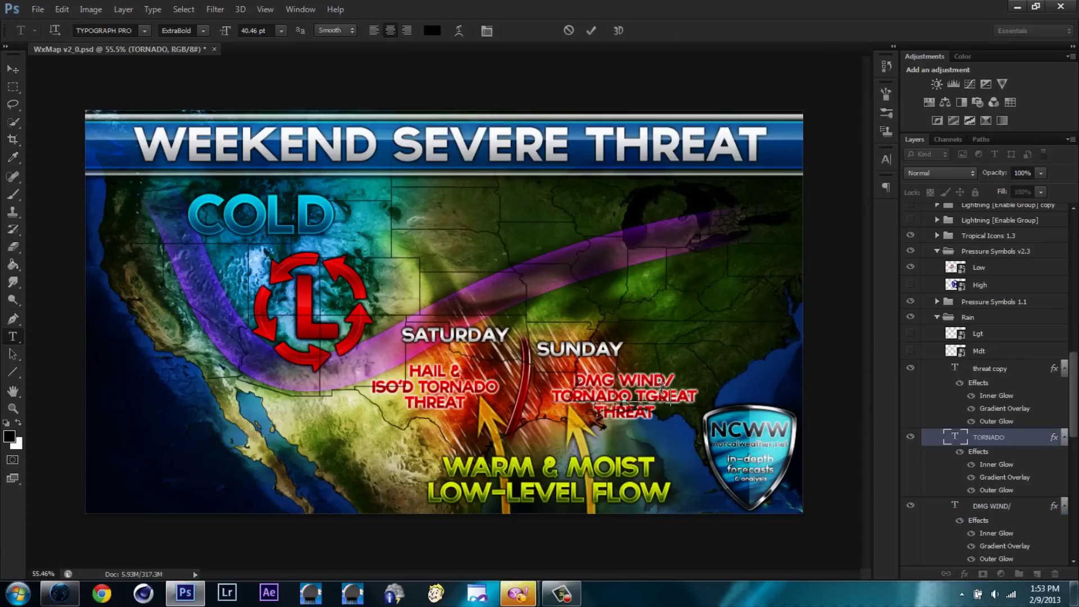
triple_click(661, 387)
type("TORNADO THREAT")
left_click(1015, 389)
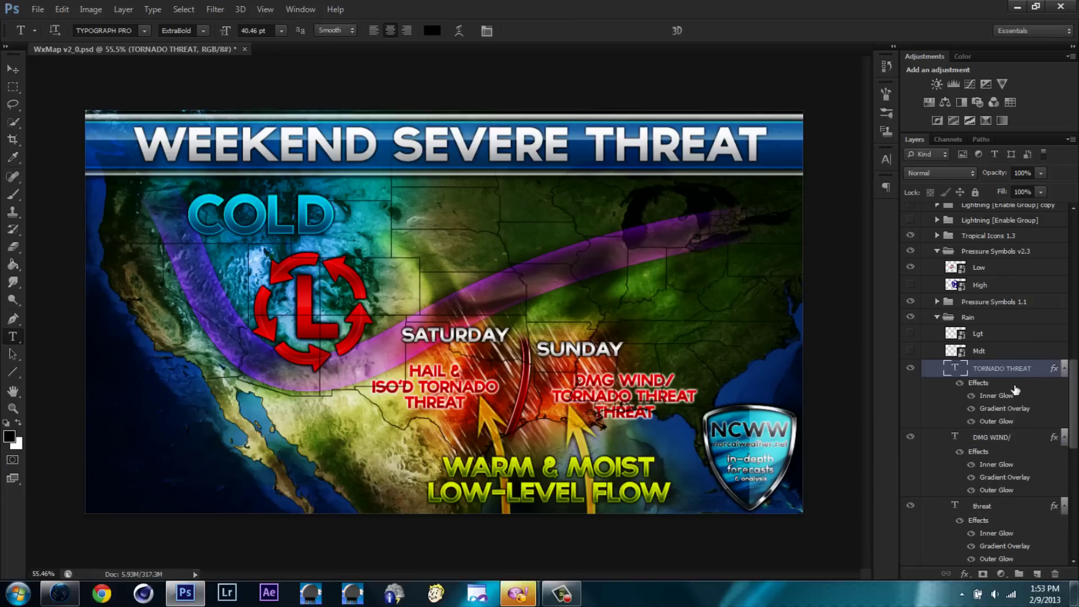
Move the label layers up the stack and shift the red labels into final position
scroll(1027, 439, "up", 2)
scroll(1027, 440, "up", 2)
scroll(1017, 483, "up", 1)
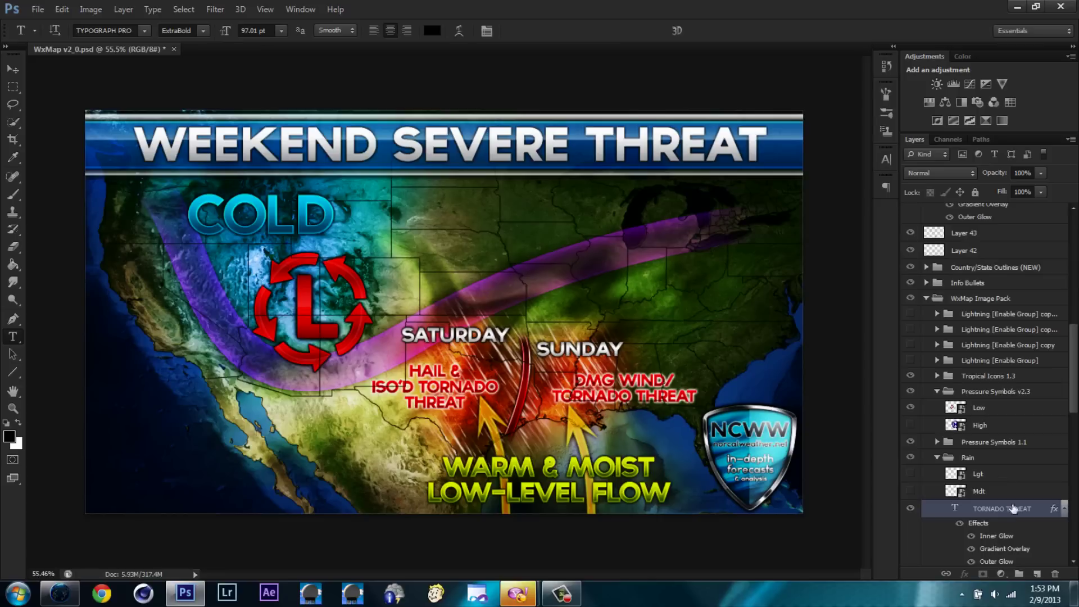
left_click_drag(1014, 508, 994, 261)
key("v")
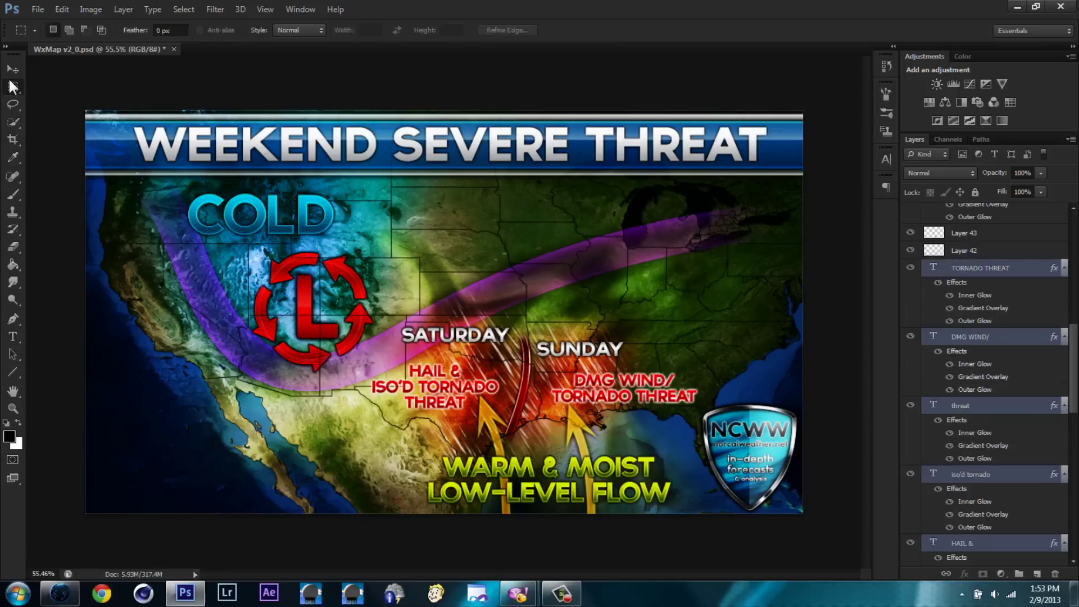
left_click_drag(703, 392, 646, 385)
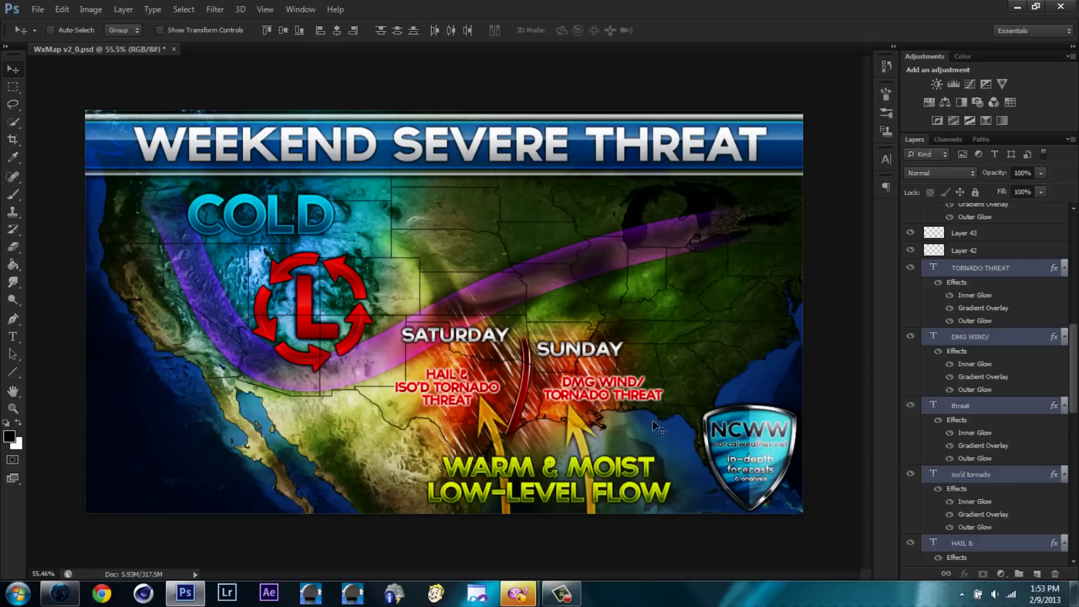
Save the map as a PNG copy named 'feb 9th - 2'
left_click(37, 9)
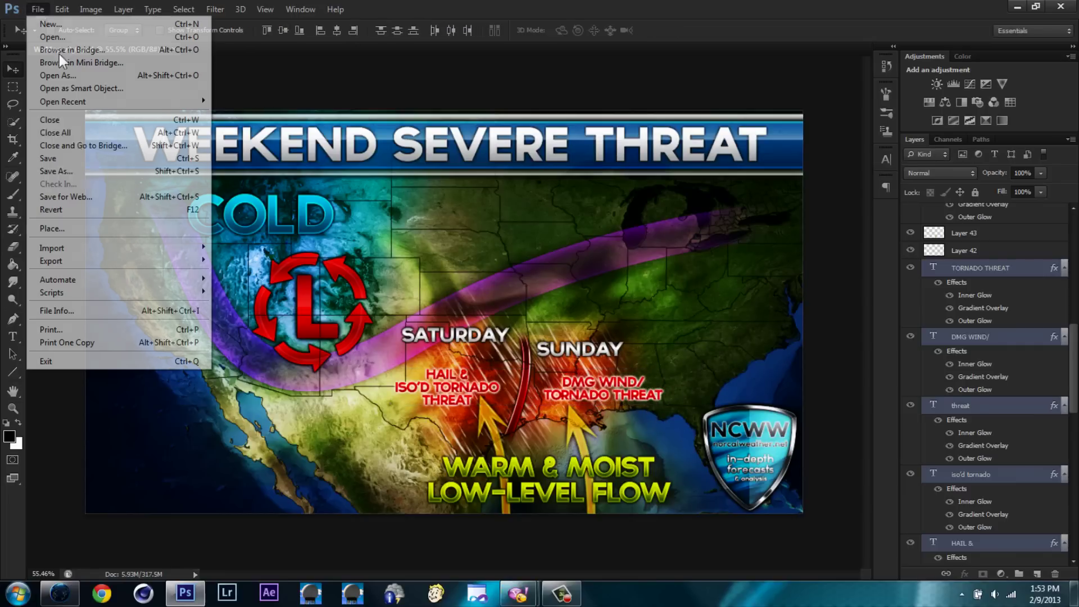
left_click(97, 184)
left_click(173, 413)
left_click(189, 388)
type("feb")
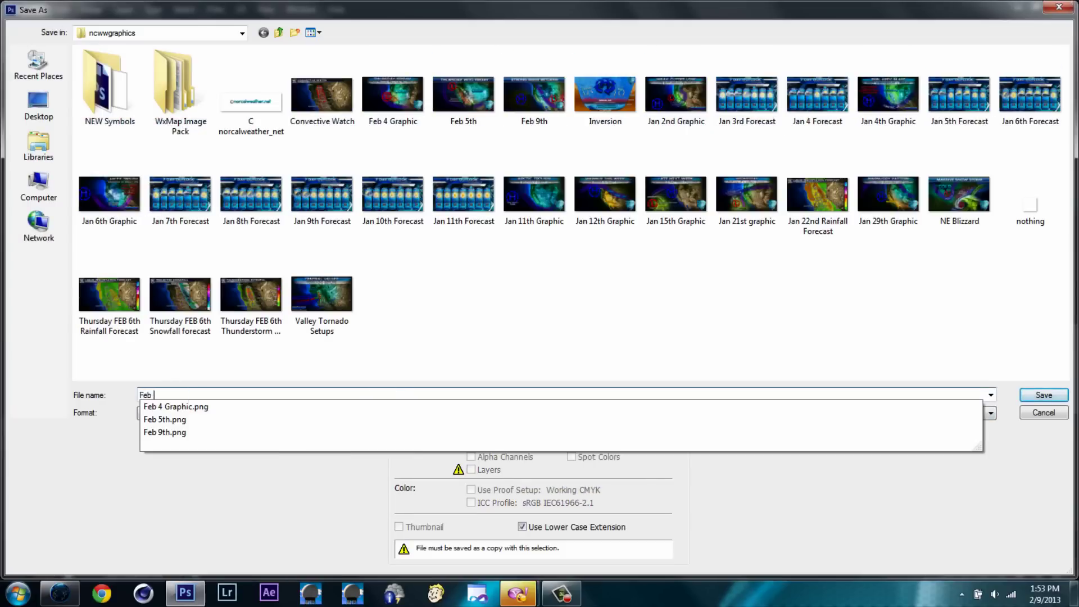
type(" 9th - 2")
key("Return")
key("Return")
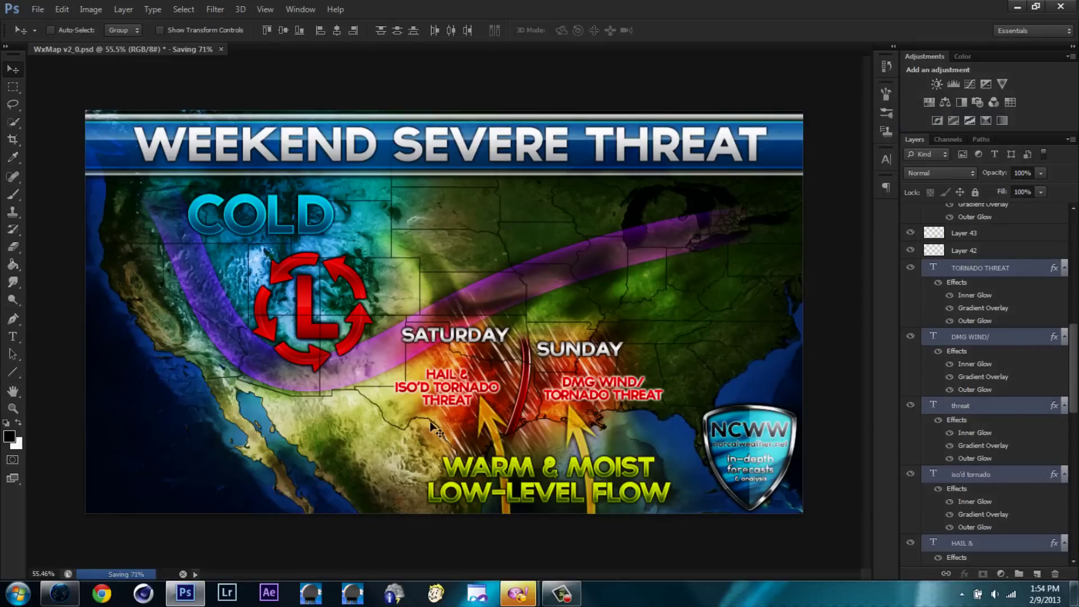